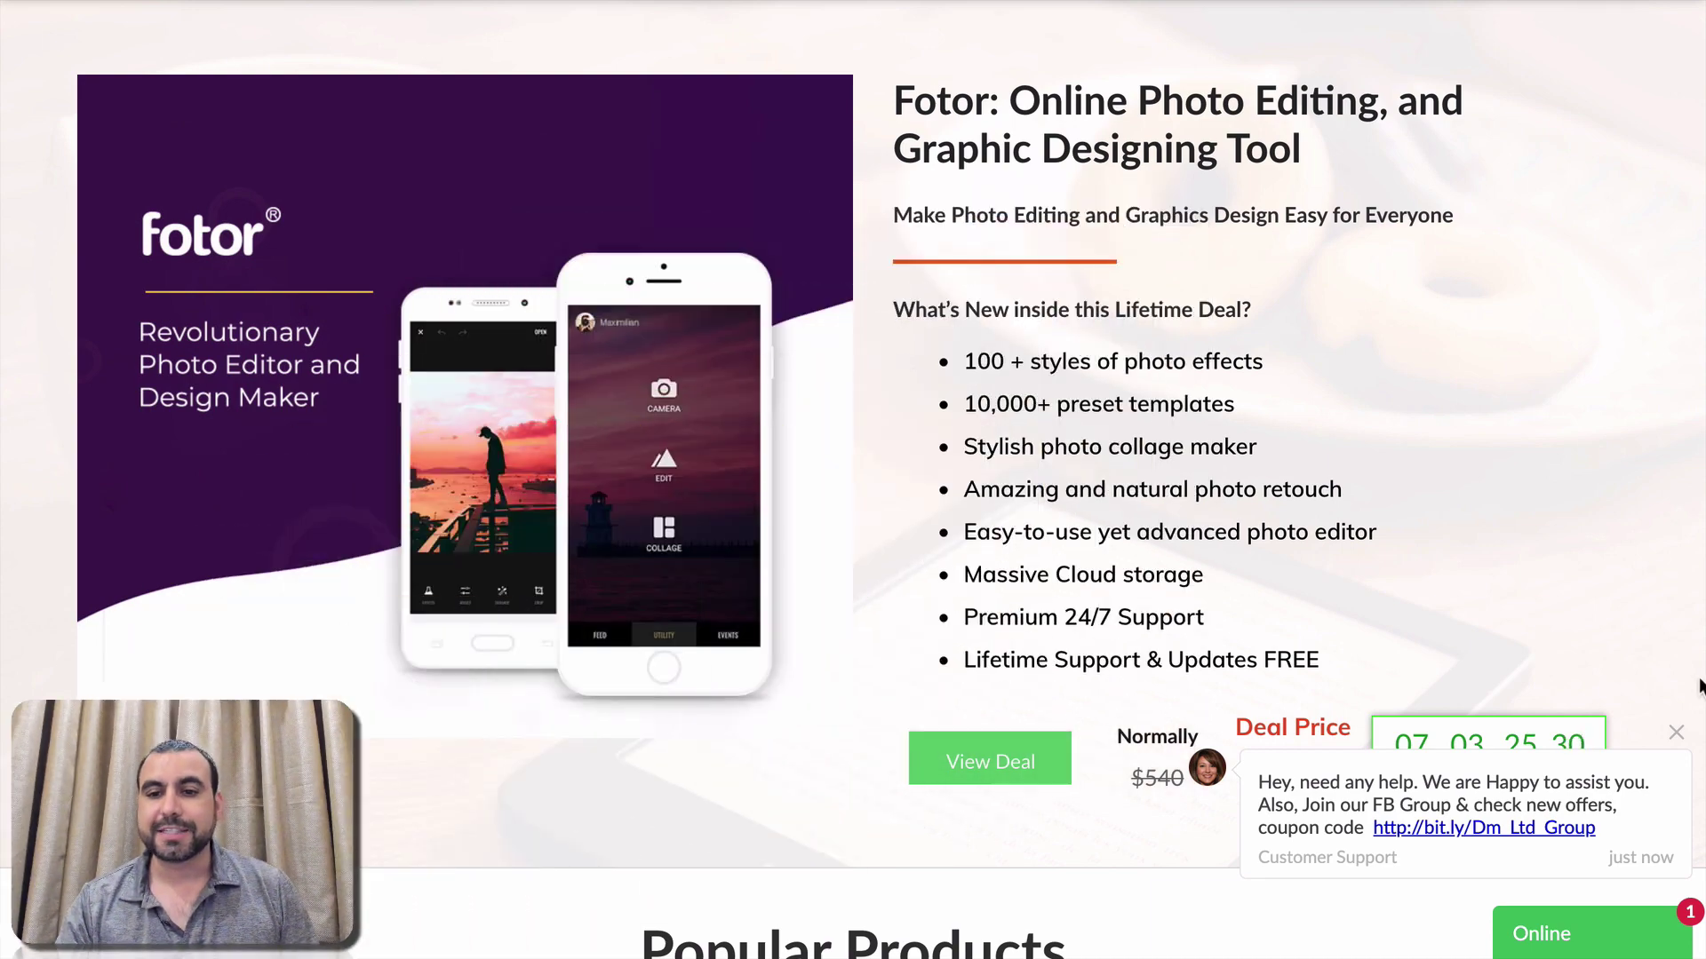
Dismiss the customer support chat message on the deal page and switch to the Fotor photo editor
click(1674, 735)
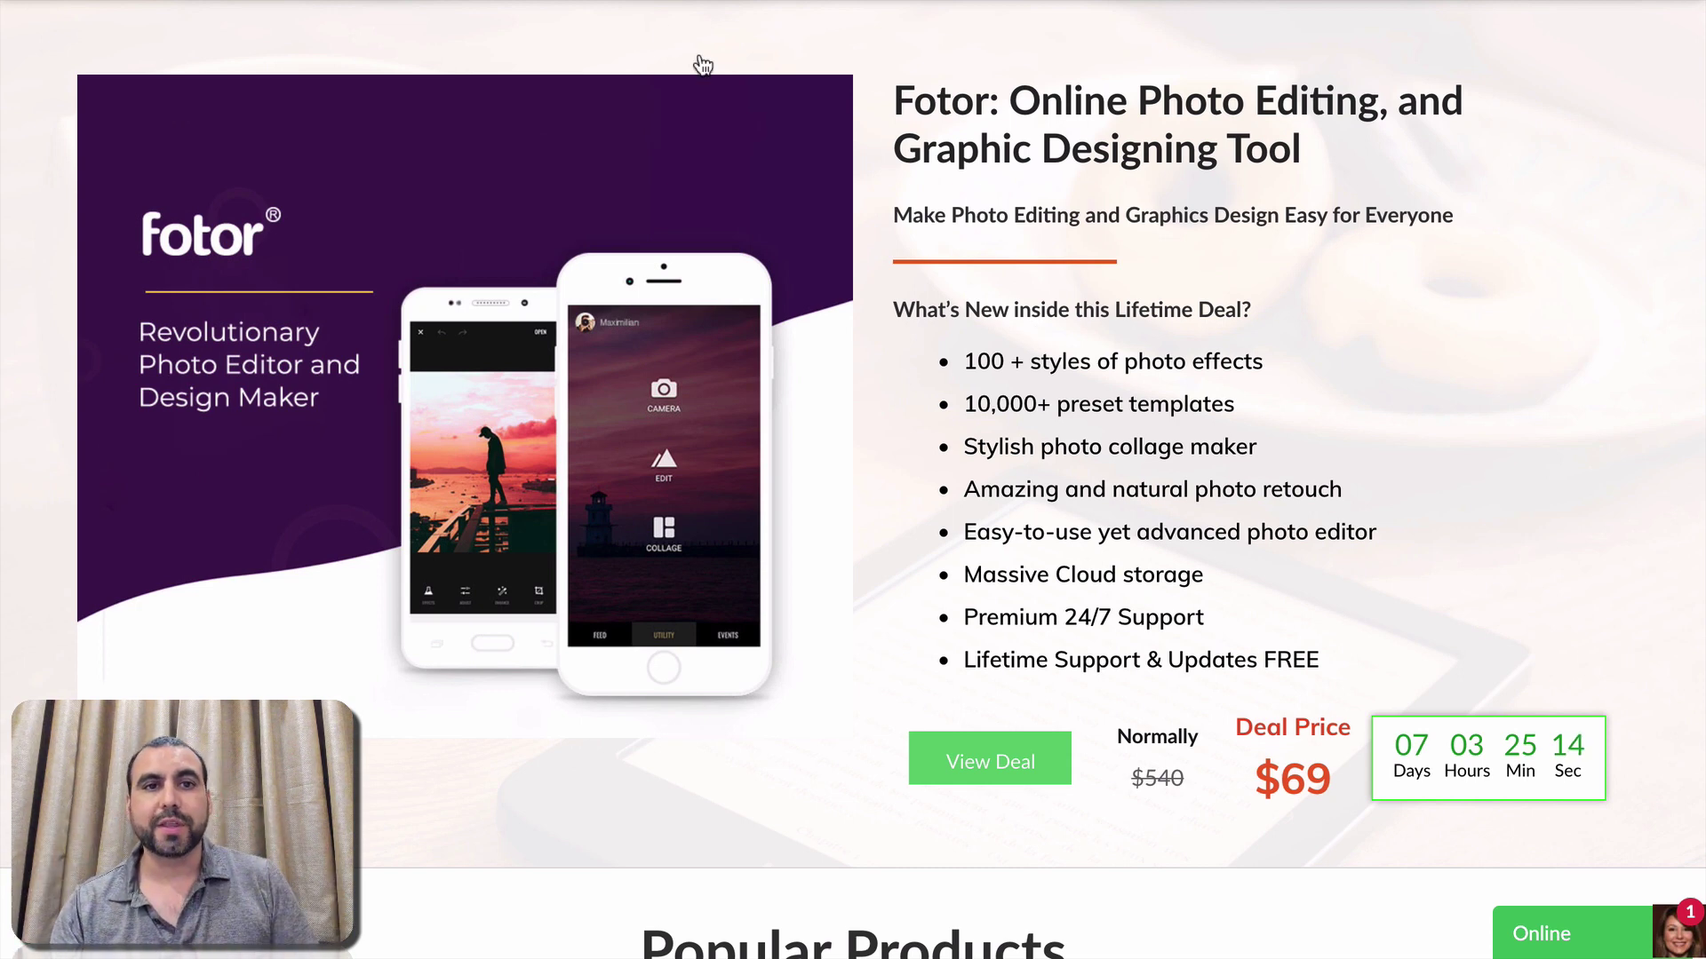
click(771, 229)
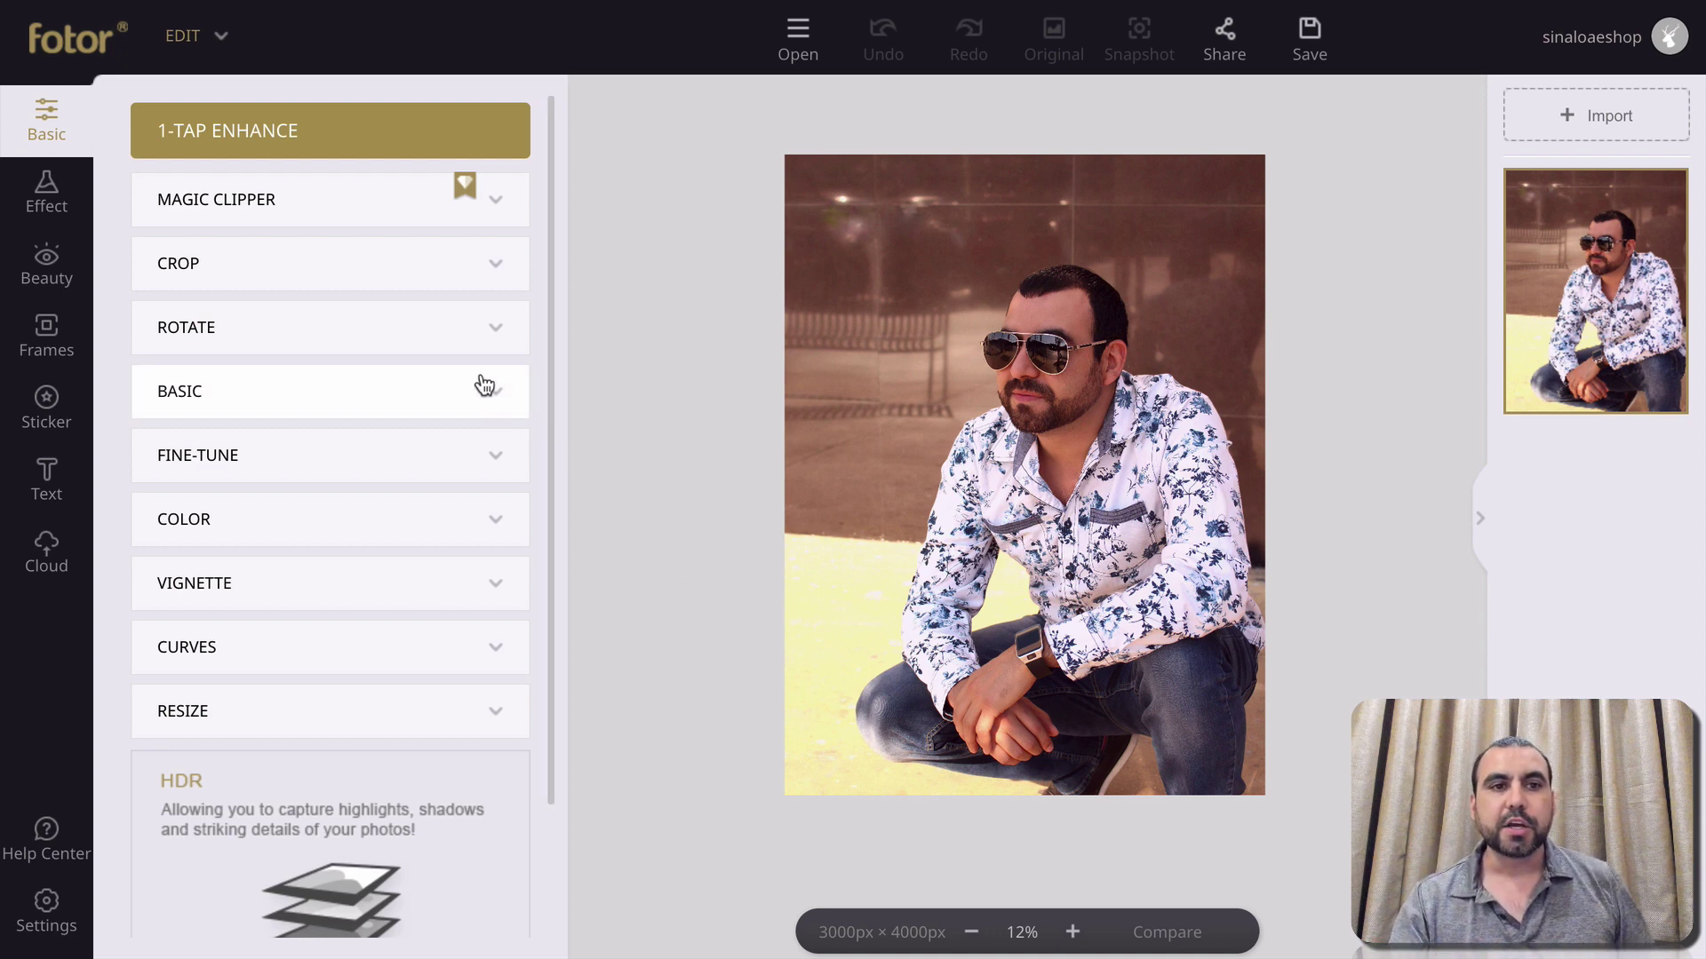
In Magic Clipper, mark the seated man with the Retain Brush and the background around him with the Removal Brush
click(300, 200)
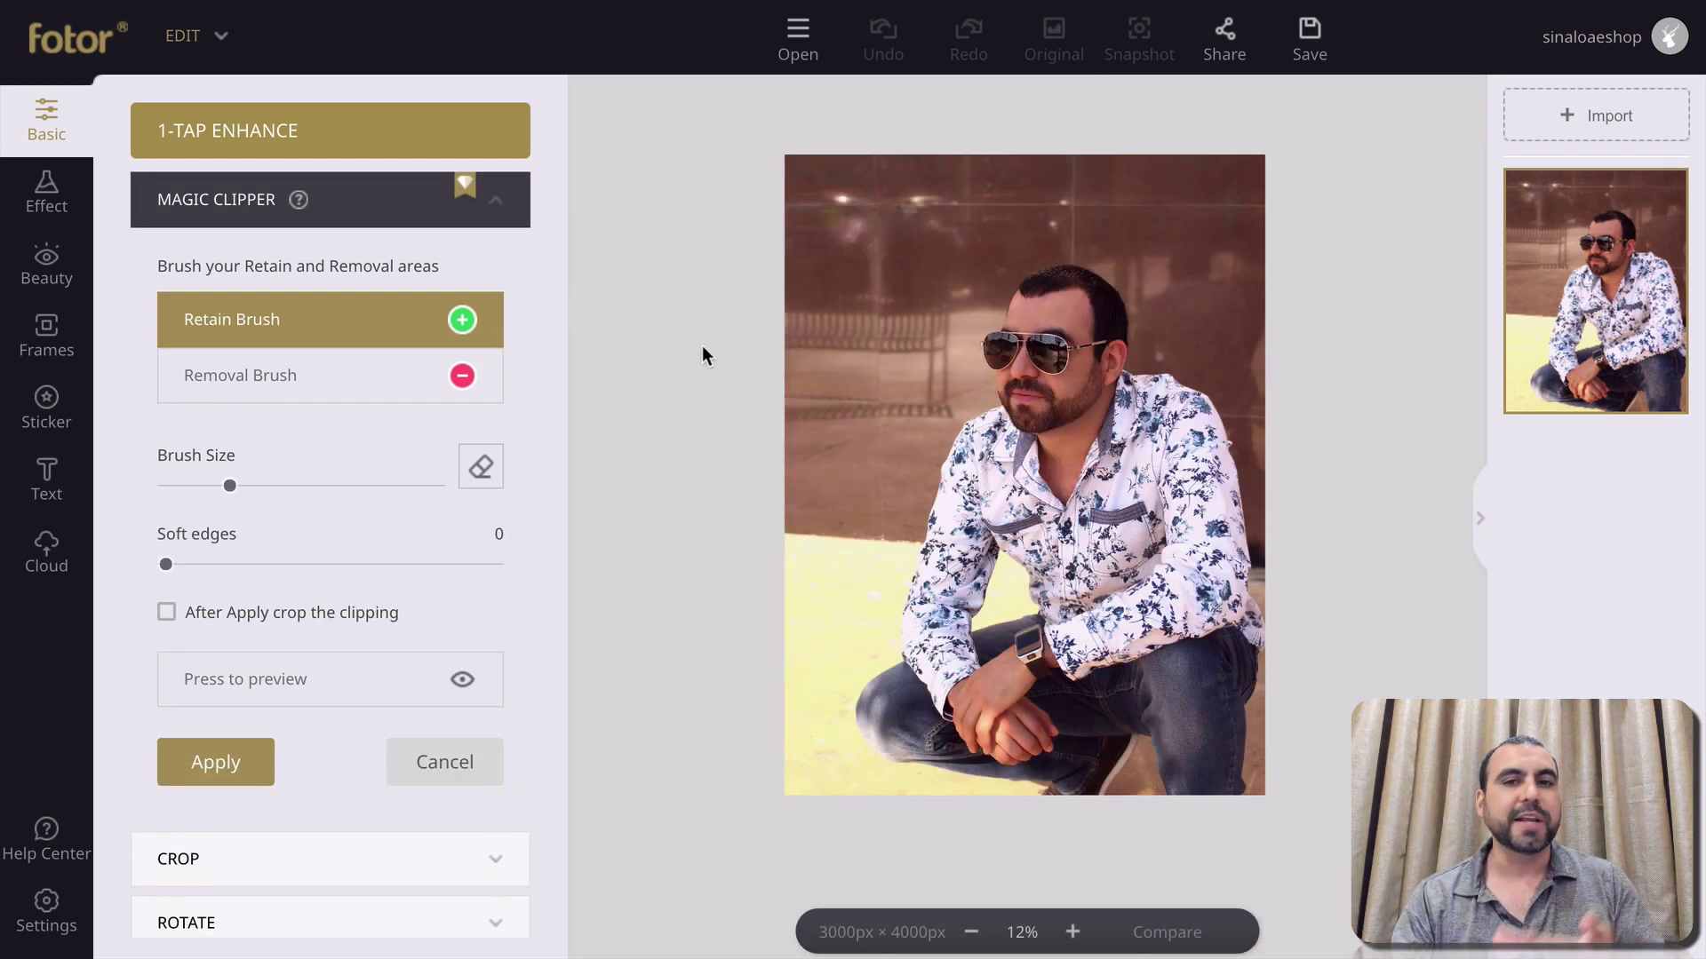
mouse_move(1101, 296)
mouse_down()
mouse_move(1024, 324)
mouse_move(941, 551)
mouse_move(930, 673)
mouse_move(957, 740)
mouse_move(1256, 714)
mouse_move(1184, 417)
mouse_move(1099, 348)
mouse_move(1096, 297)
mouse_up()
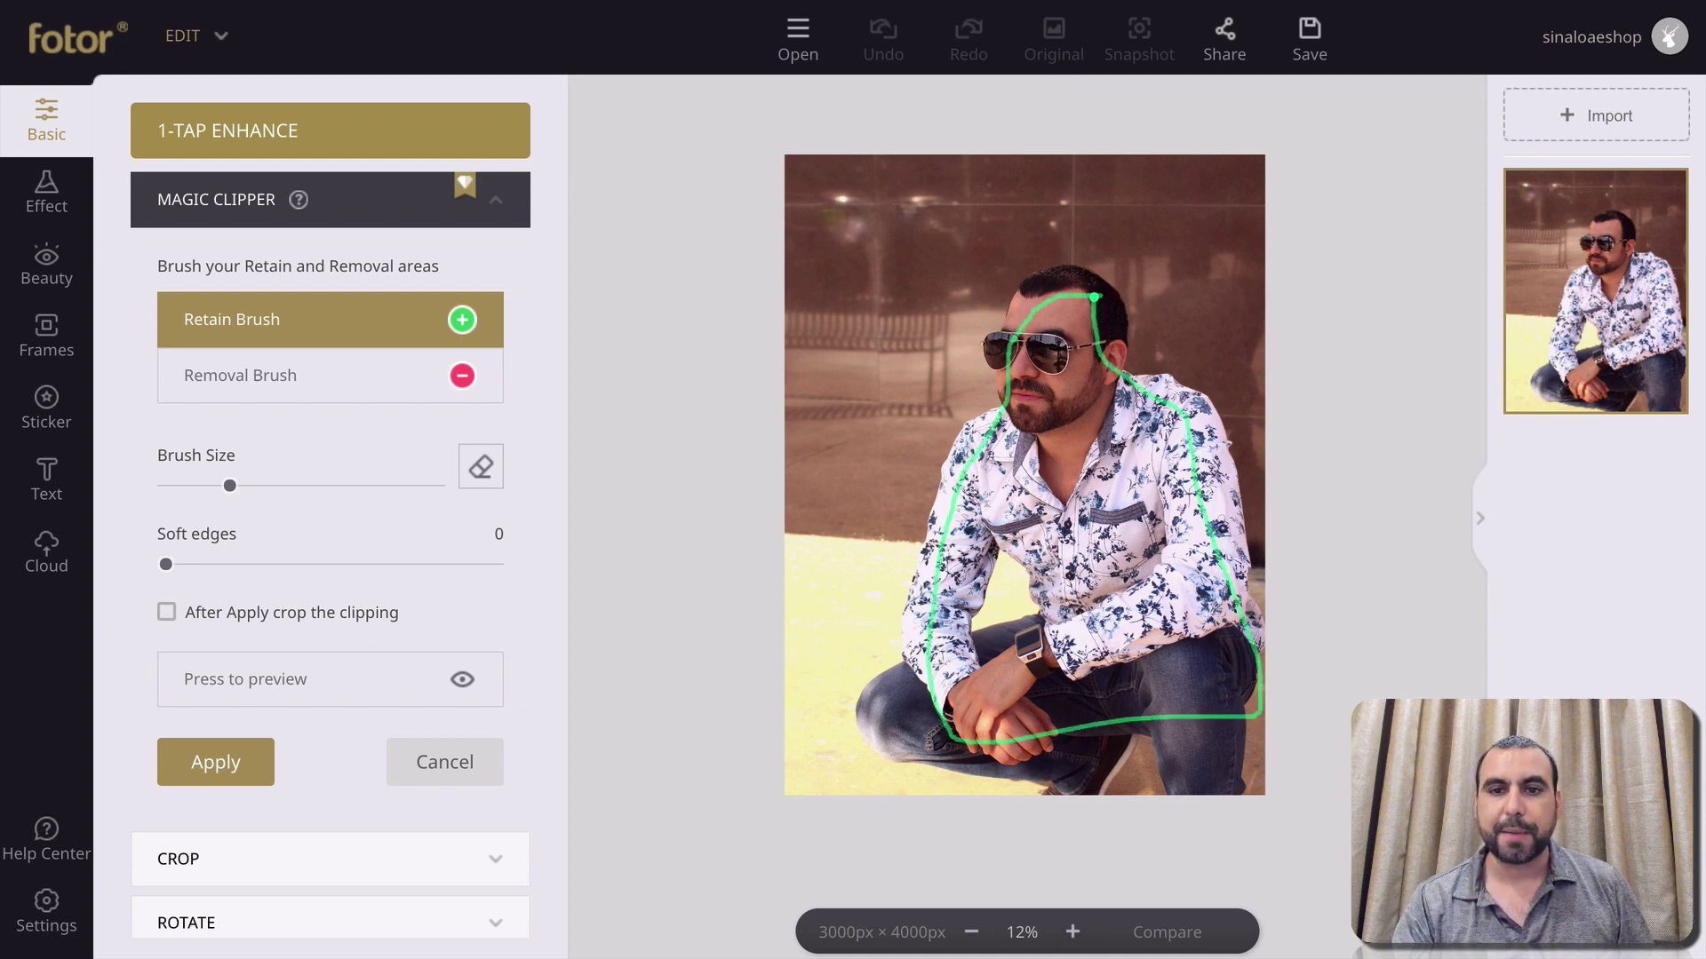
click(443, 377)
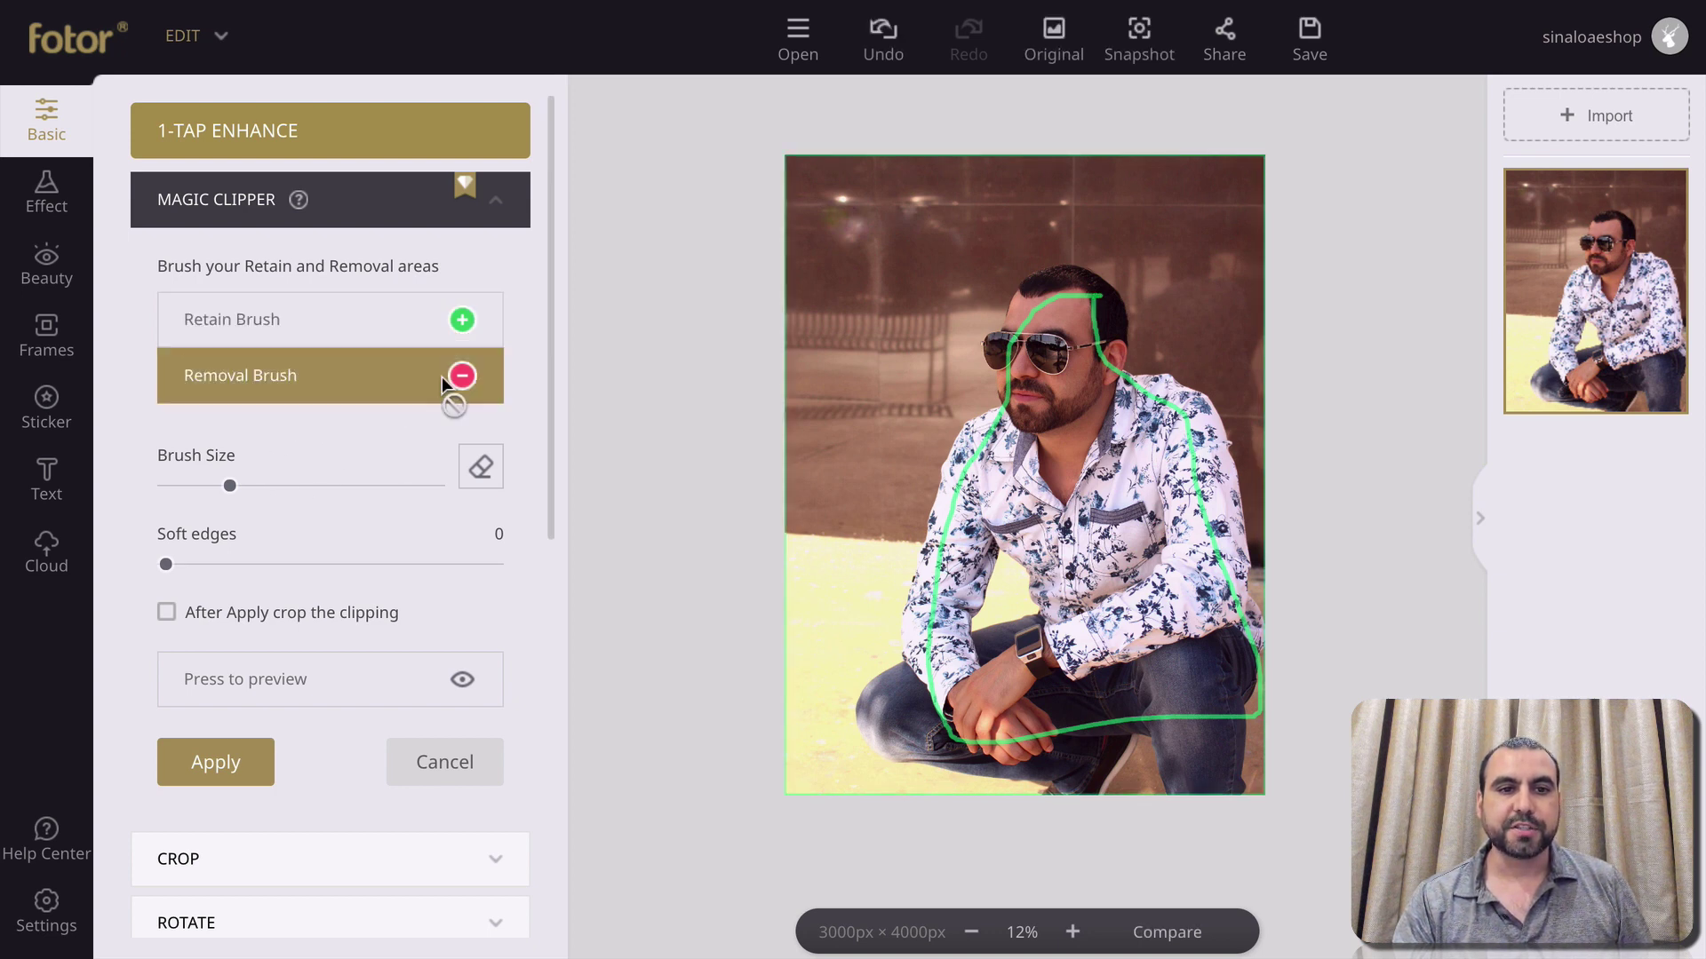
mouse_move(825, 753)
mouse_down()
mouse_move(833, 576)
mouse_move(872, 411)
mouse_move(929, 288)
mouse_up()
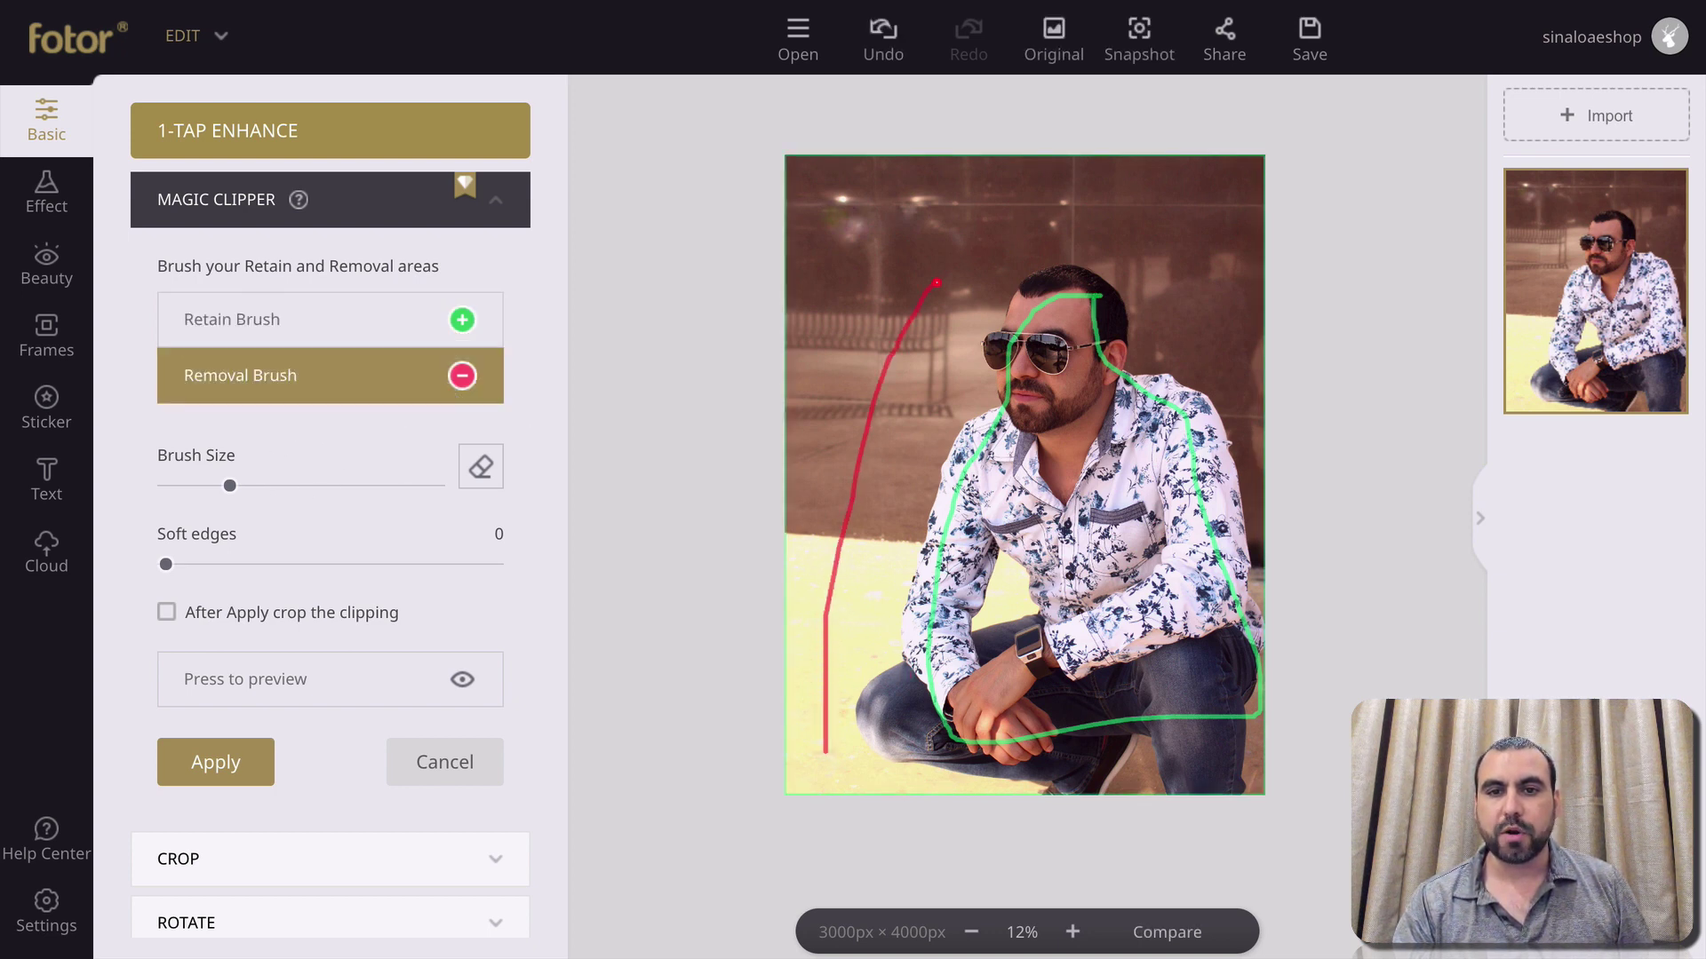
mouse_move(1115, 222)
mouse_down()
mouse_move(1233, 323)
mouse_move(1274, 424)
mouse_move(1267, 477)
mouse_move(1255, 435)
mouse_up()
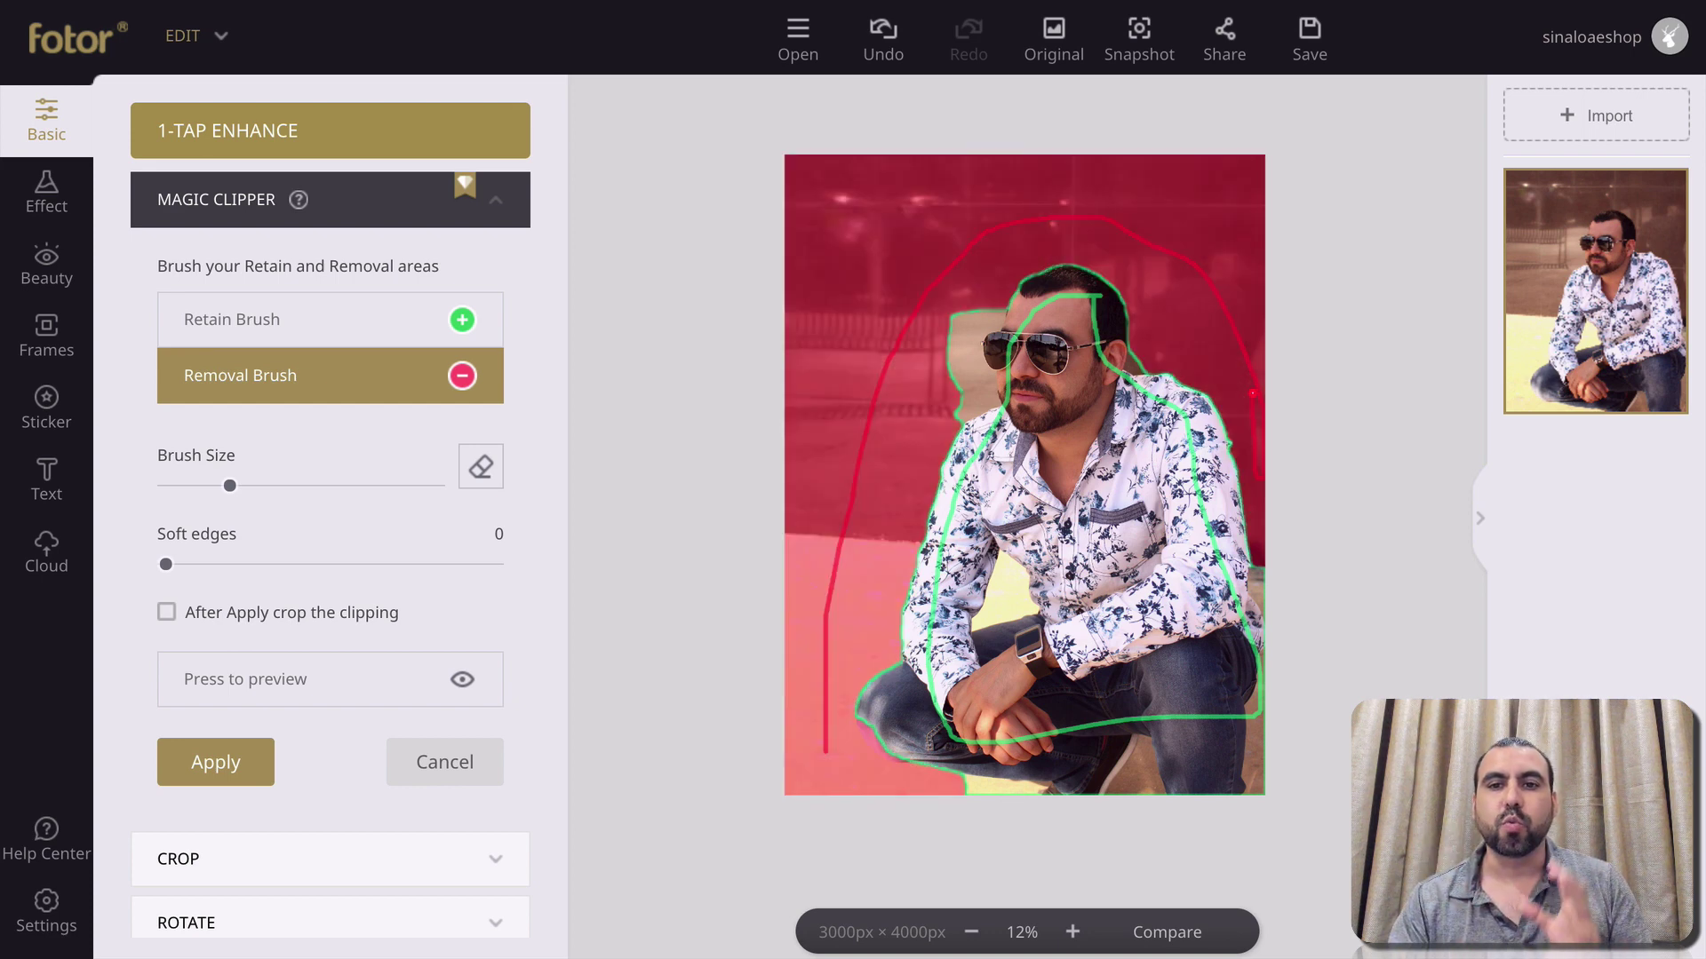
Mark the leftover background beside the face and inside the bent arm for removal, and apply the clipping with soft edges of 4
drag(969, 391, 969, 328)
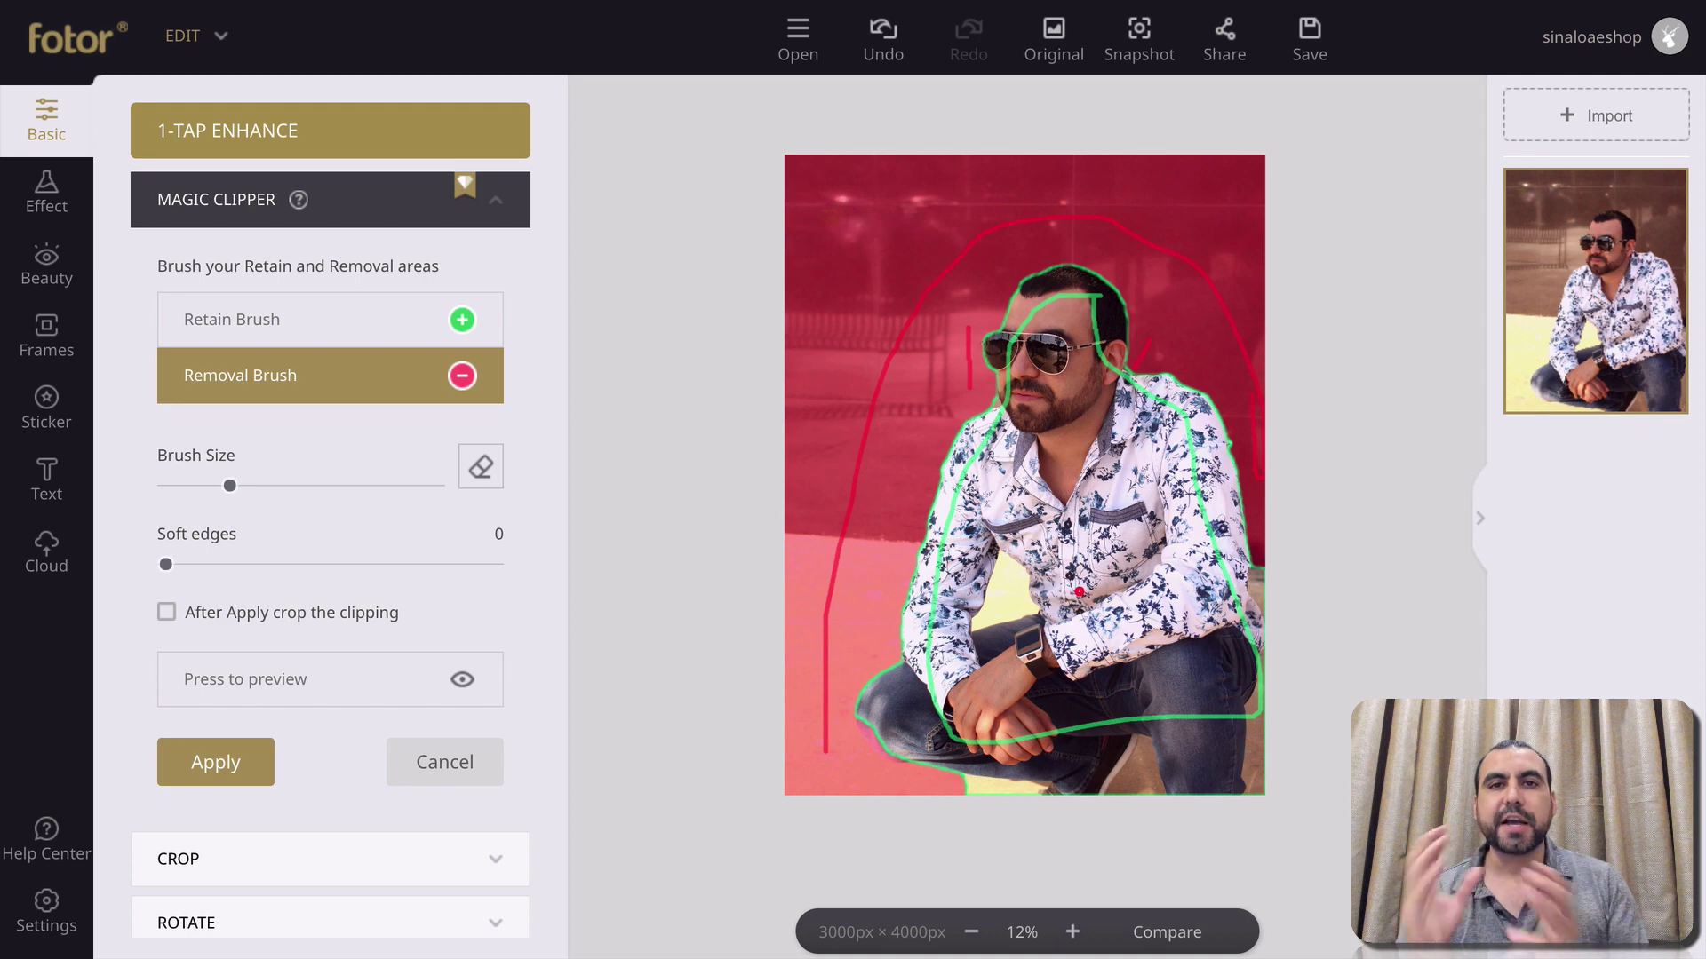
drag(1011, 578, 1007, 596)
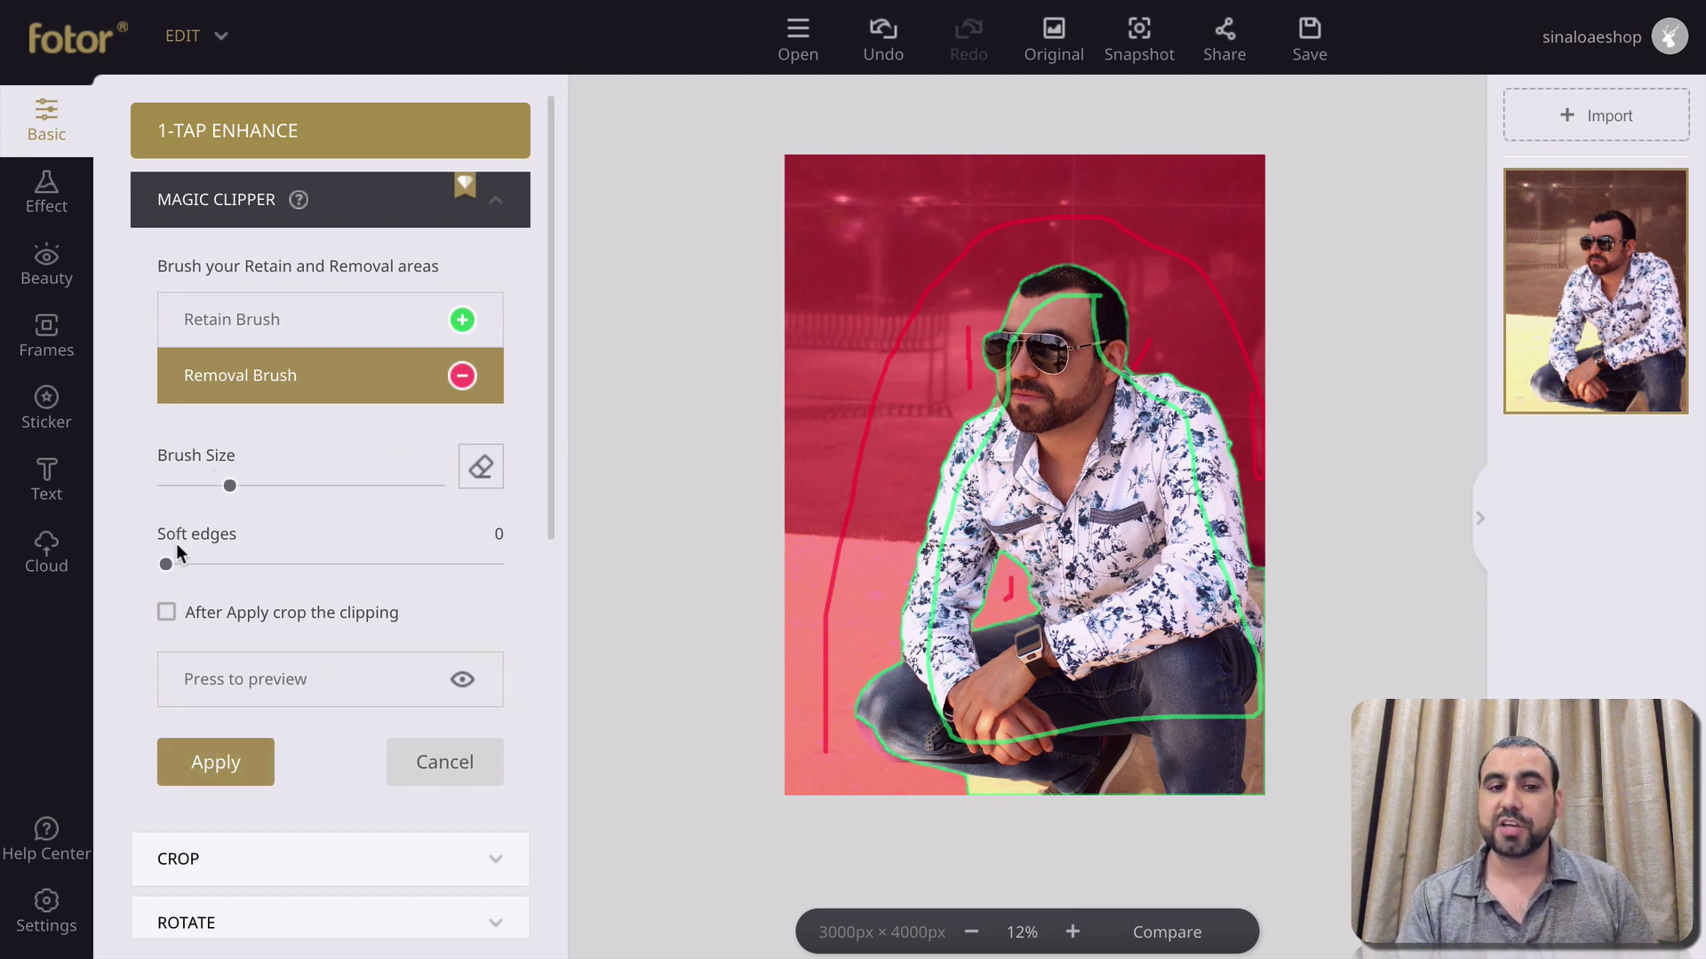
mouse_move(167, 565)
mouse_down()
mouse_move(621, 568)
mouse_move(158, 597)
mouse_move(423, 573)
mouse_move(205, 577)
mouse_move(181, 595)
mouse_up()
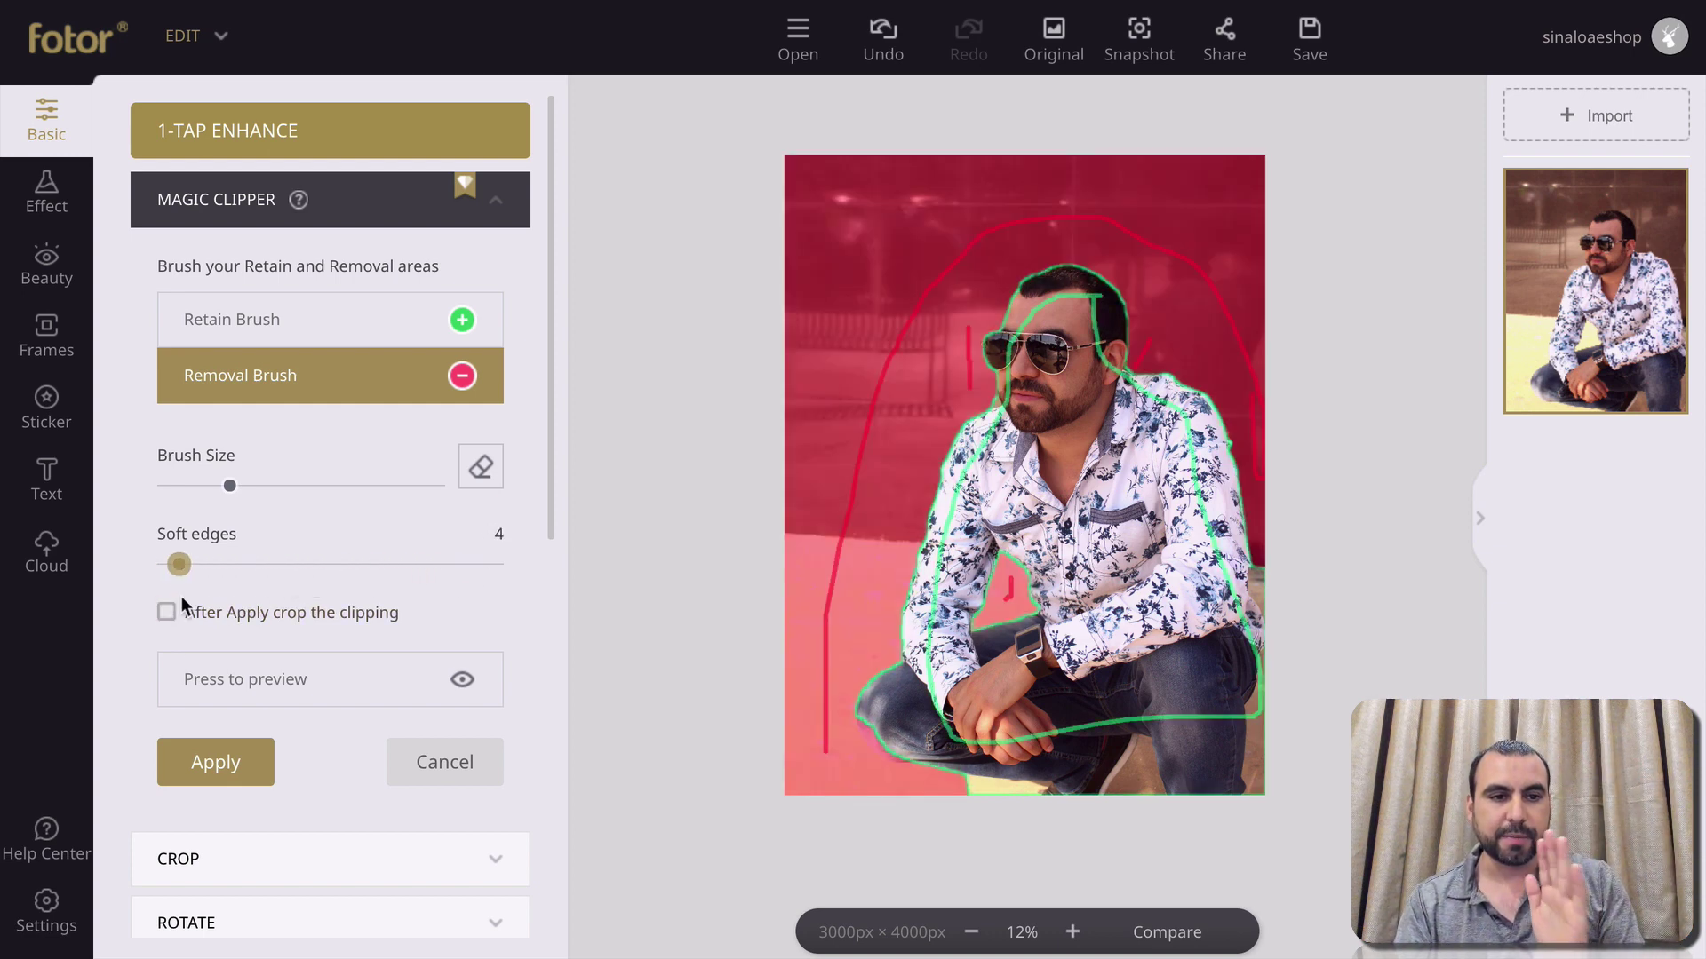
click(224, 774)
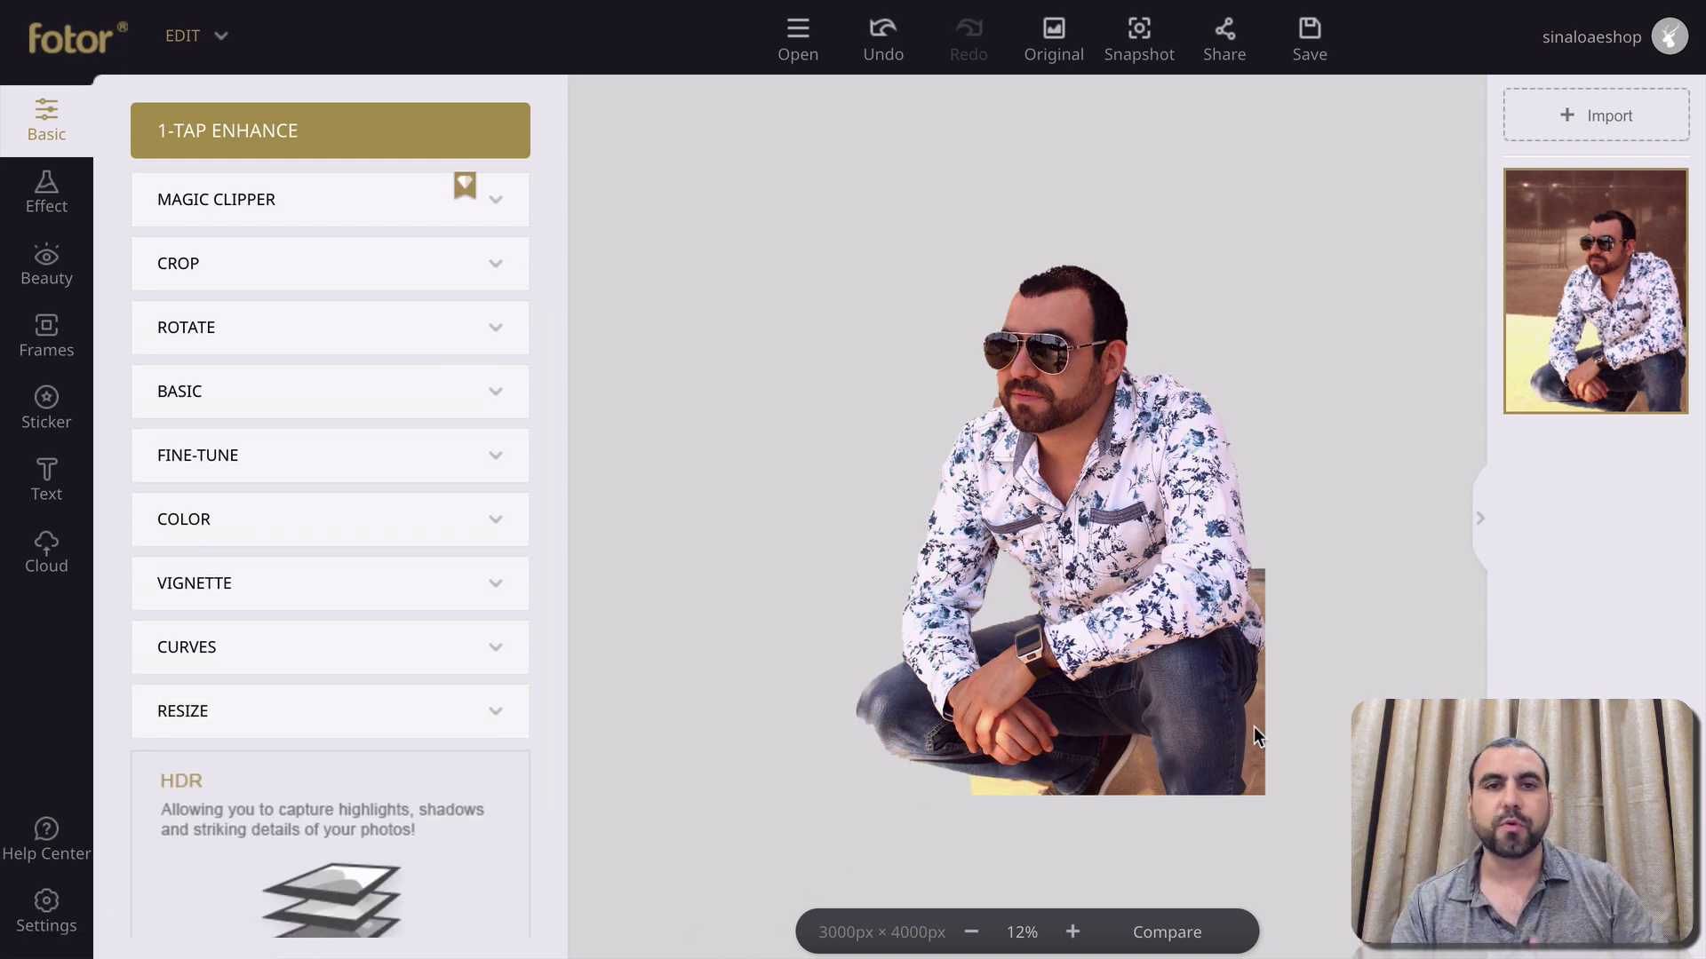
Examine the Crop, Basic and Fine-Tune adjustment options for the cut-out photo
click(379, 265)
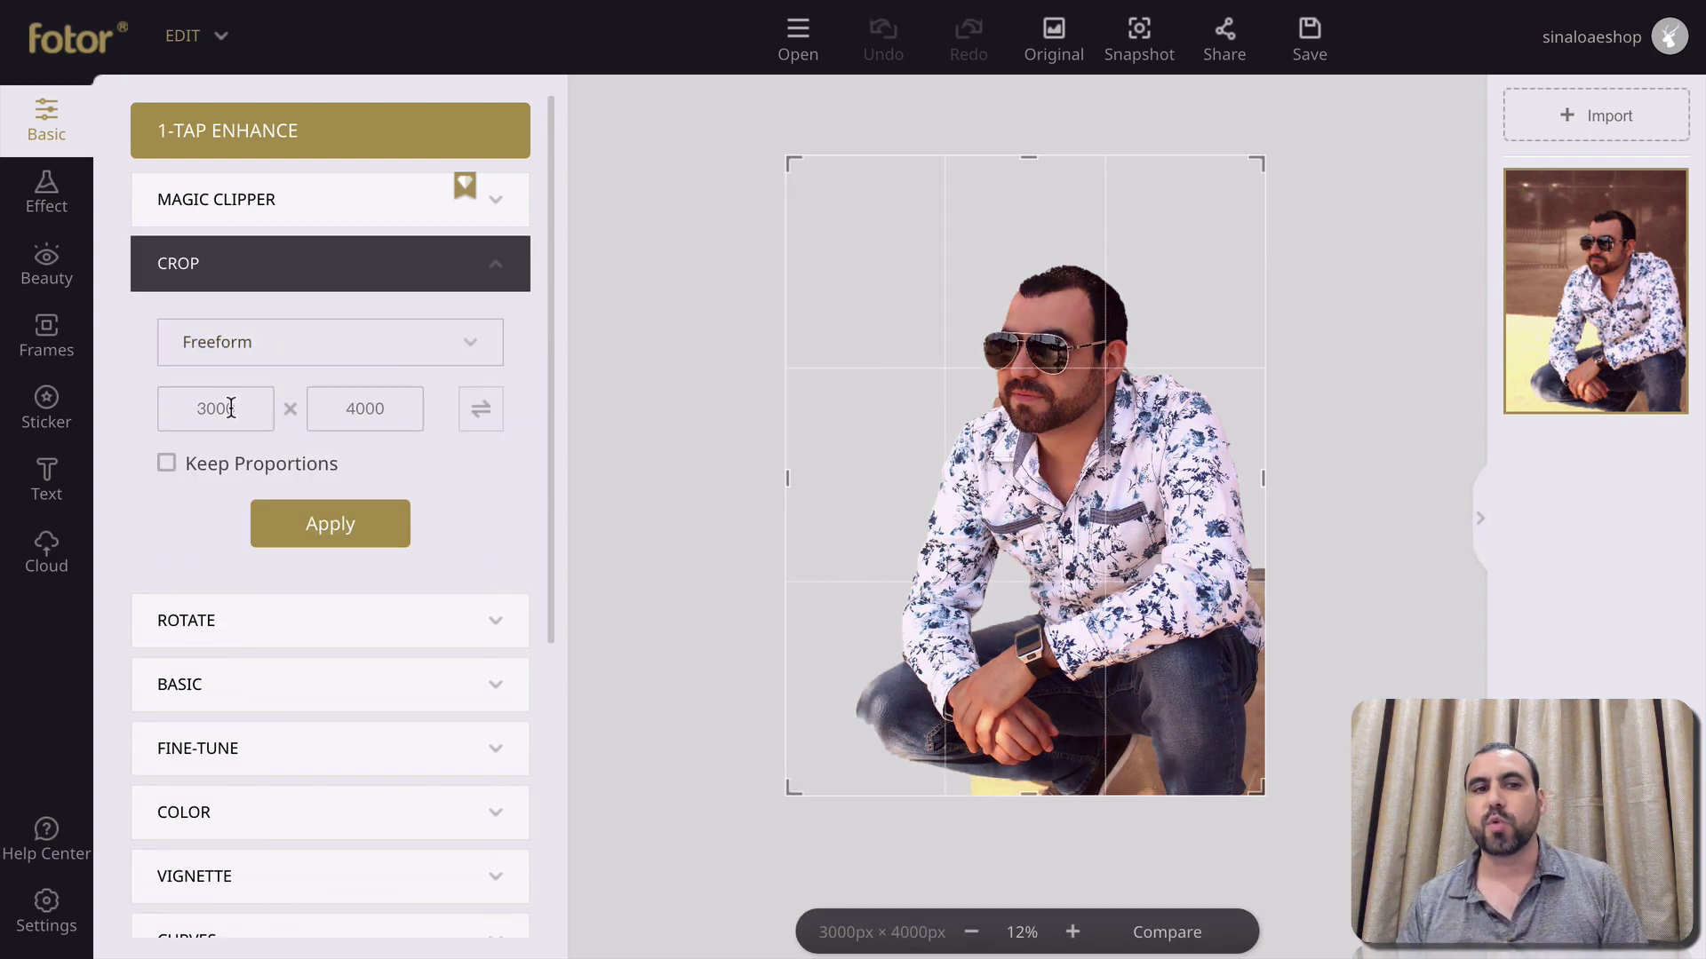
scroll(350, 557, down, 2)
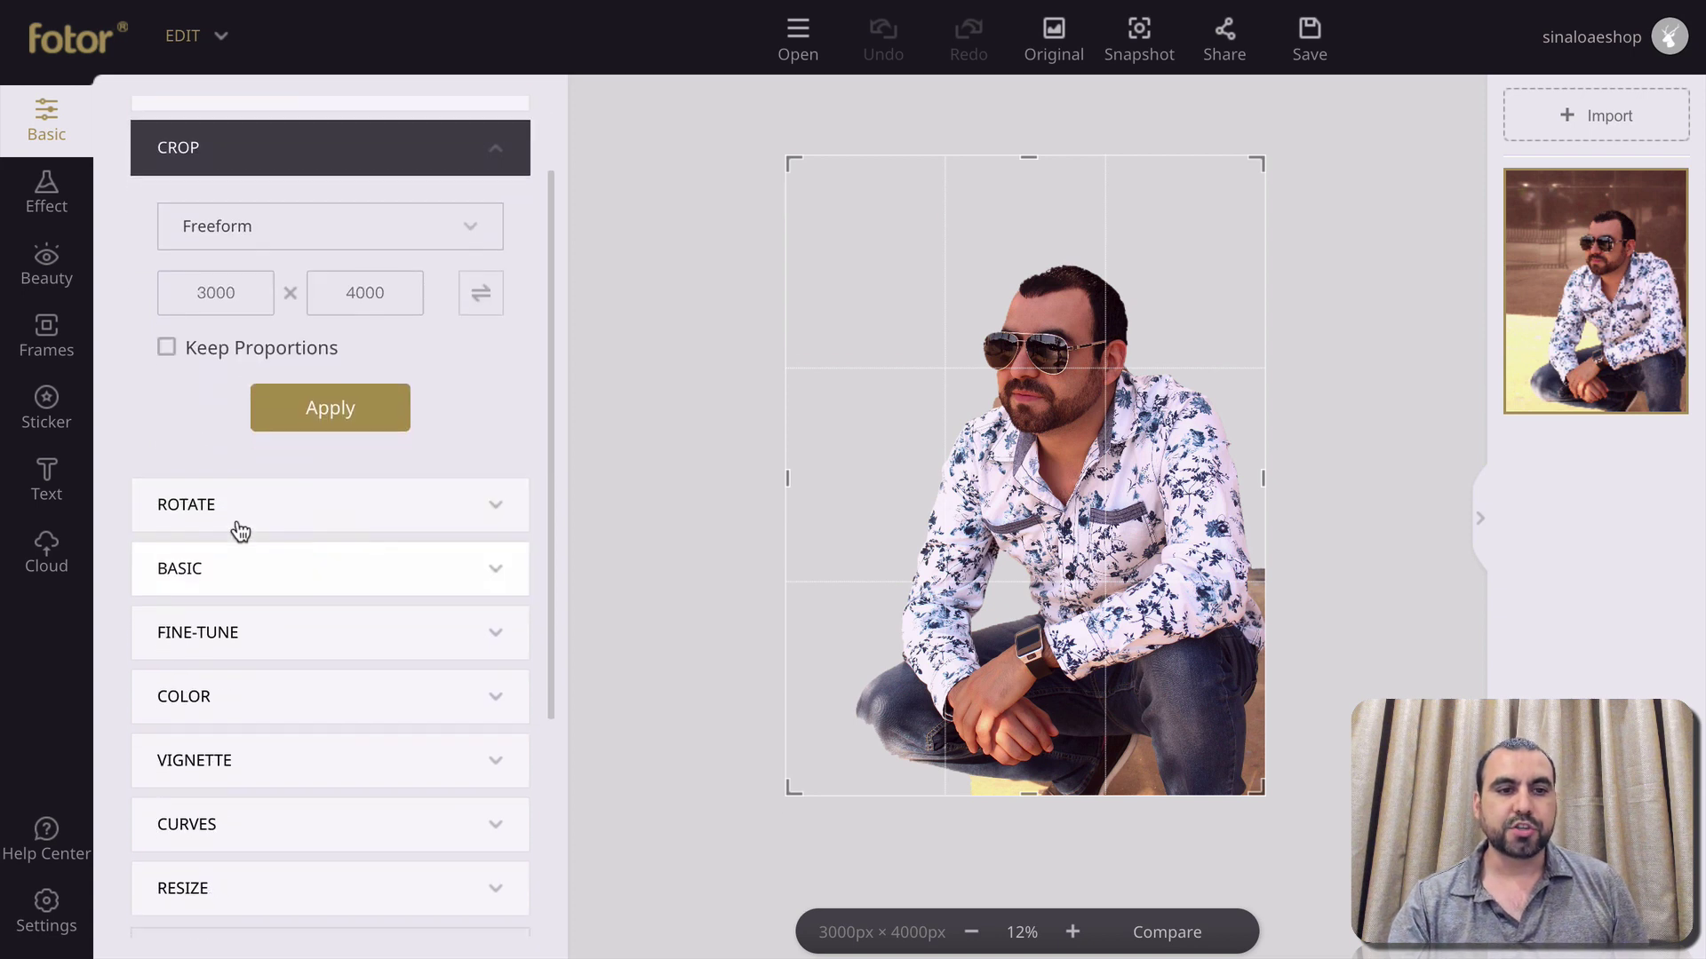
scroll(249, 496, down, 2)
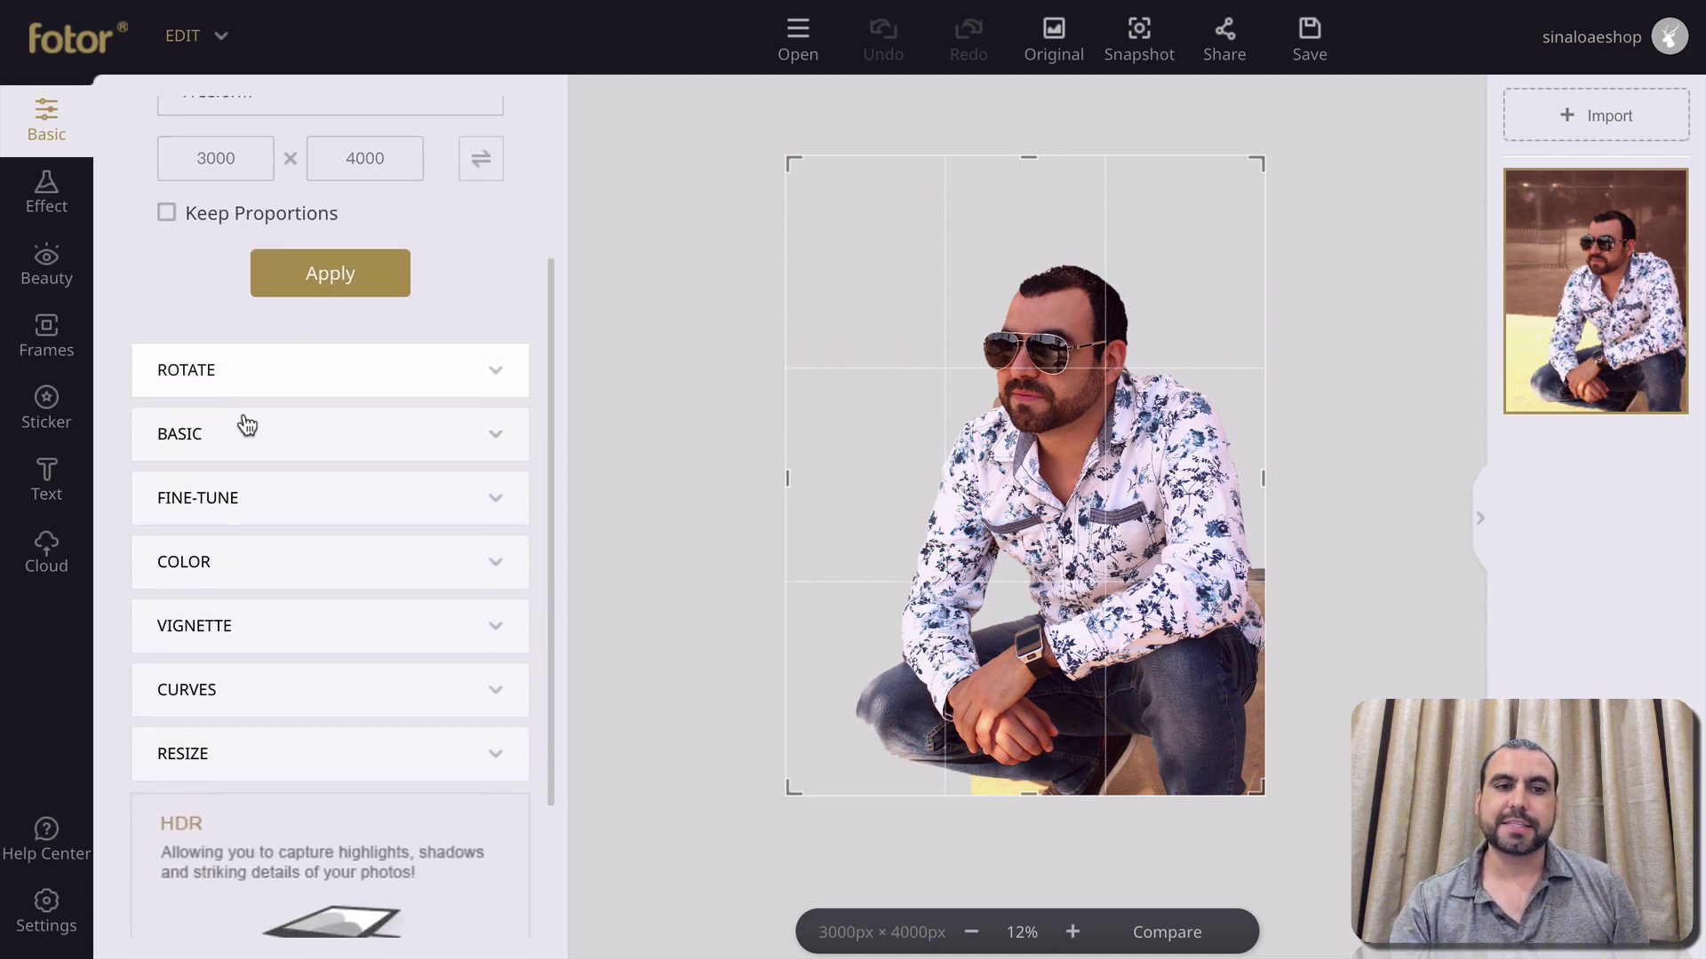
click(272, 437)
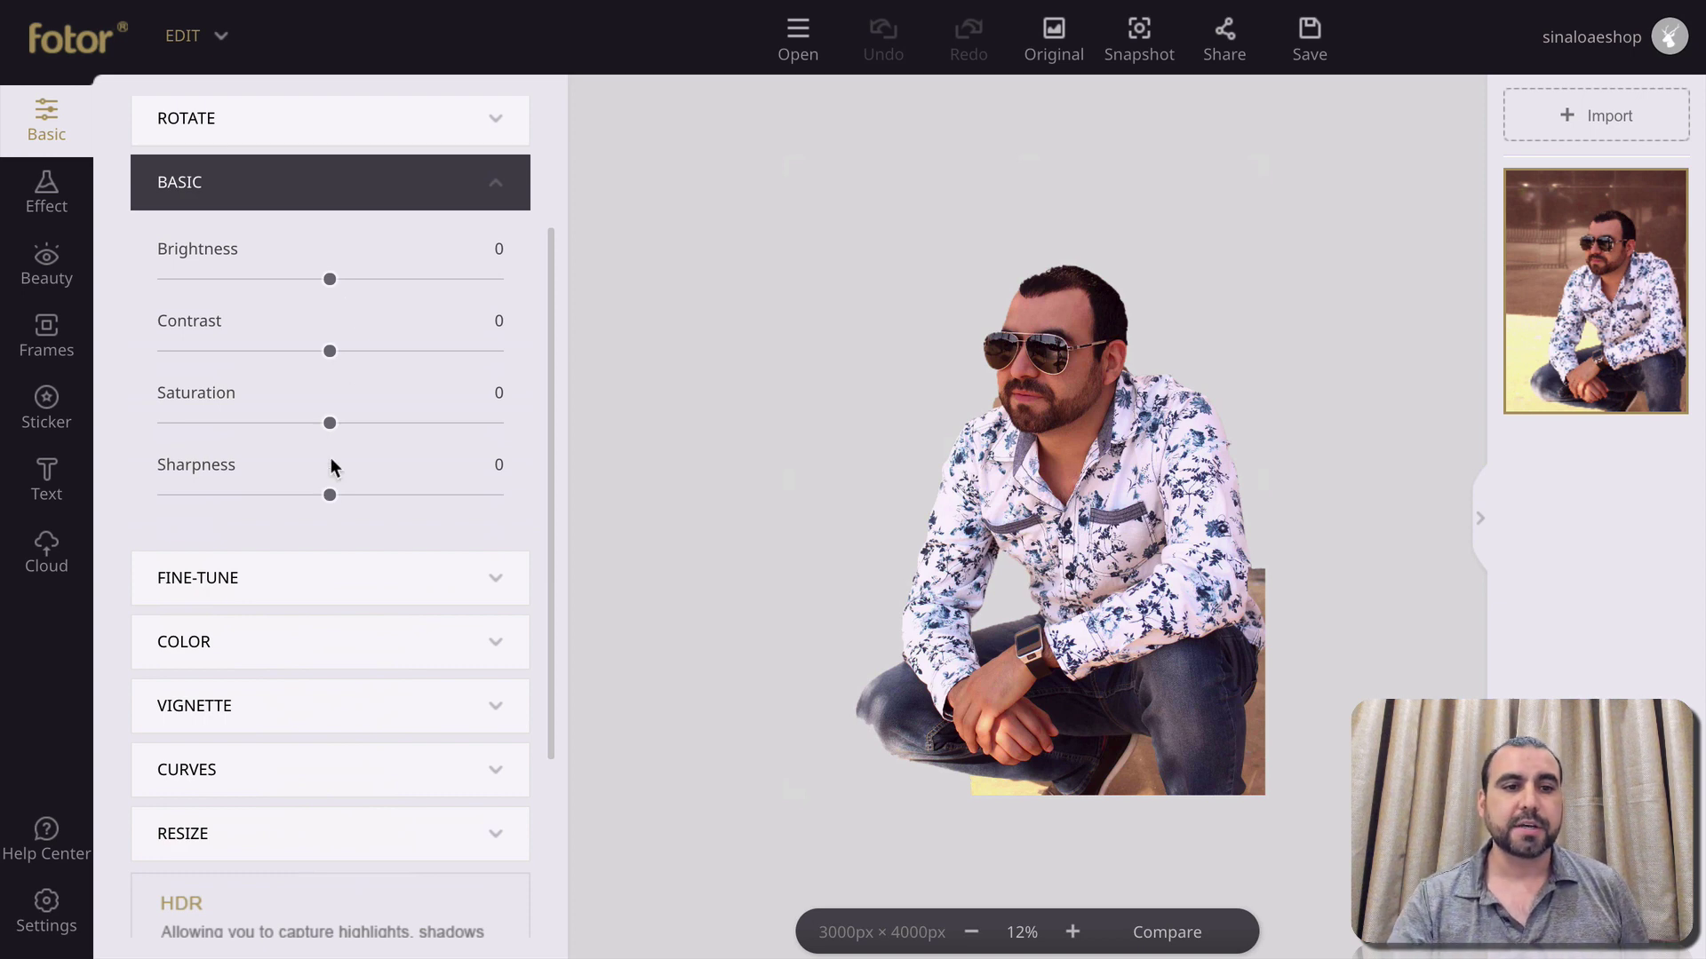
click(336, 569)
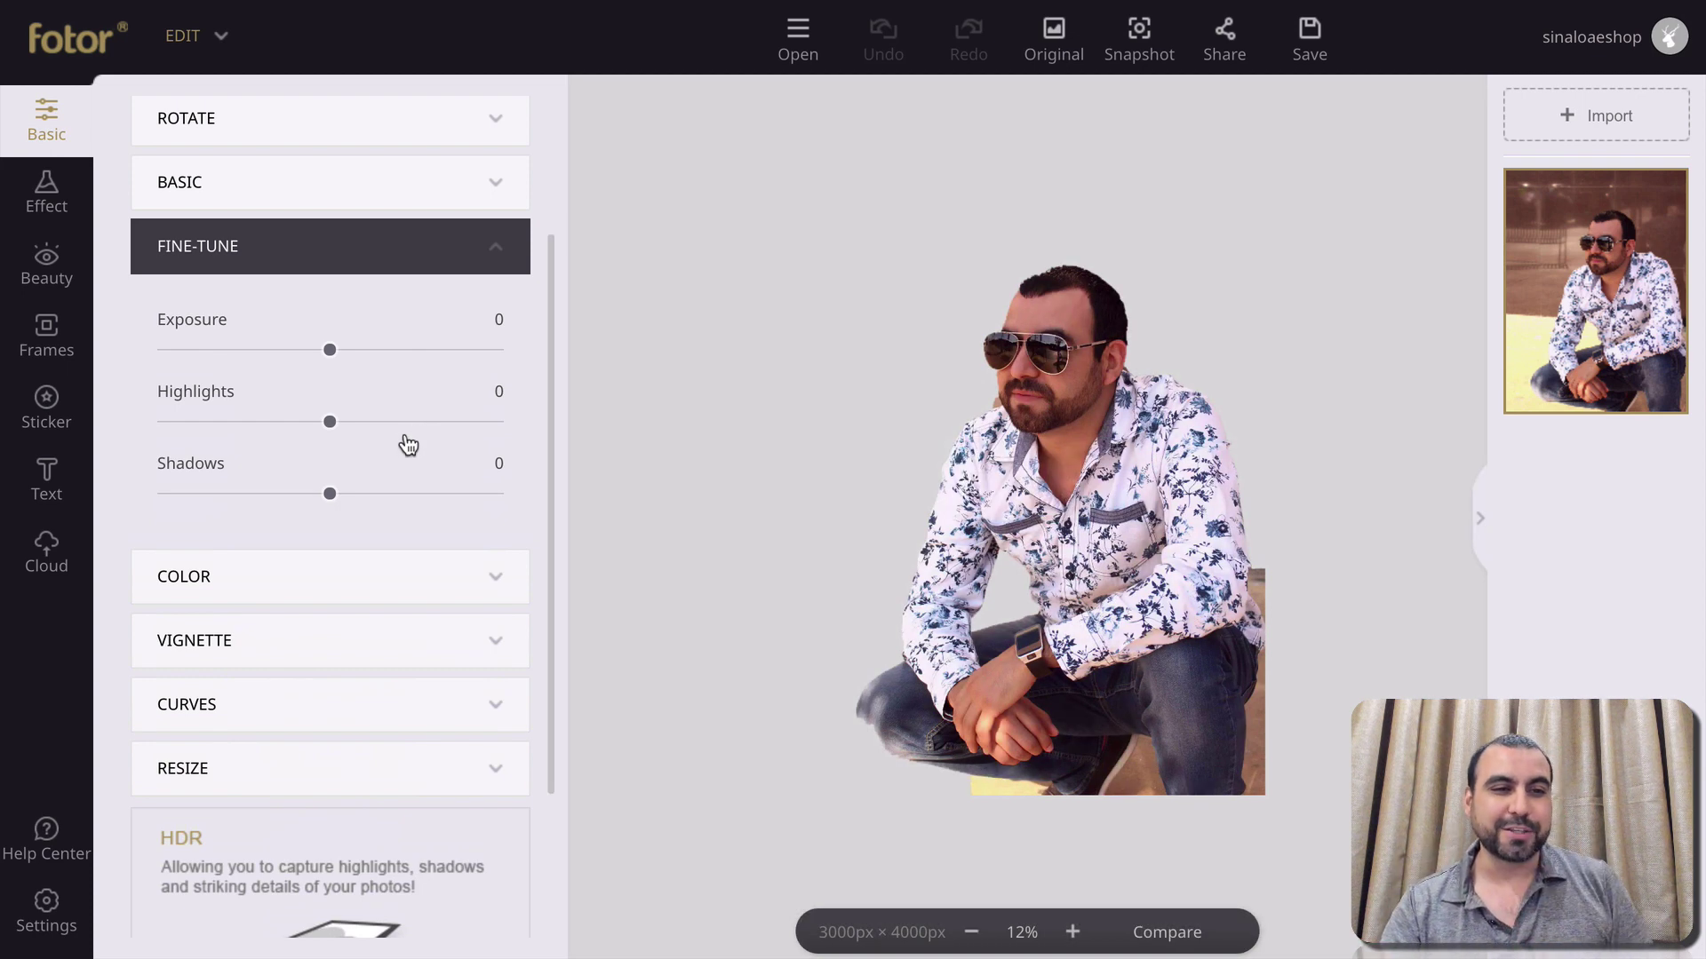
Set the photo's color temperature to -29
scroll(399, 450, down, 3)
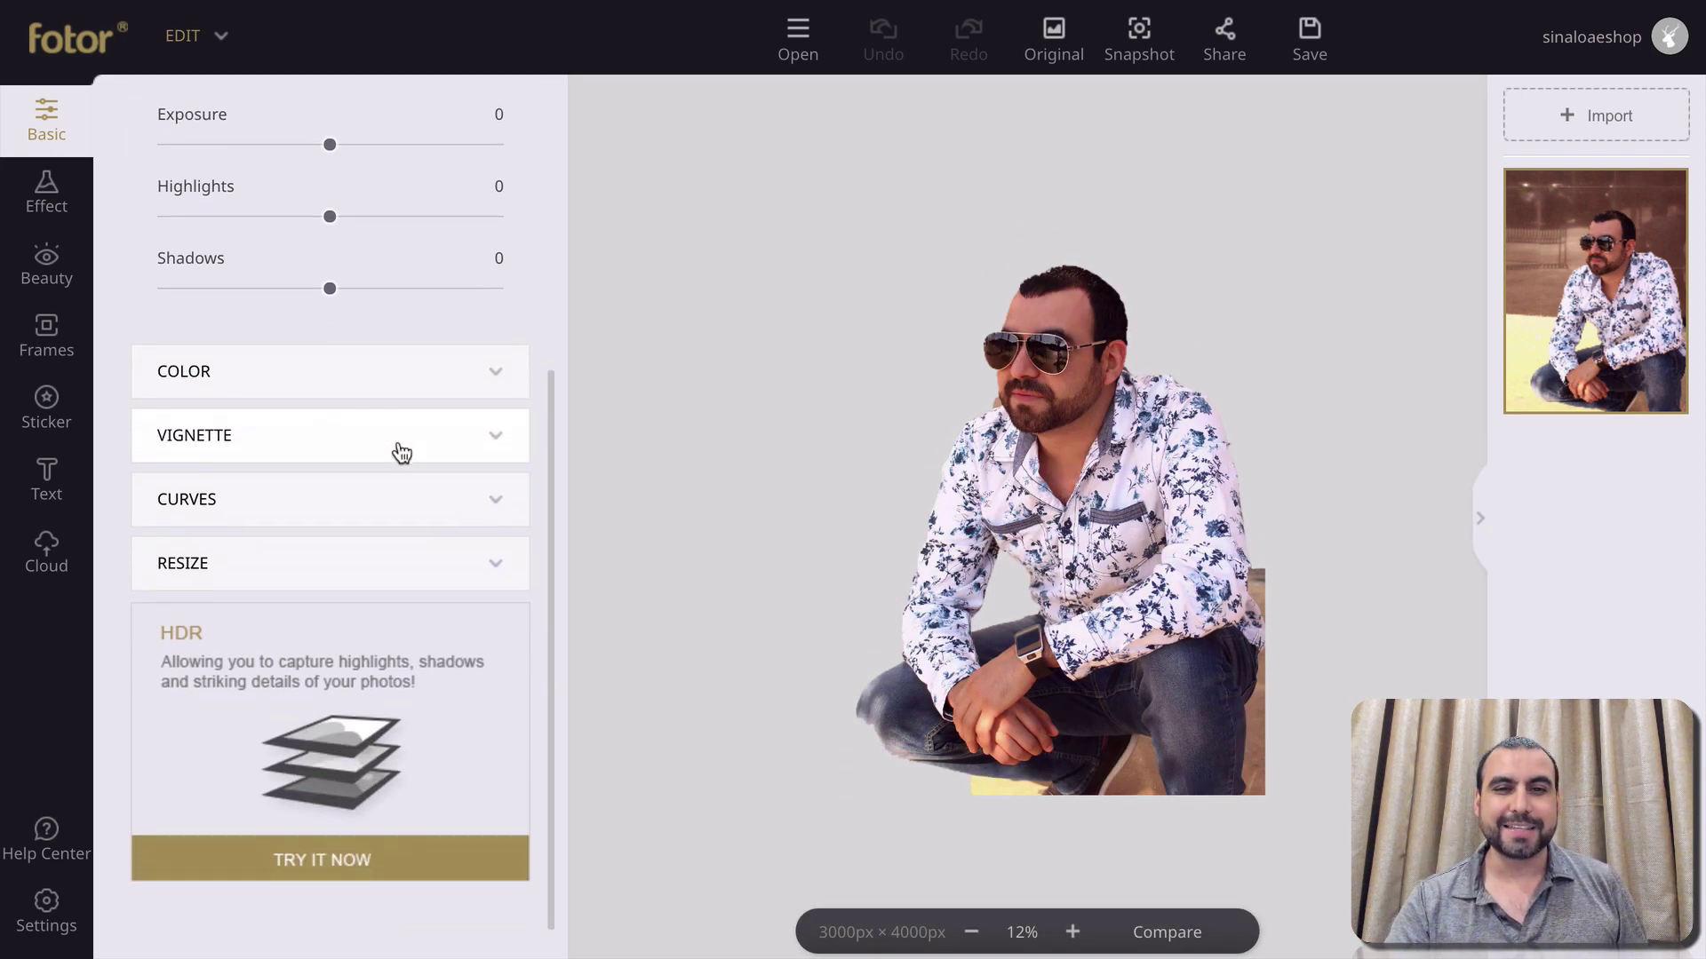
click(347, 381)
scroll(373, 342, up, 1)
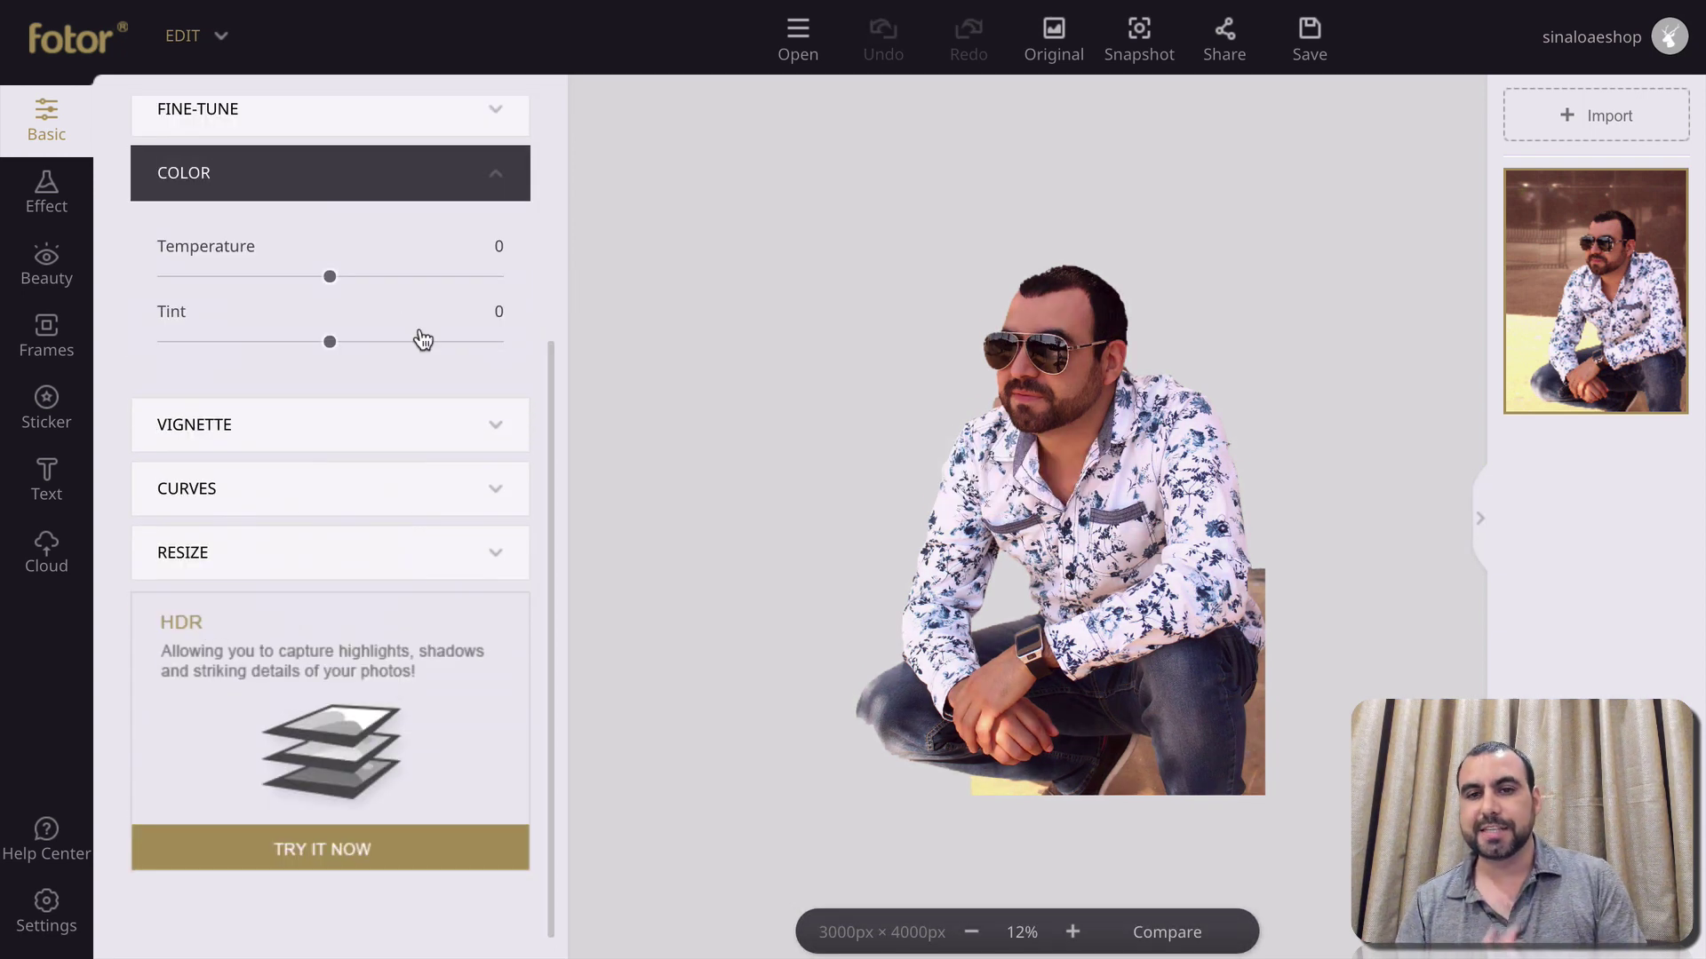
drag(329, 278, 282, 287)
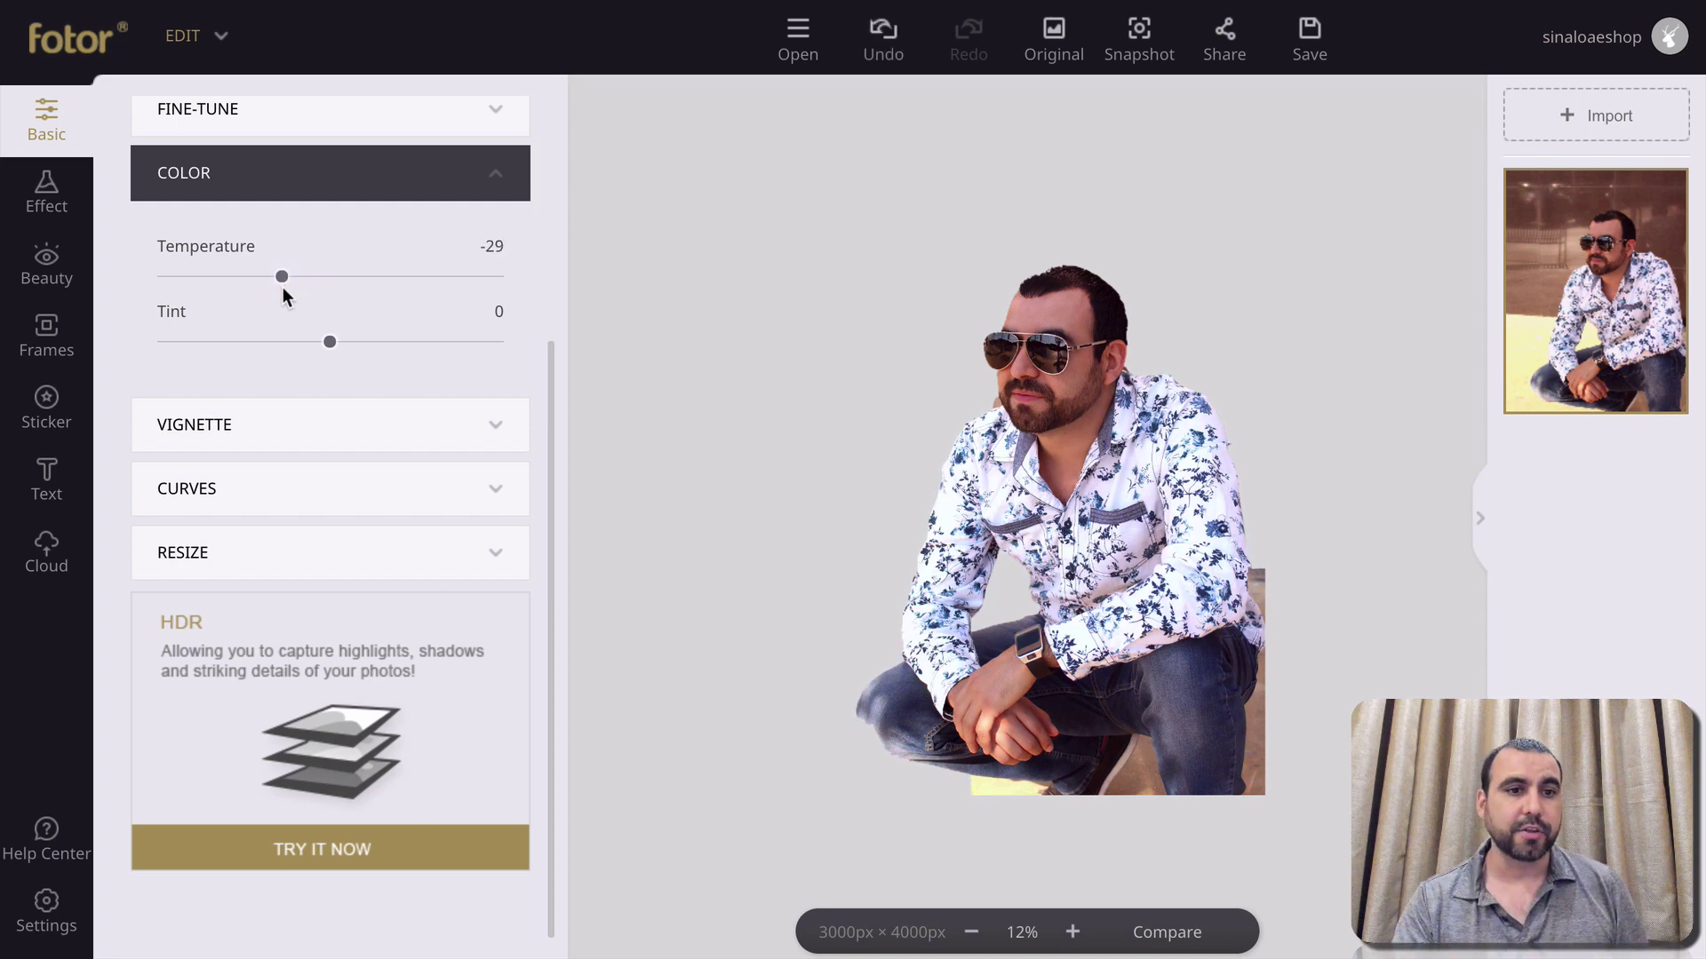
Try out the vignette intensity, and bend the upper part of the RGB curve slightly and reset it
click(355, 421)
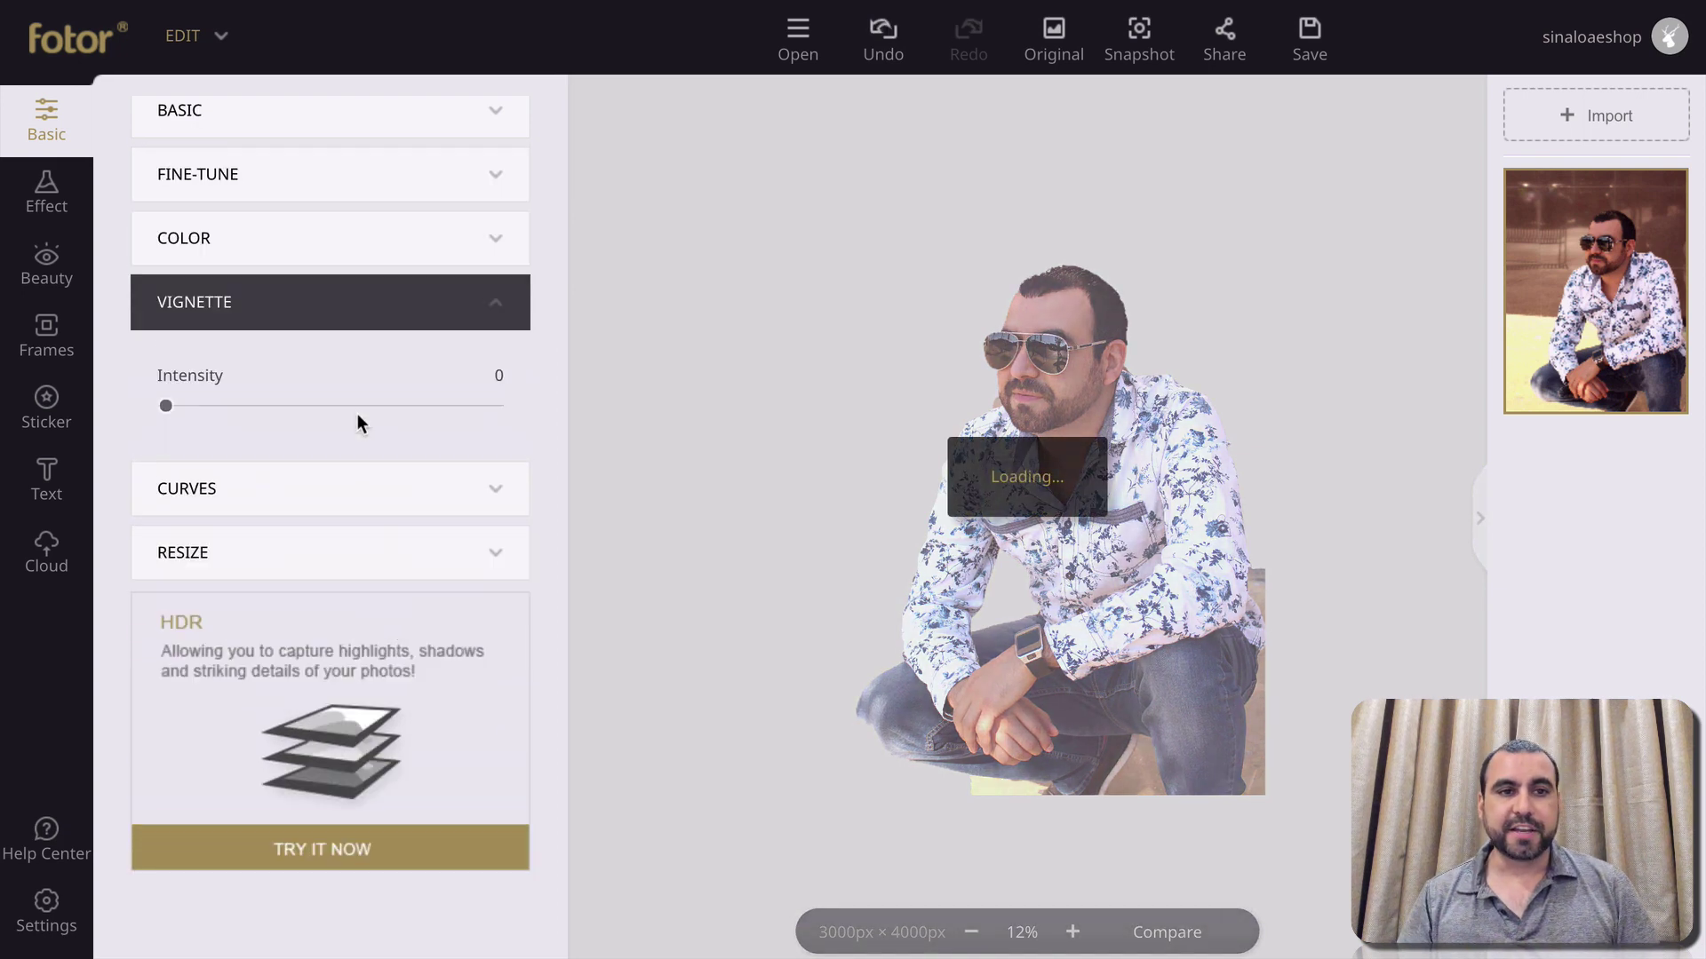
drag(180, 413, 161, 481)
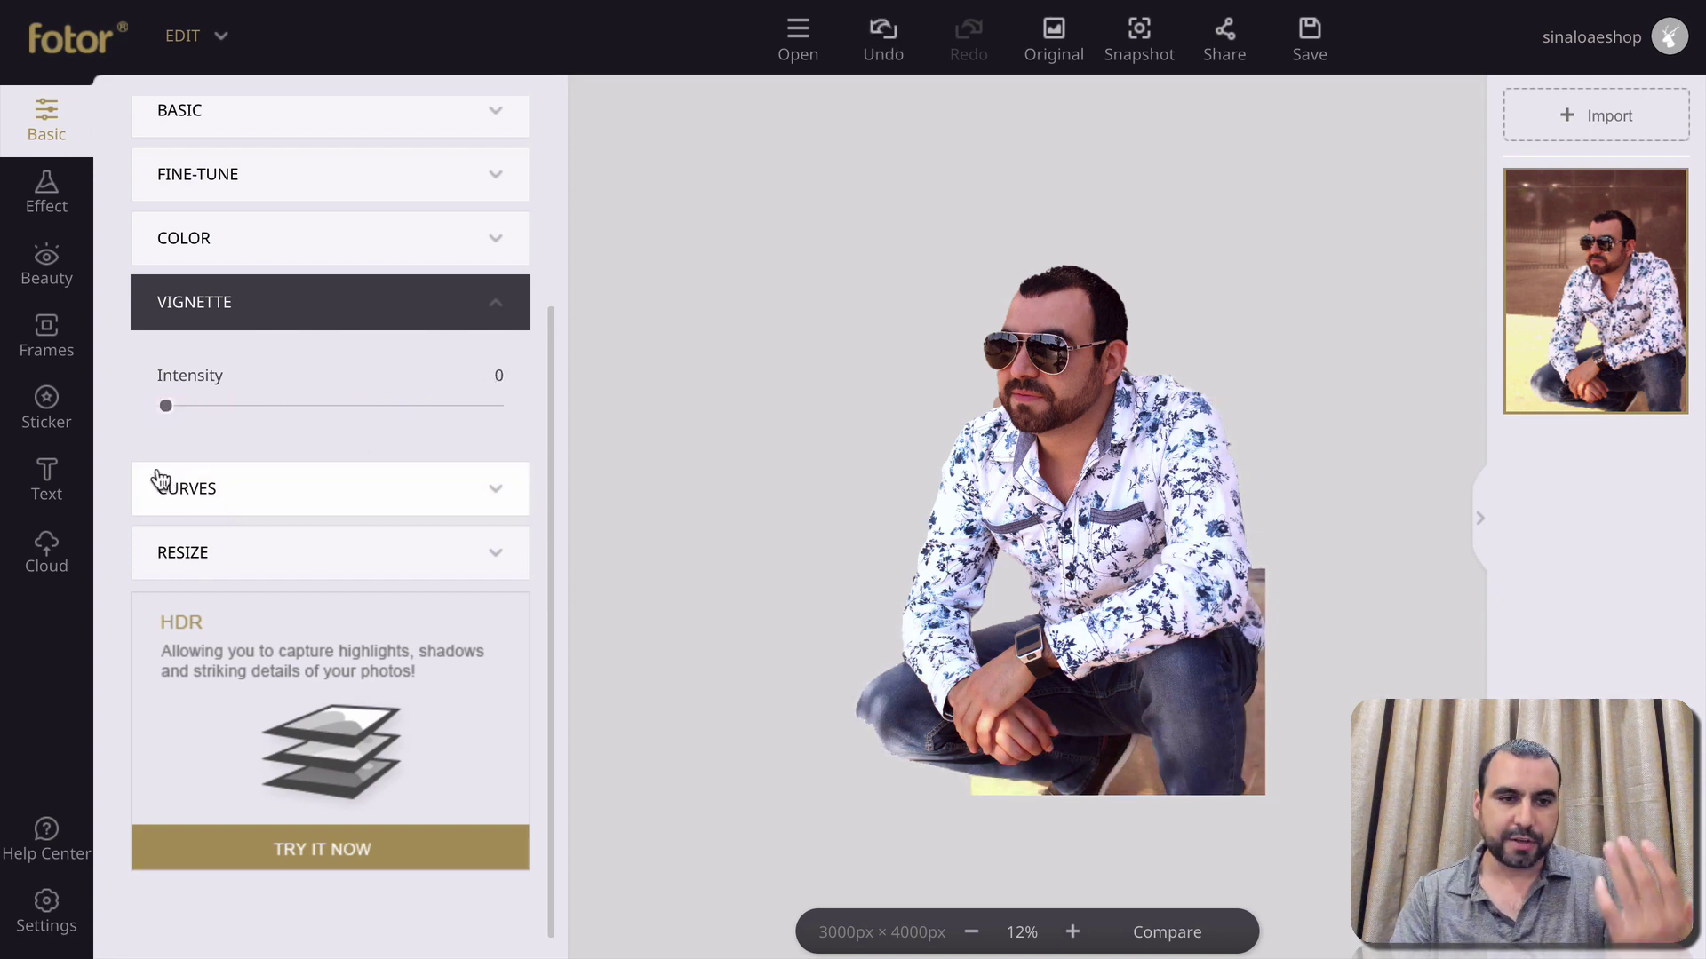
click(300, 497)
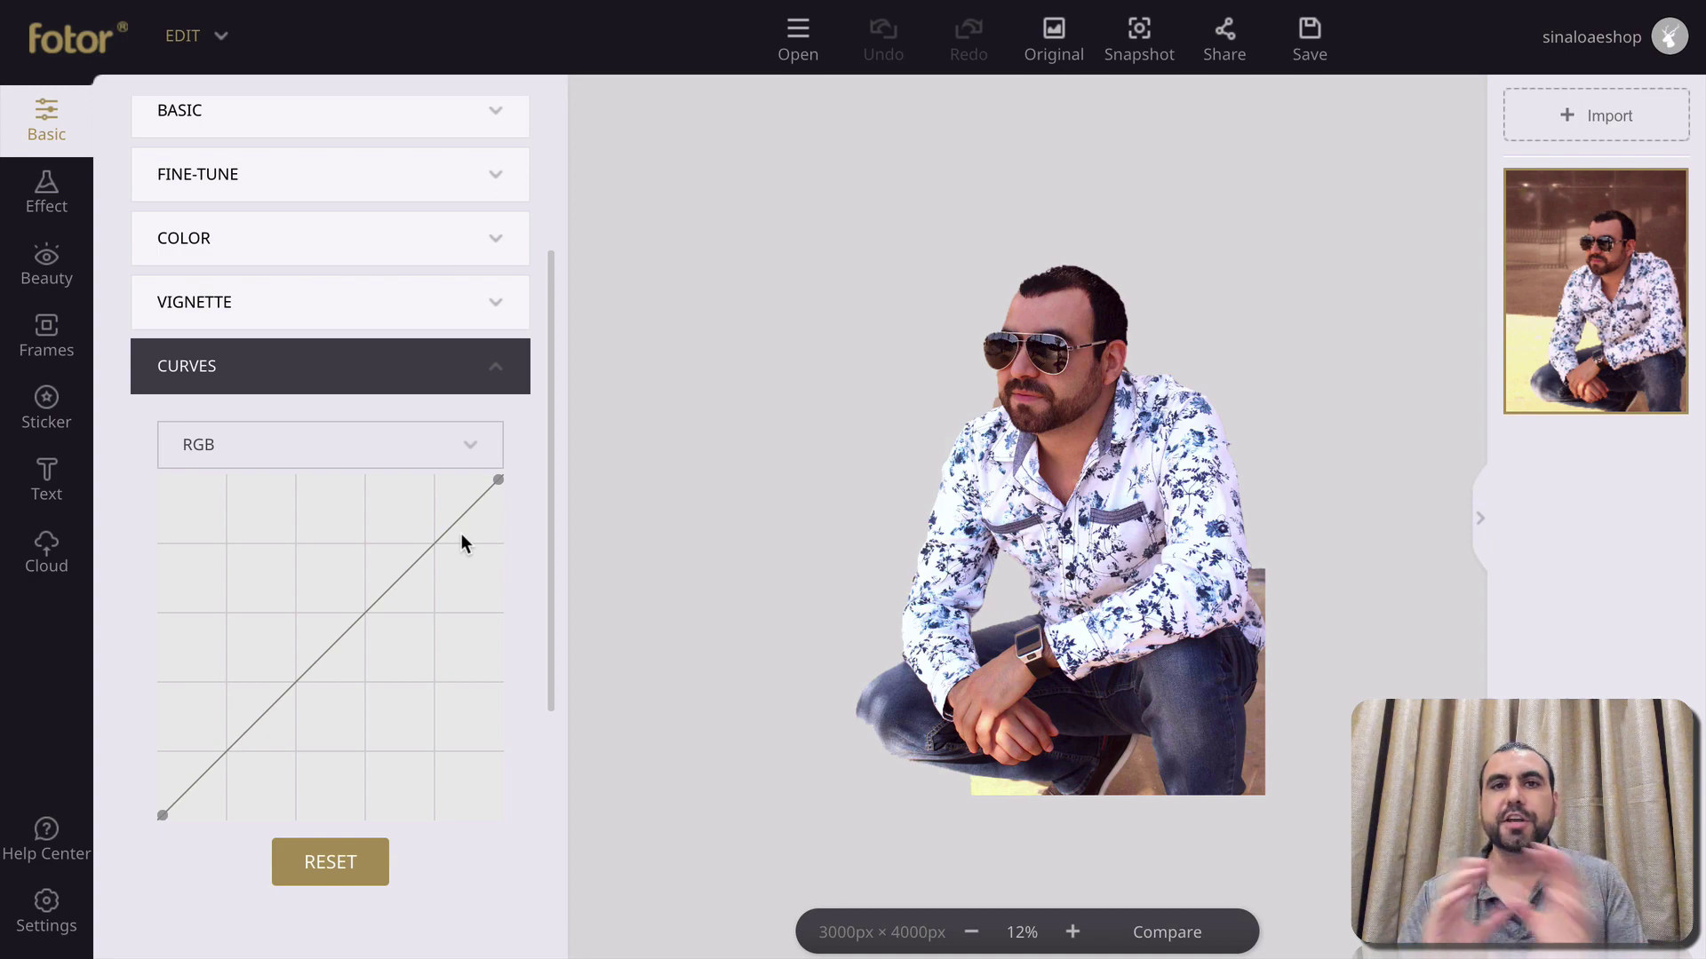
drag(444, 524, 415, 565)
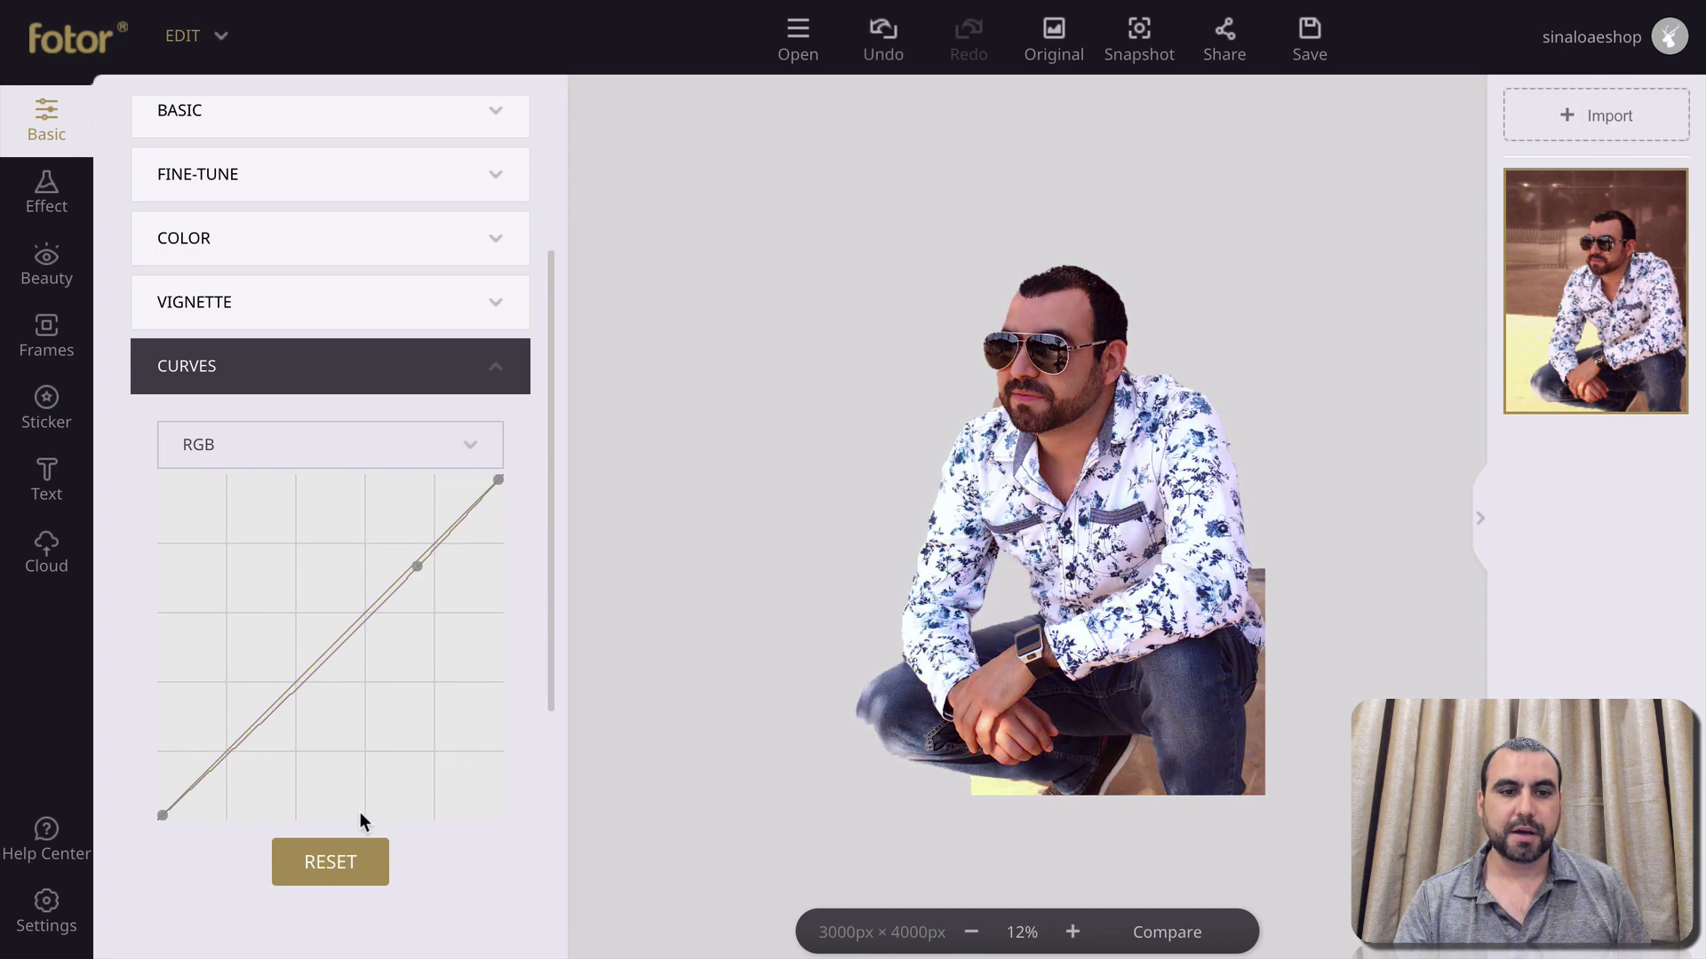
click(343, 858)
Look at the Resize options for the photo
scroll(415, 682, down, 5)
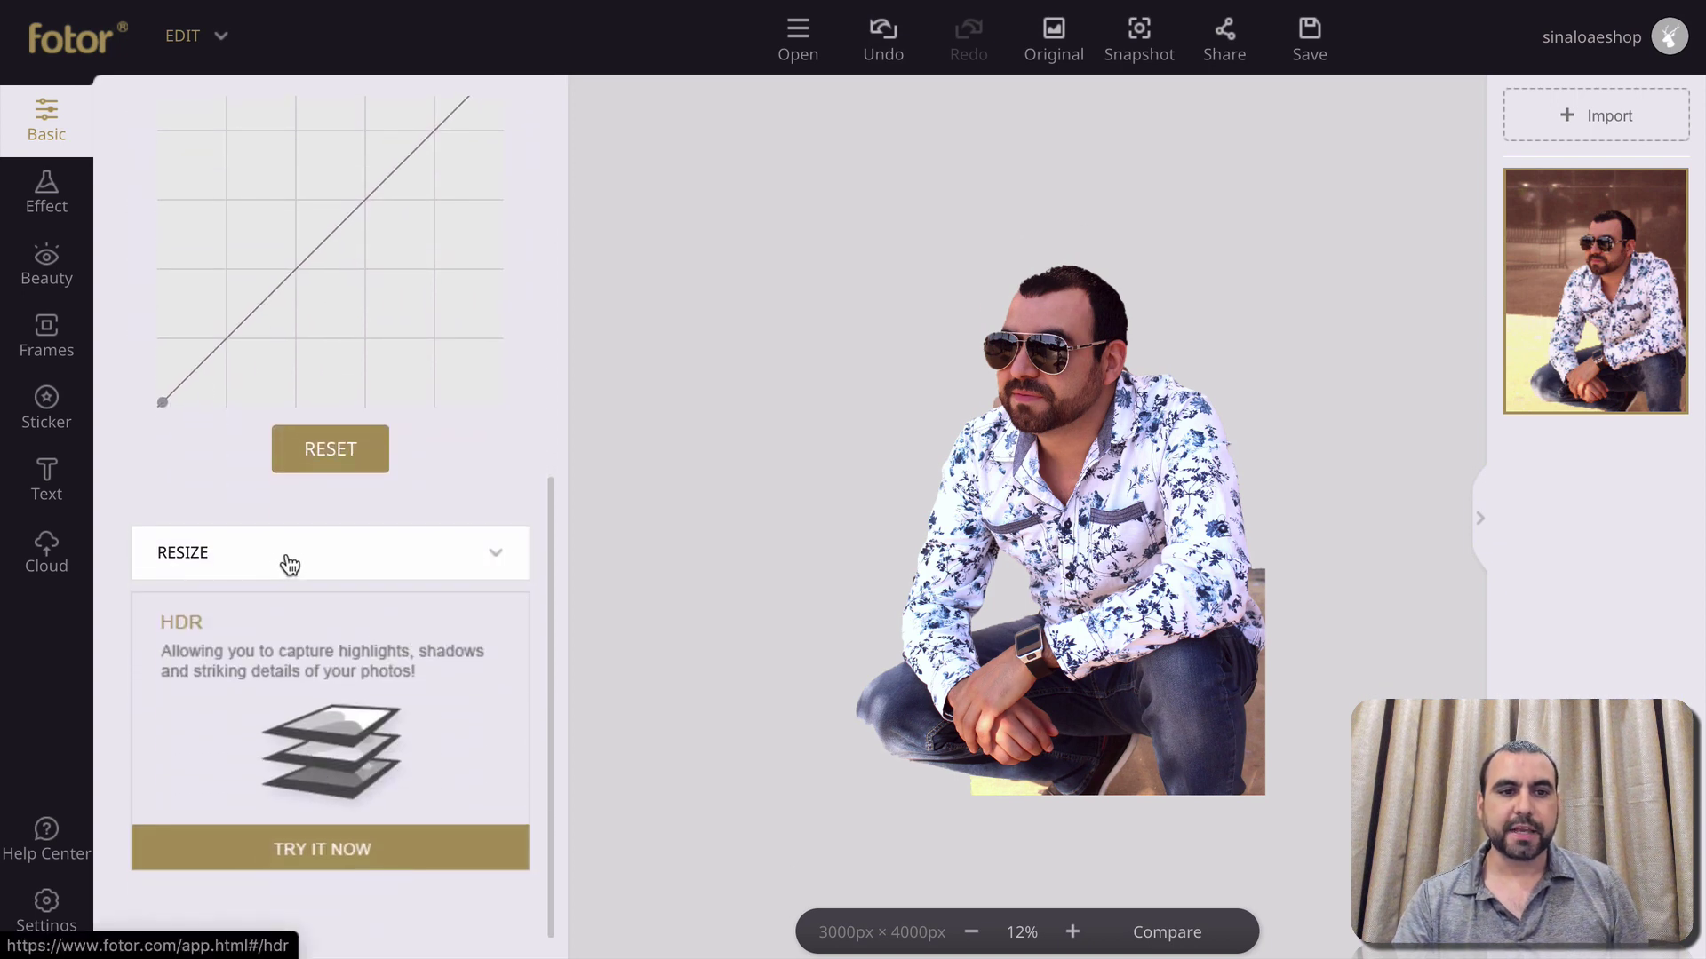
click(295, 560)
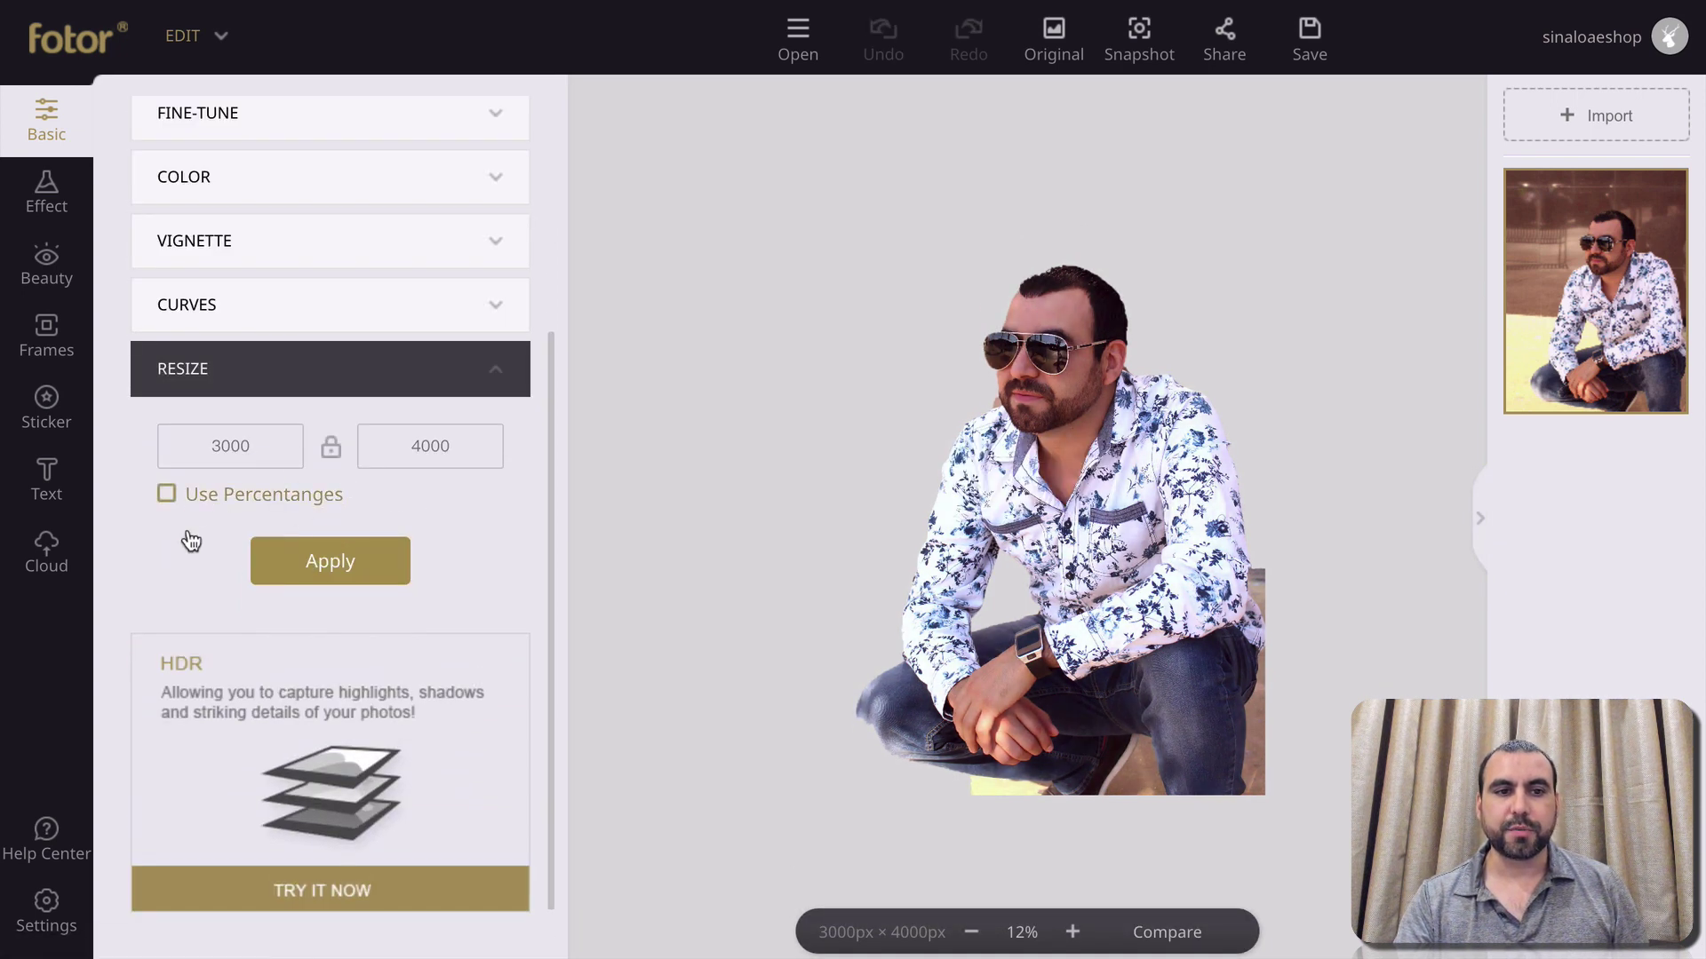
scroll(373, 418, up, 4)
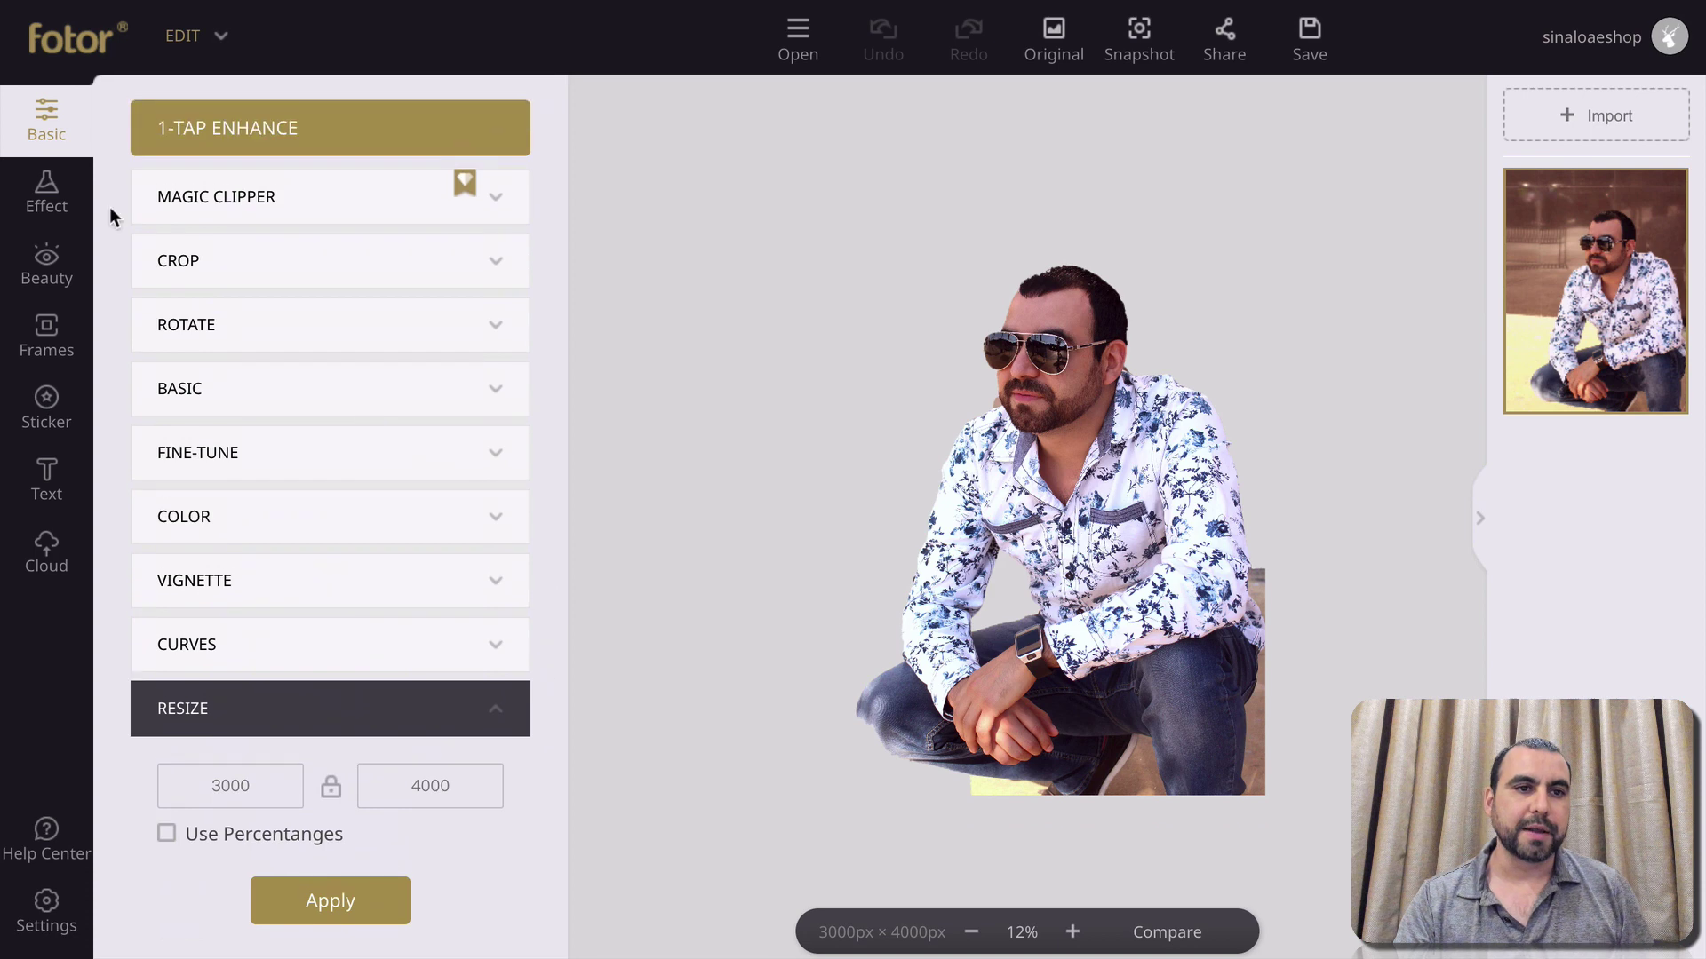
Browse the photo effect categories and view the presets in the Christmas category
click(57, 204)
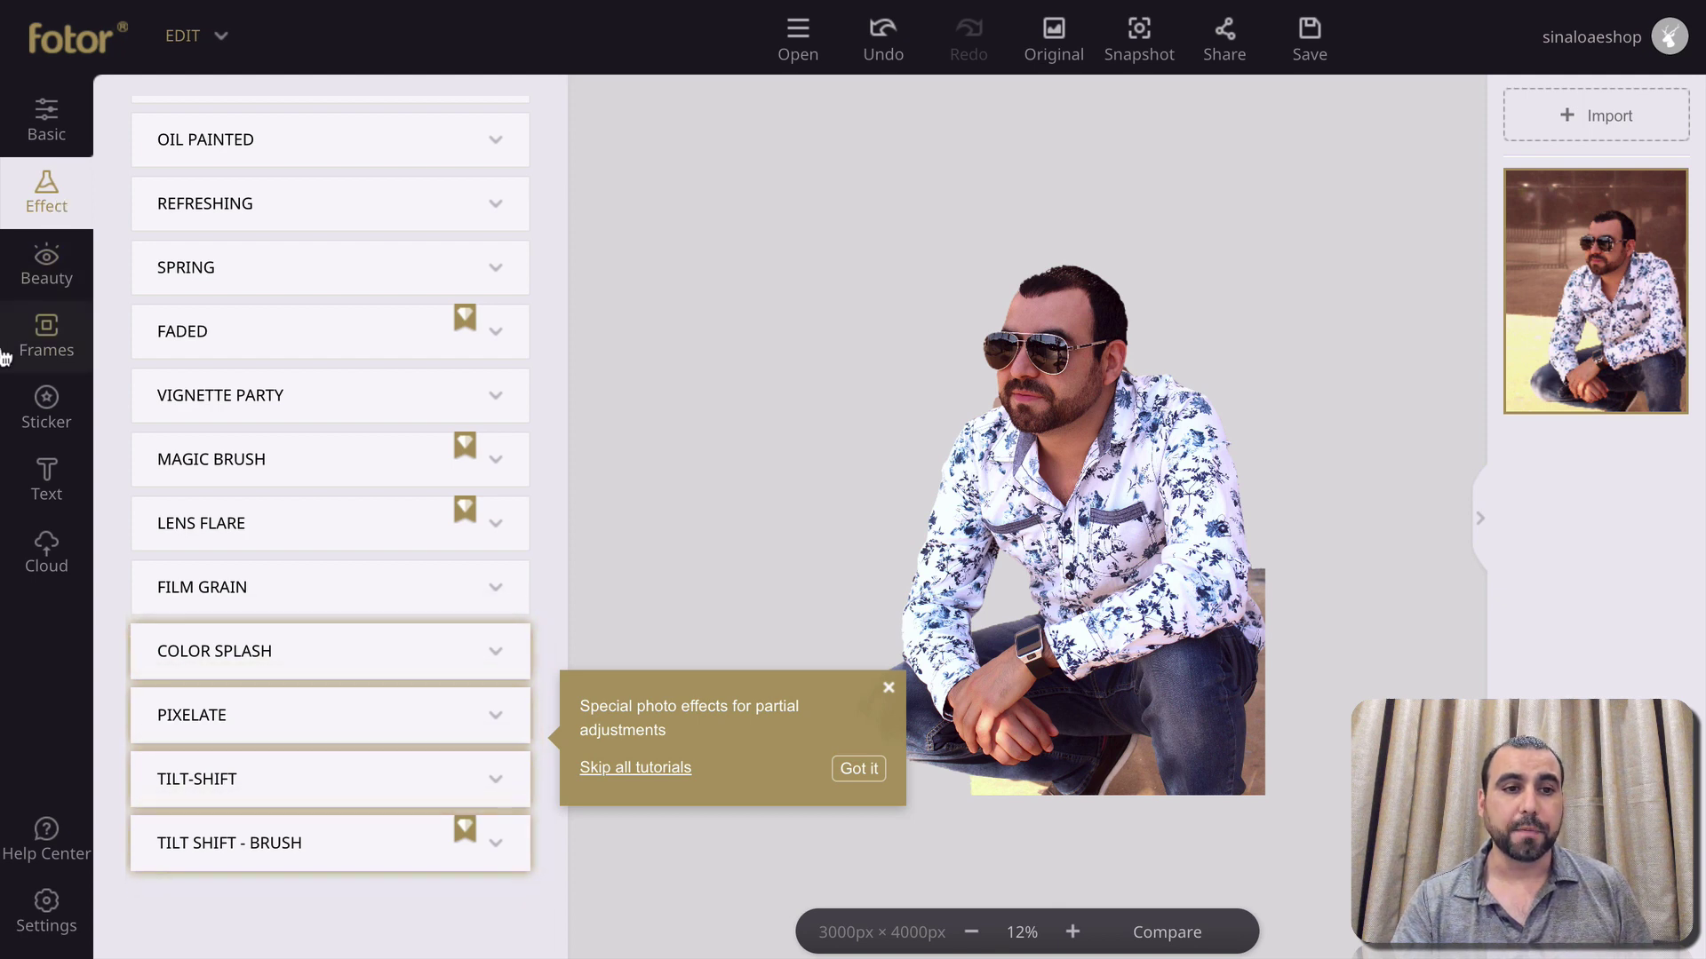
scroll(267, 401, up, 7)
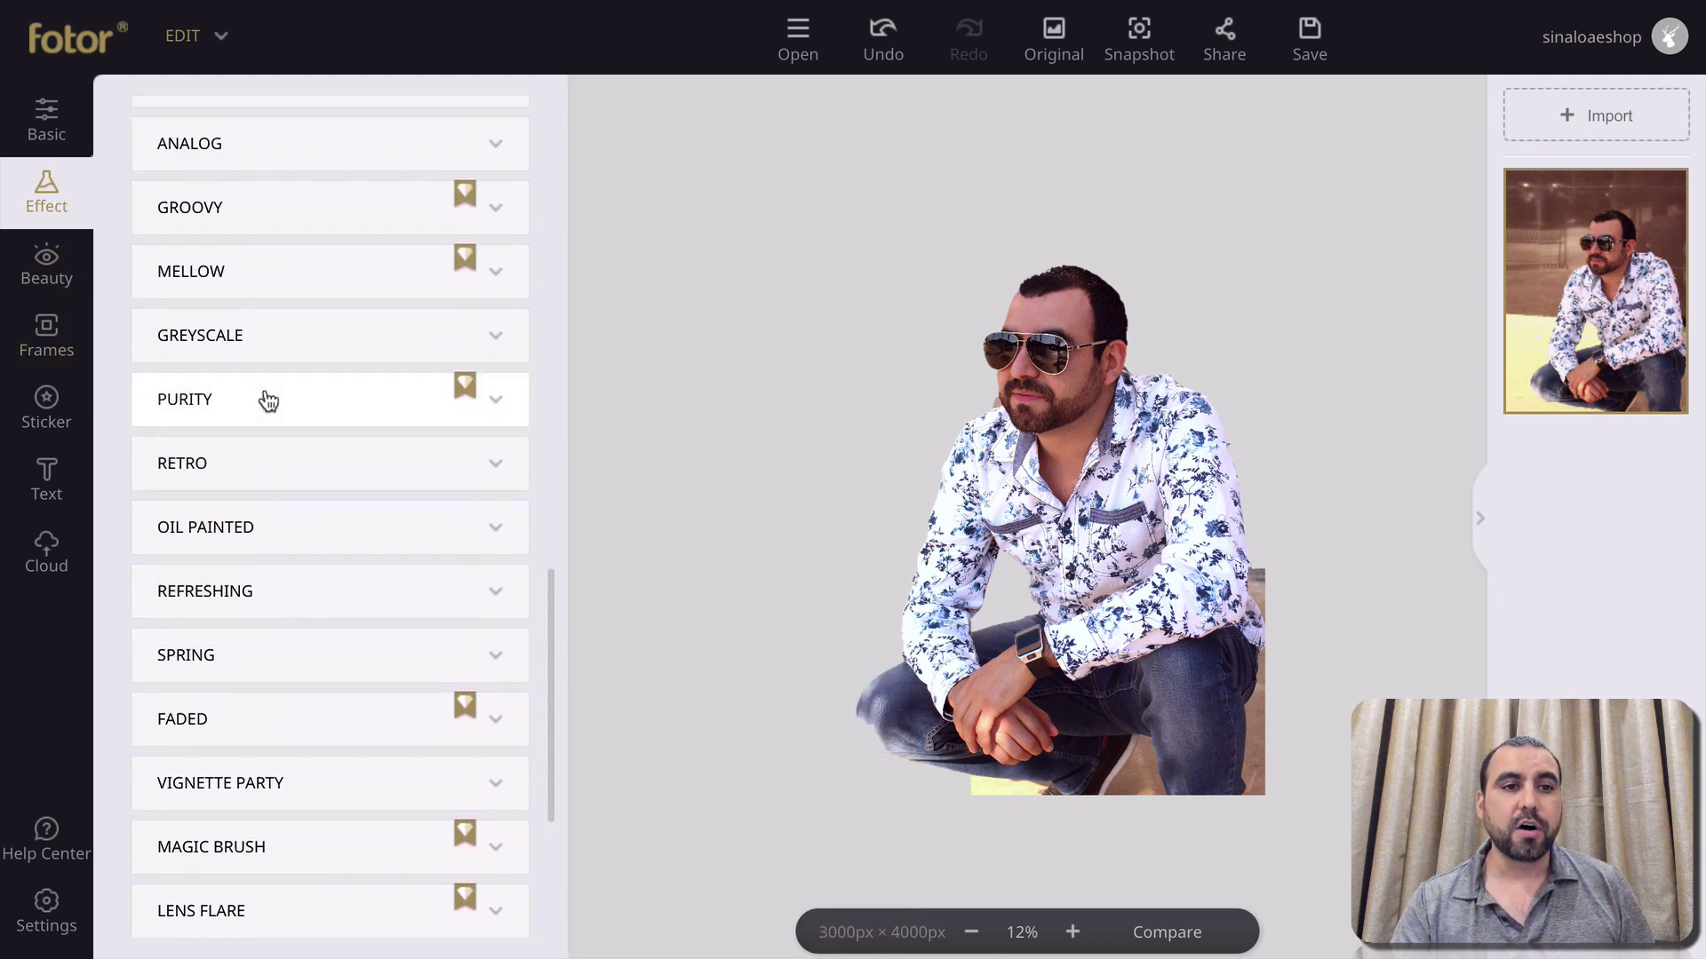
scroll(268, 402, up, 7)
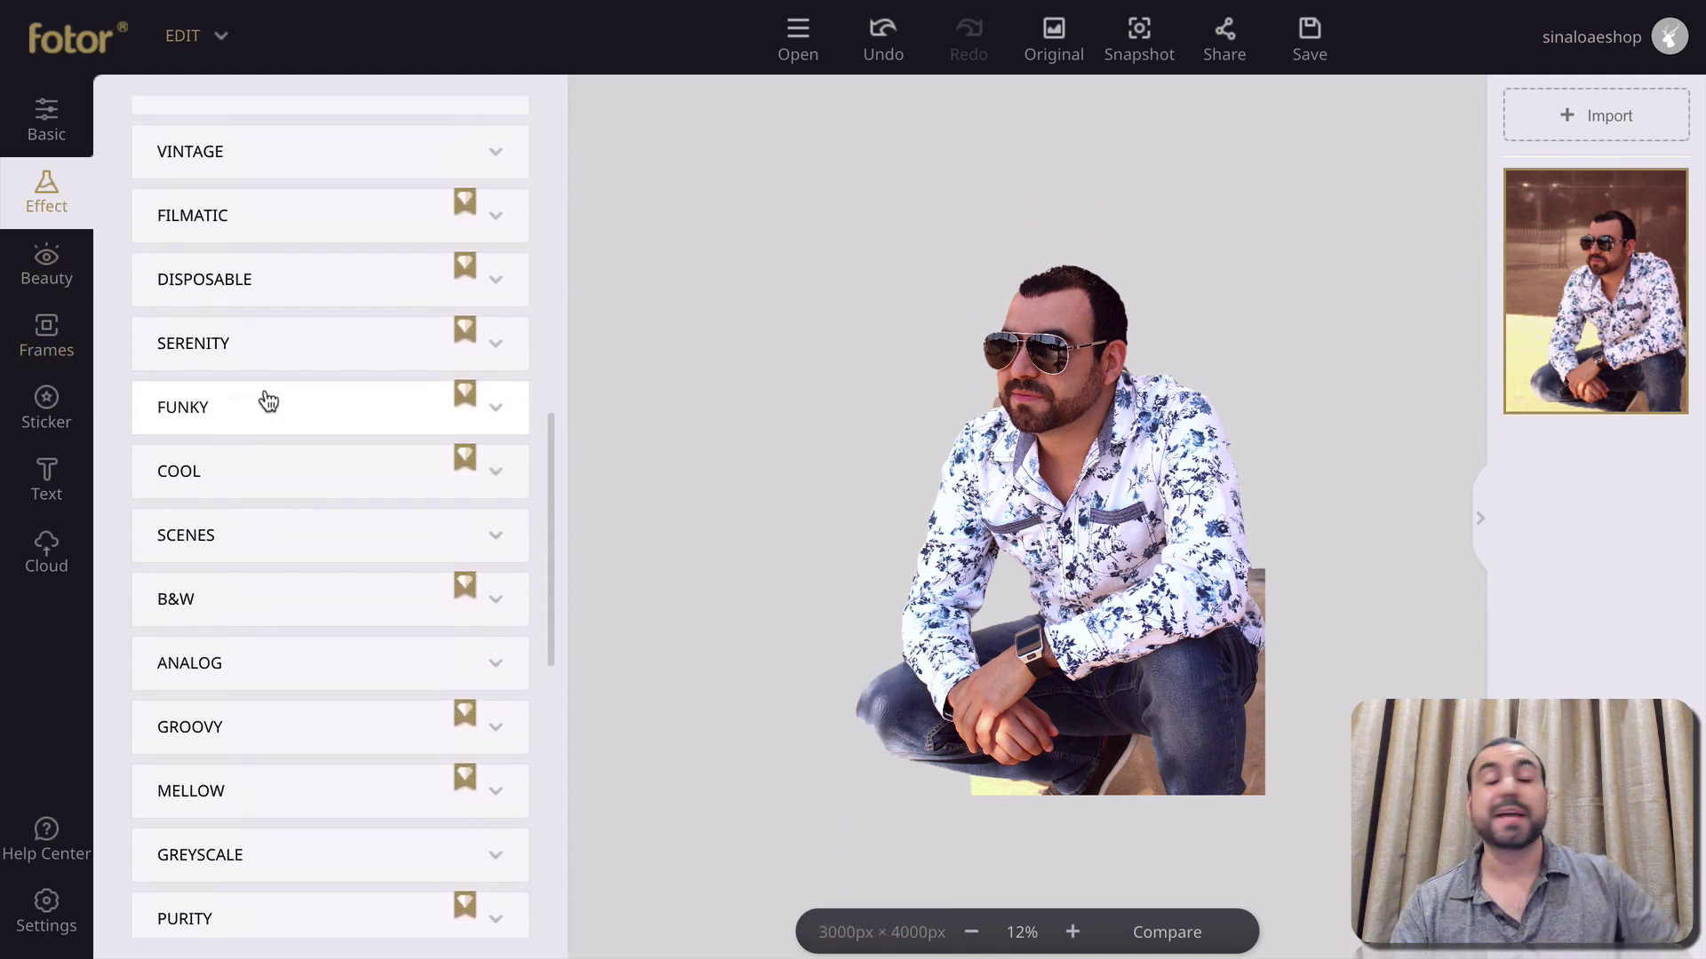
scroll(267, 401, up, 7)
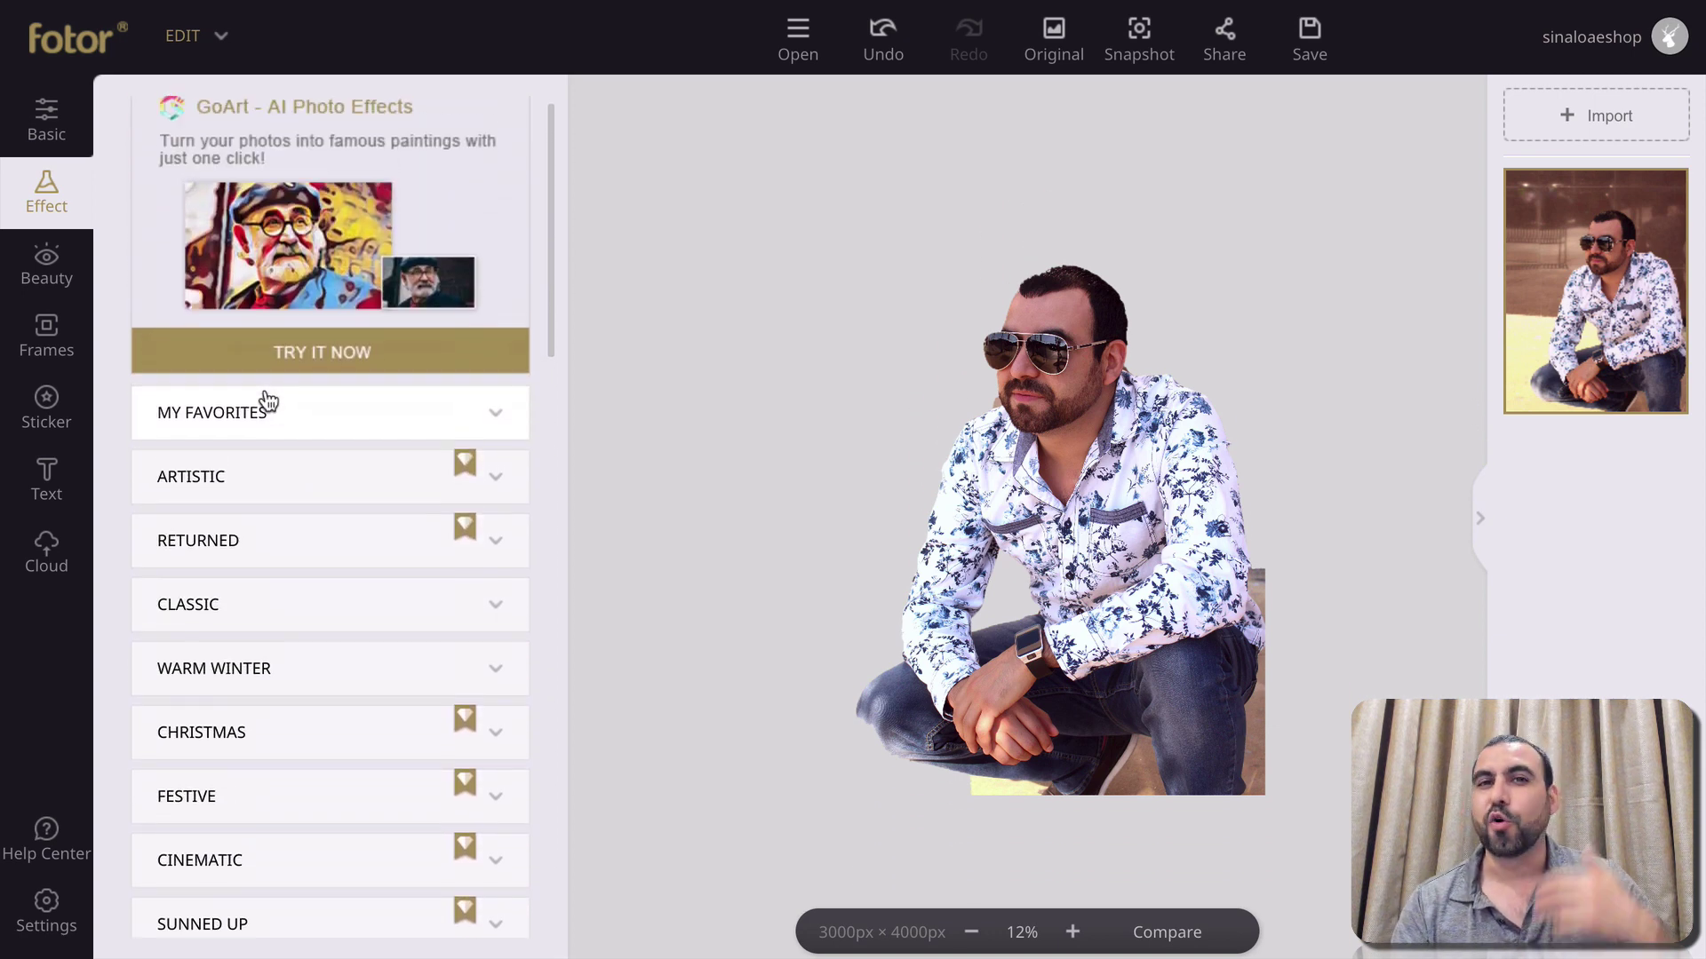
scroll(284, 407, down, 2)
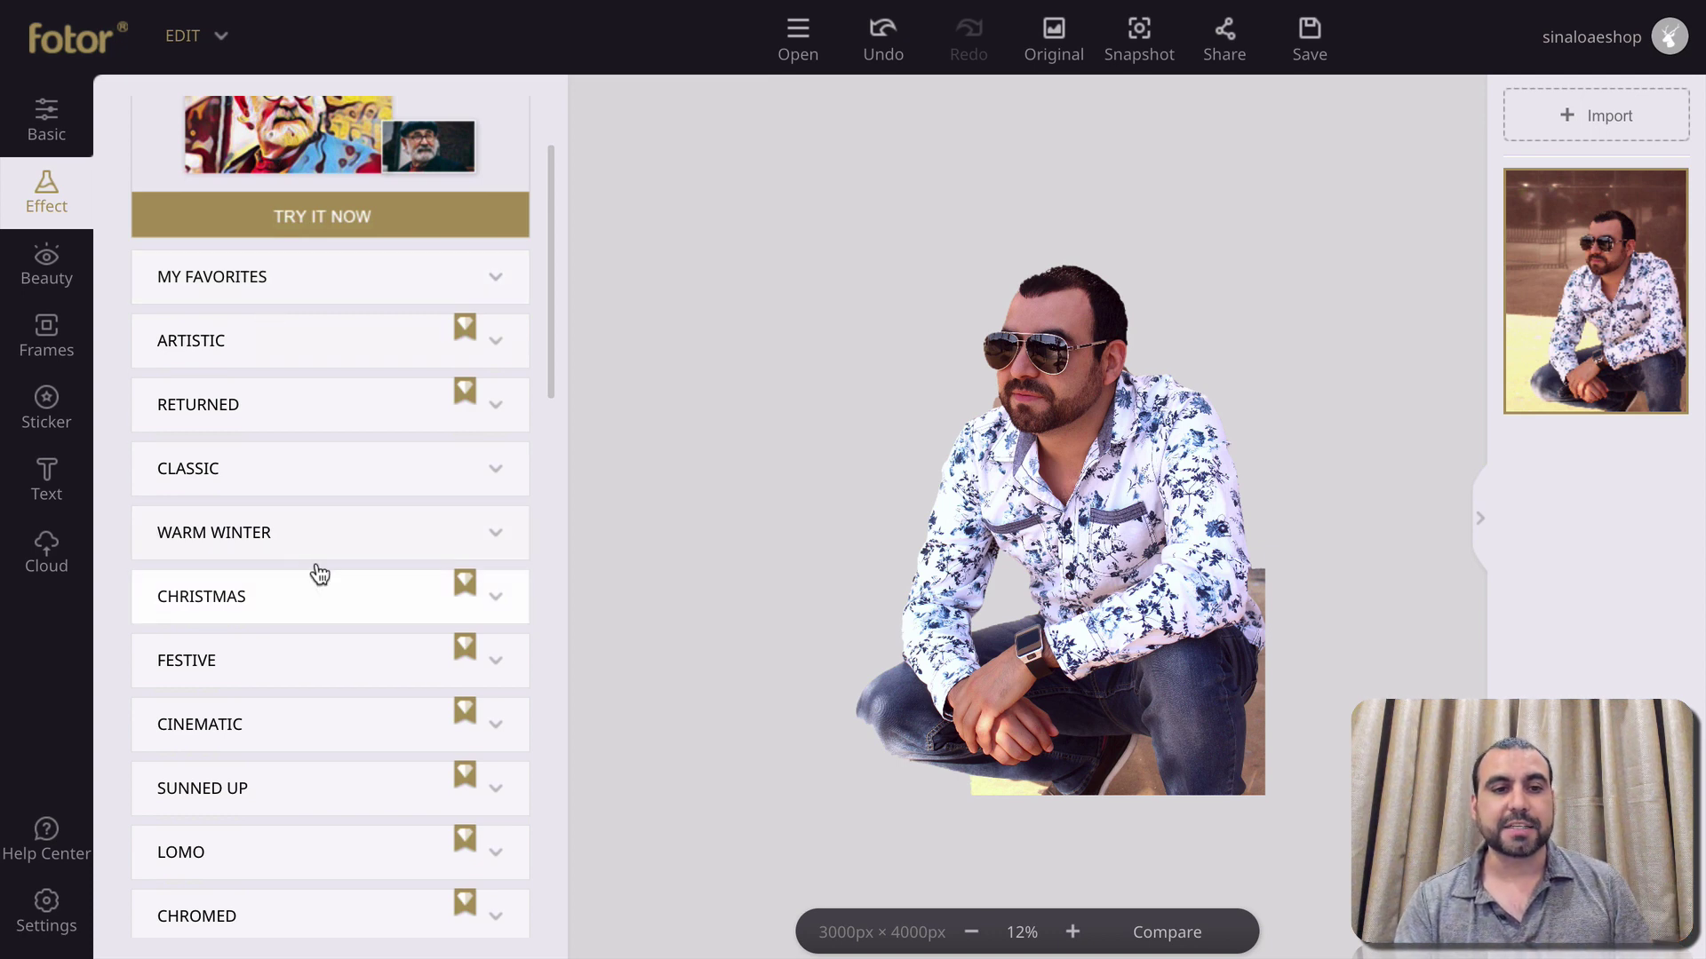
click(255, 602)
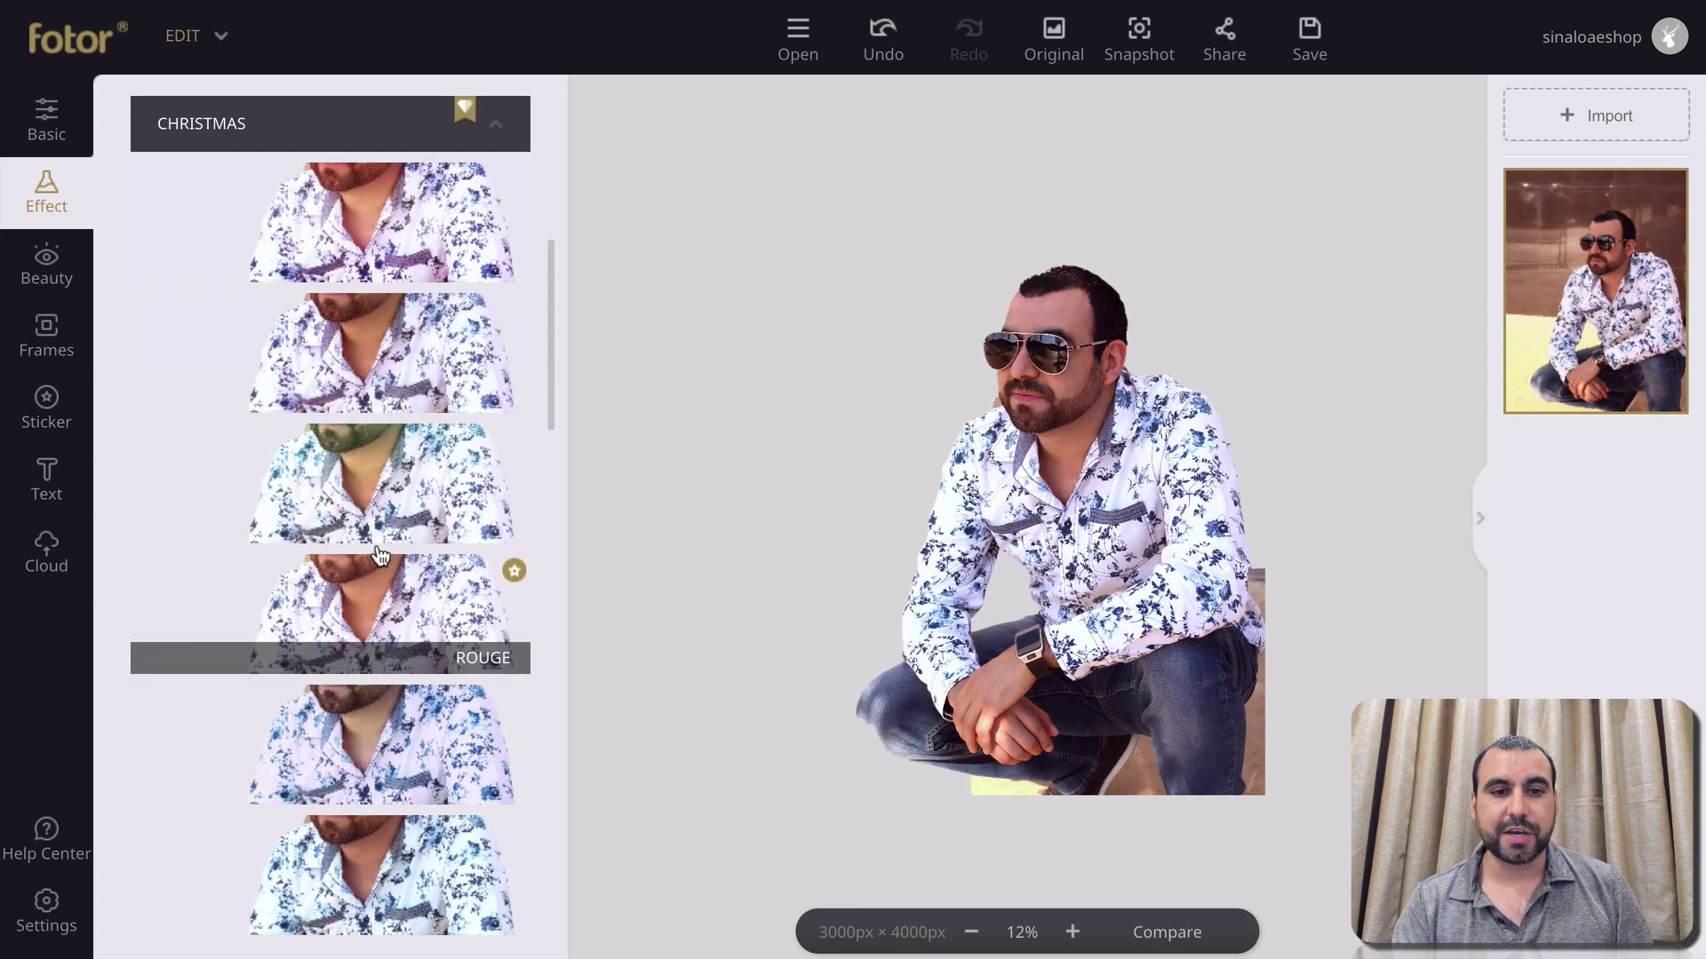
scroll(372, 633, down, 10)
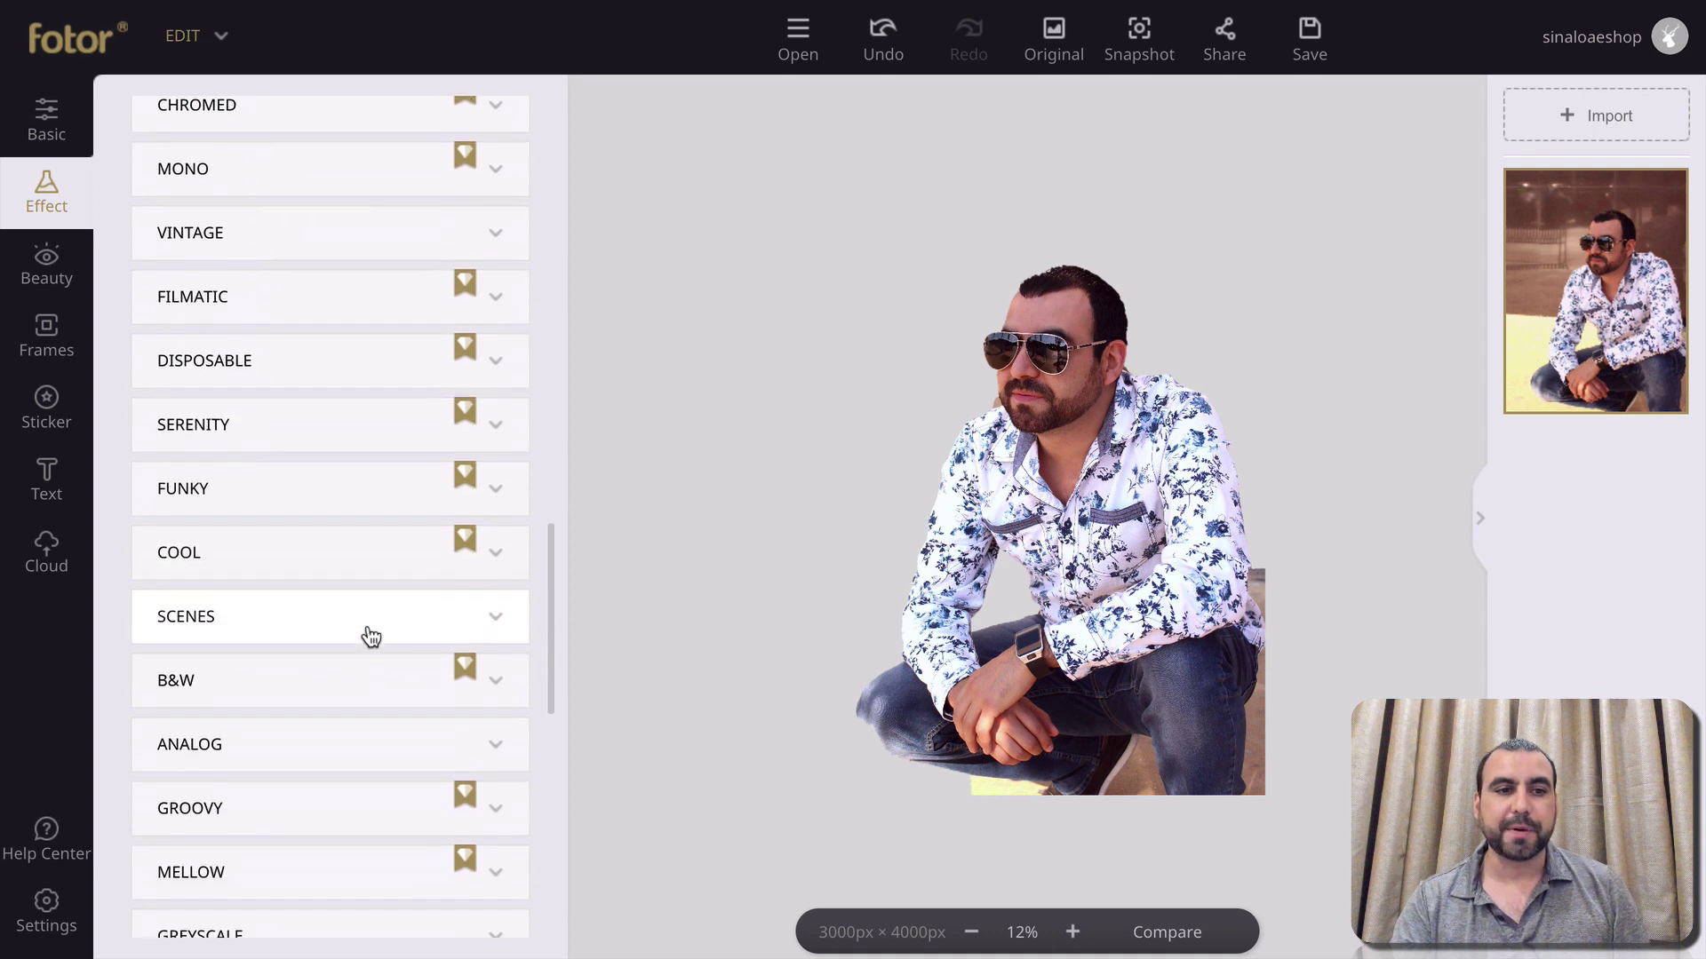
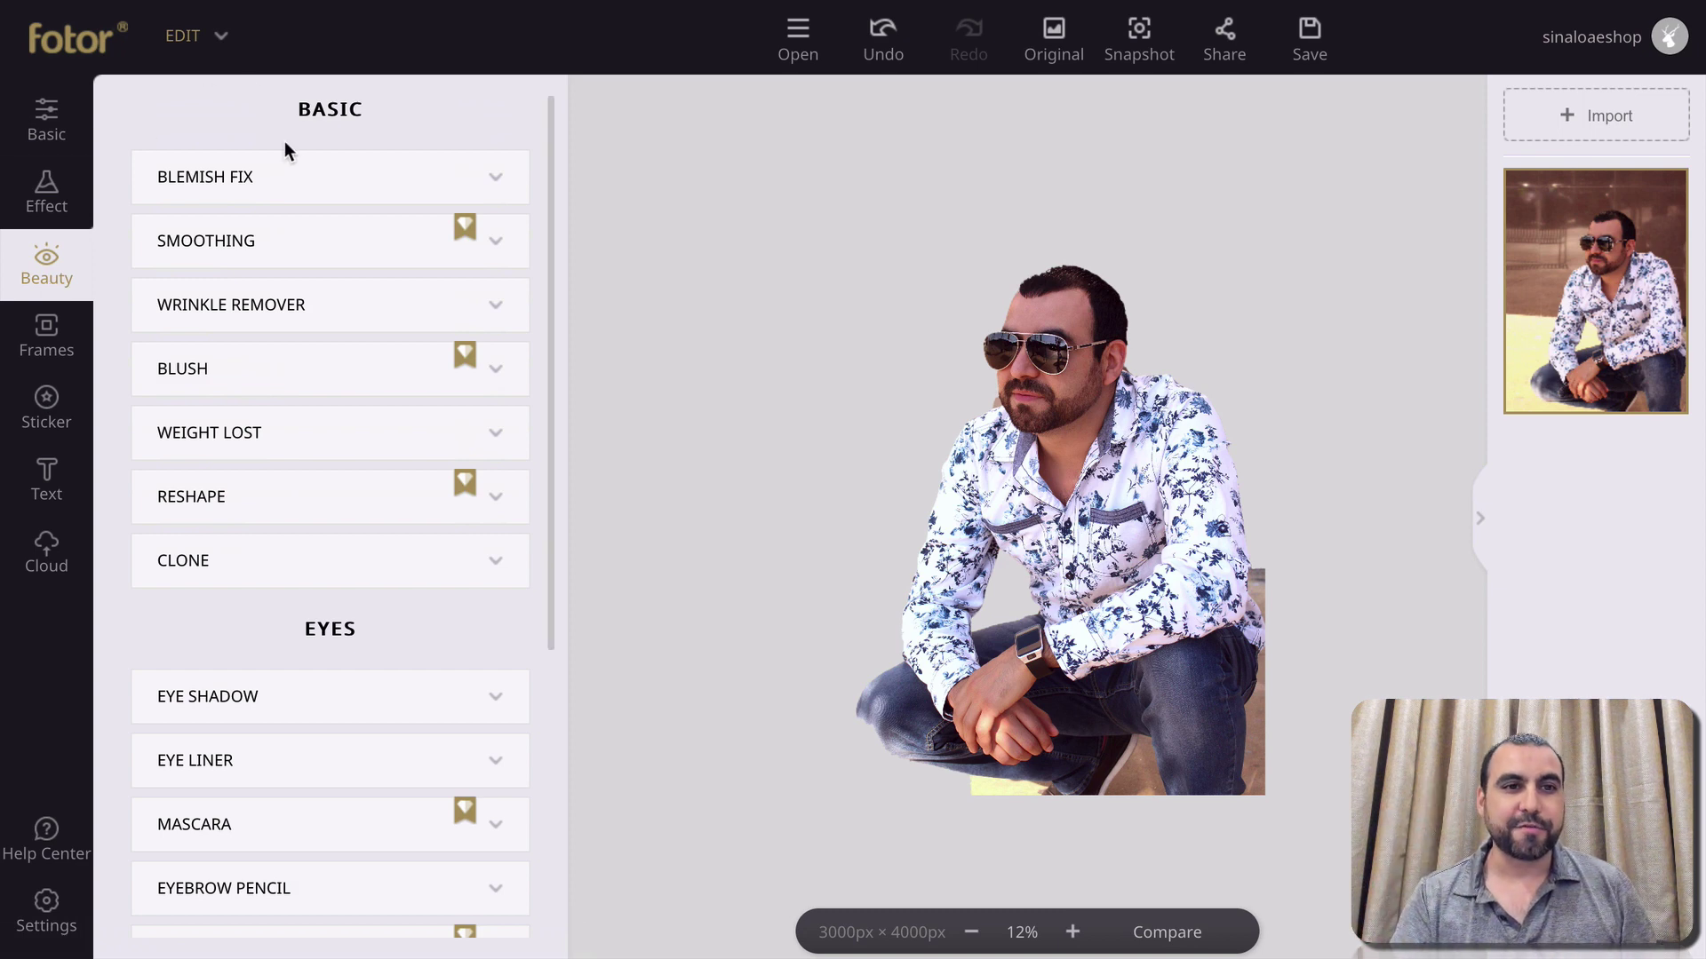
Try the Blemish Fix brush on the man's forehead
click(264, 179)
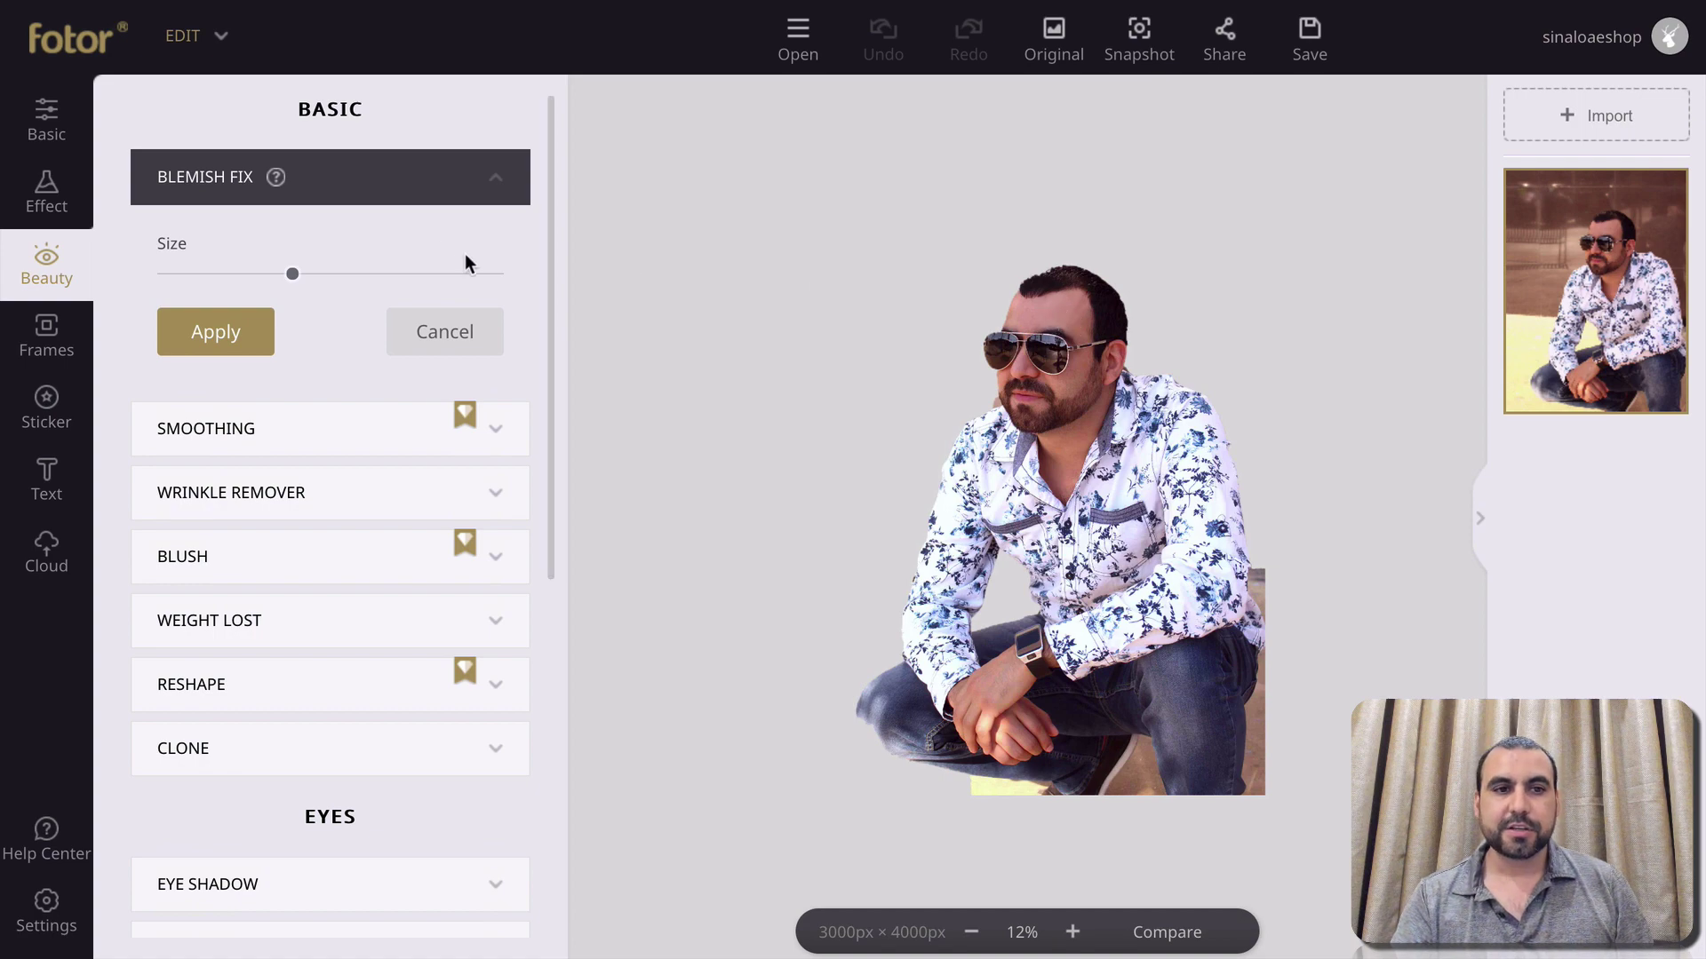
click(1076, 932)
click(1075, 932)
click(1076, 932)
click(1076, 932)
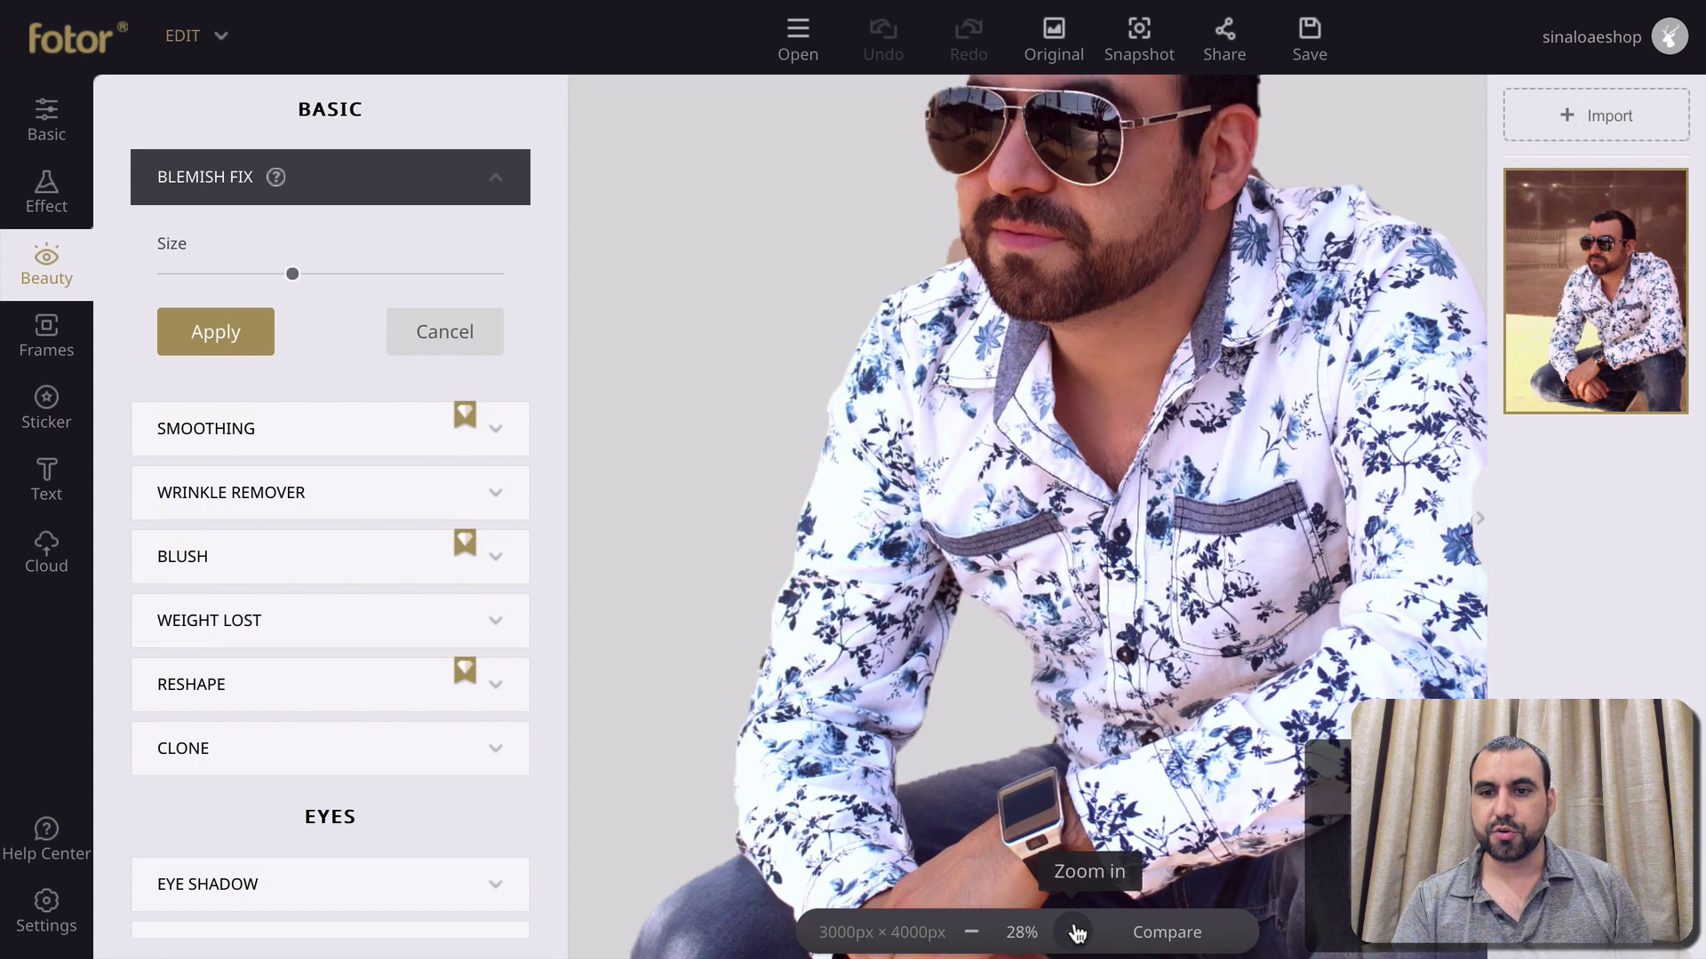
click(1076, 932)
scroll(1114, 382, up, 2)
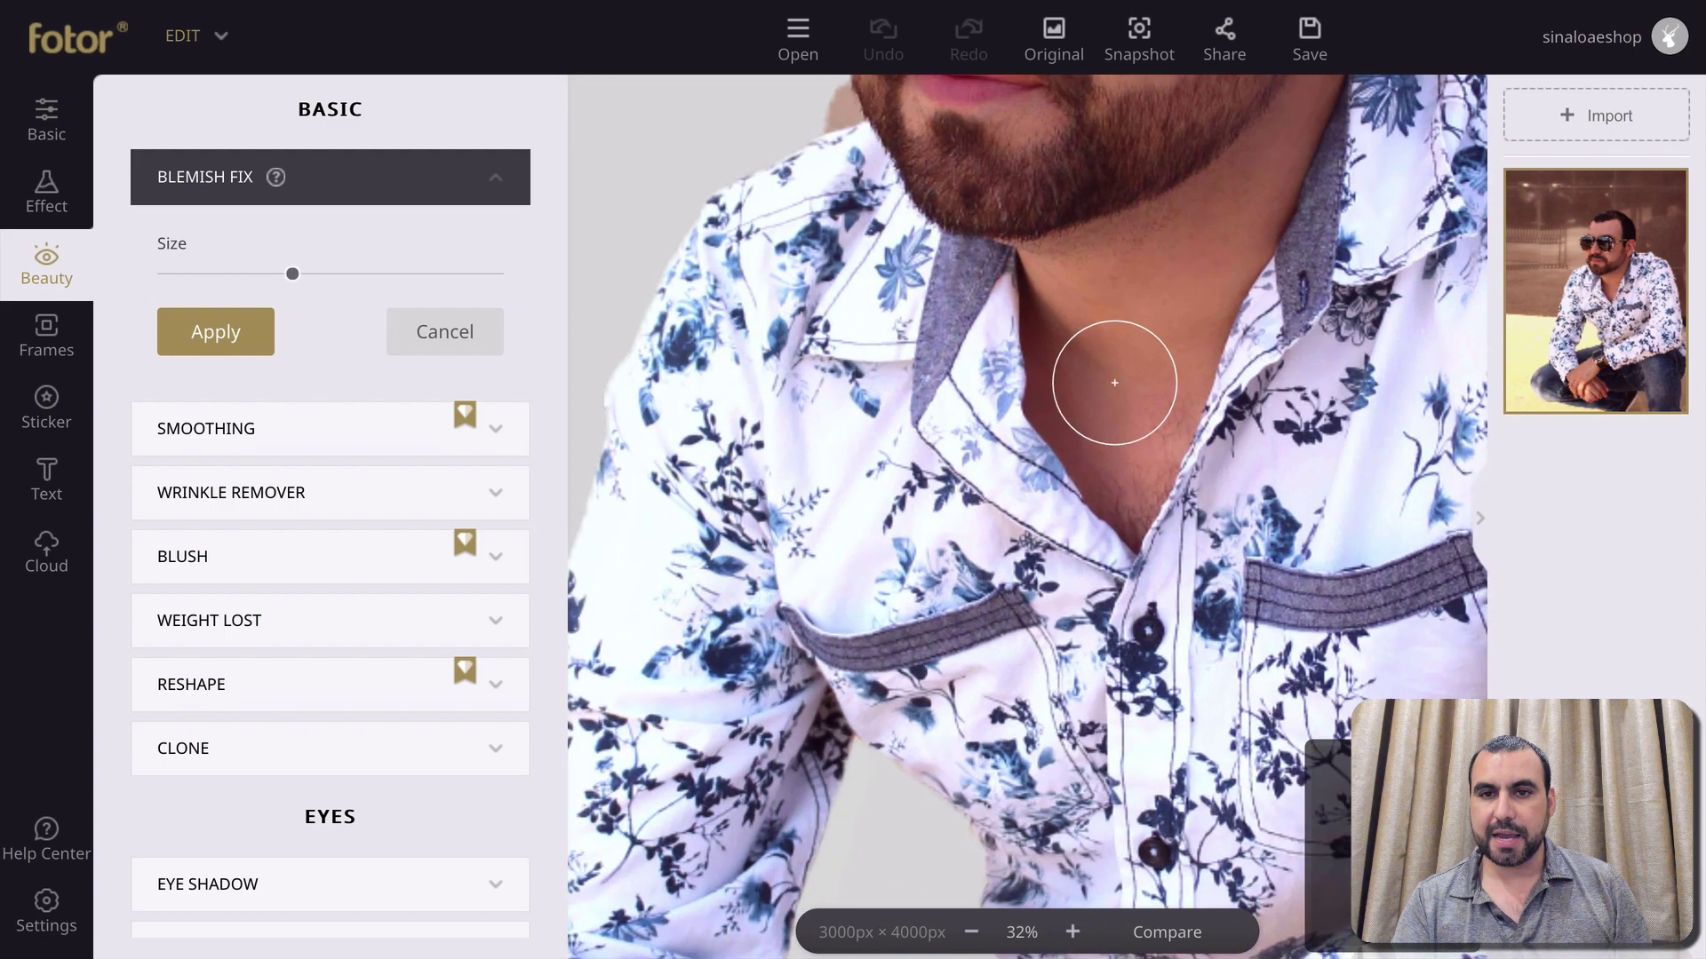
scroll(1114, 382, down, 4)
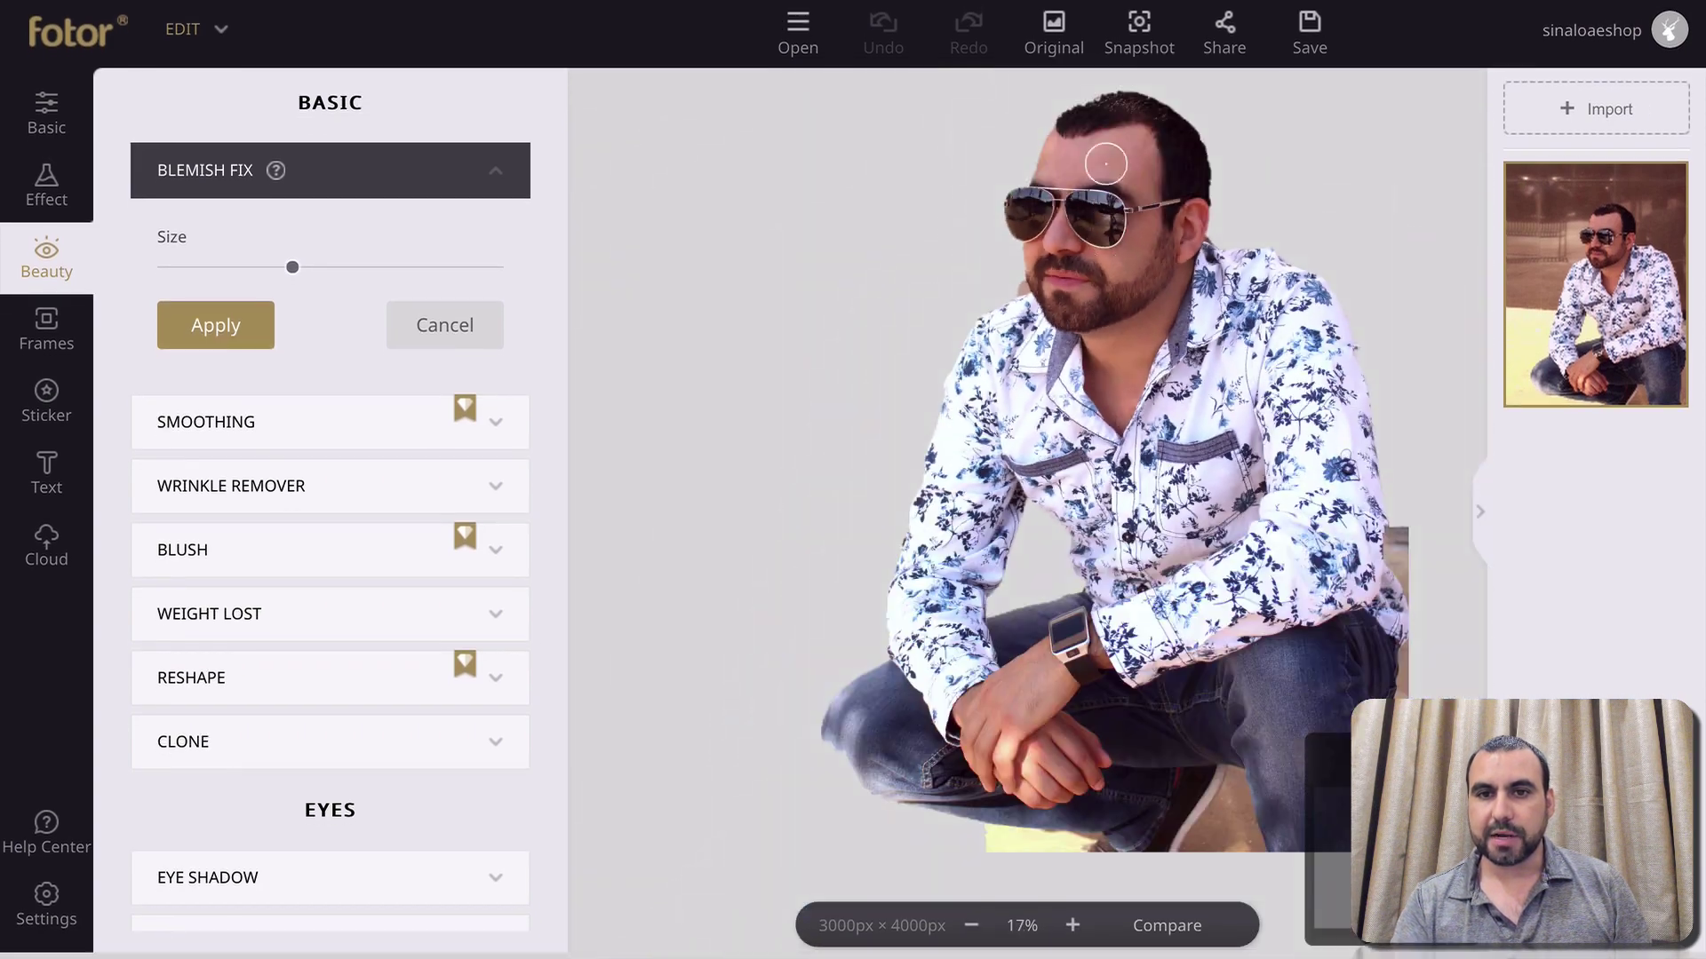
scroll(1105, 163, down, 2)
scroll(835, 724, up, 5)
scroll(985, 453, down, 2)
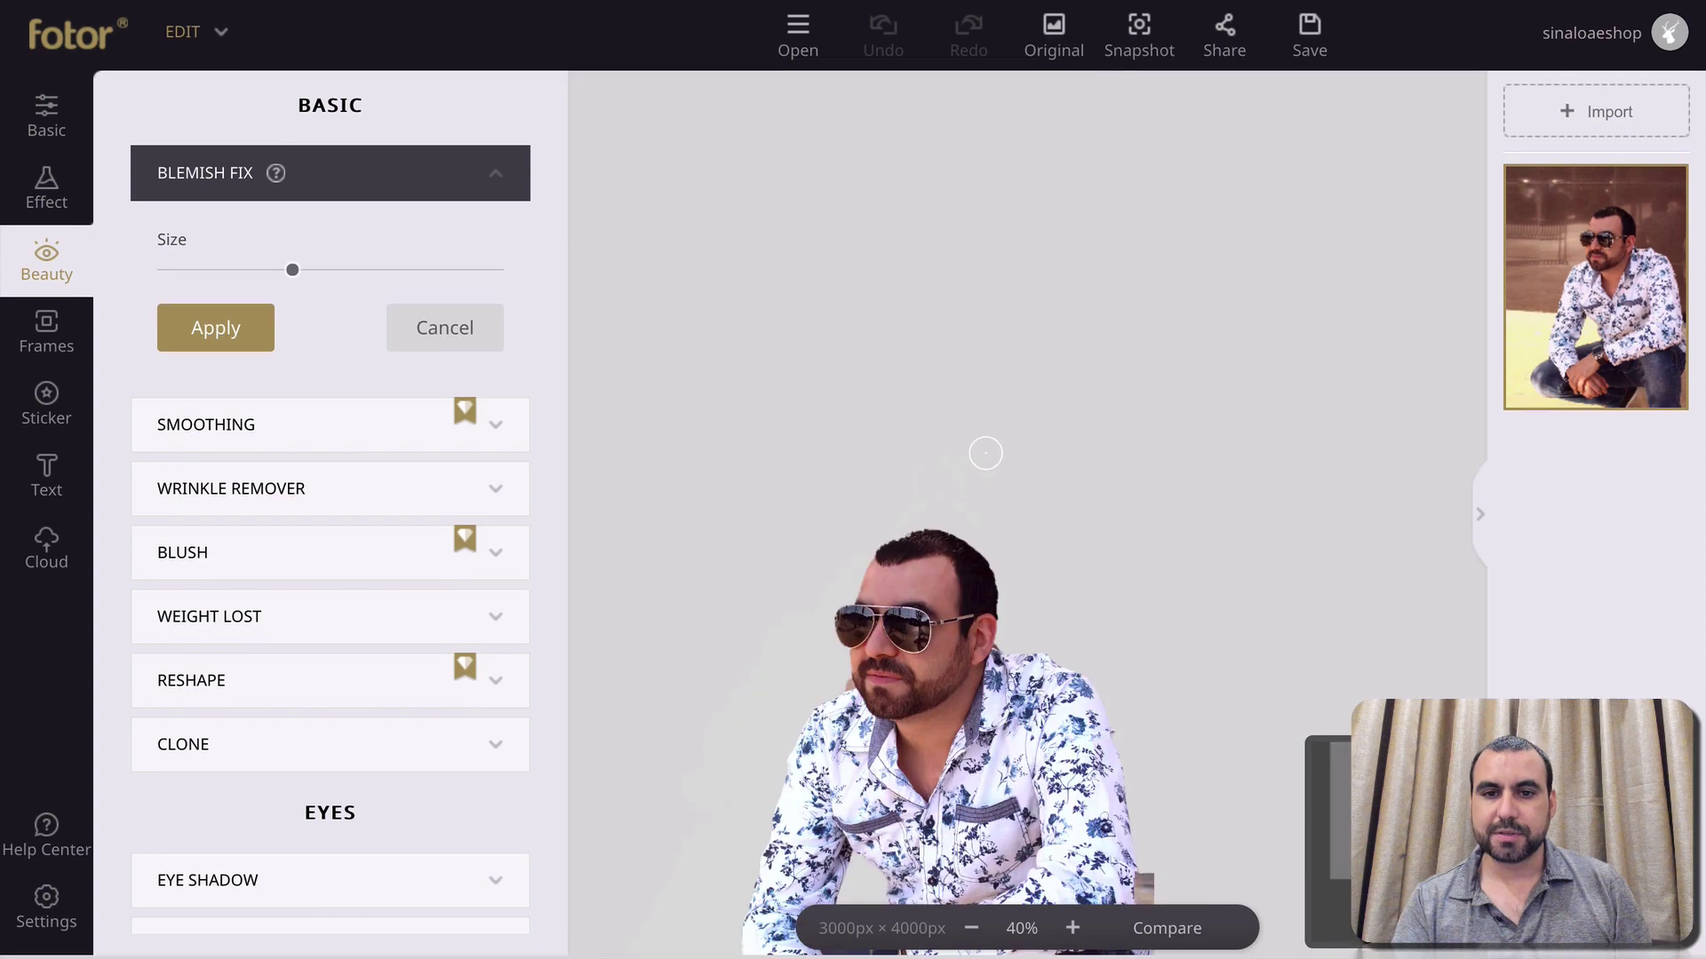
scroll(986, 453, down, 5)
scroll(1020, 497, up, 7)
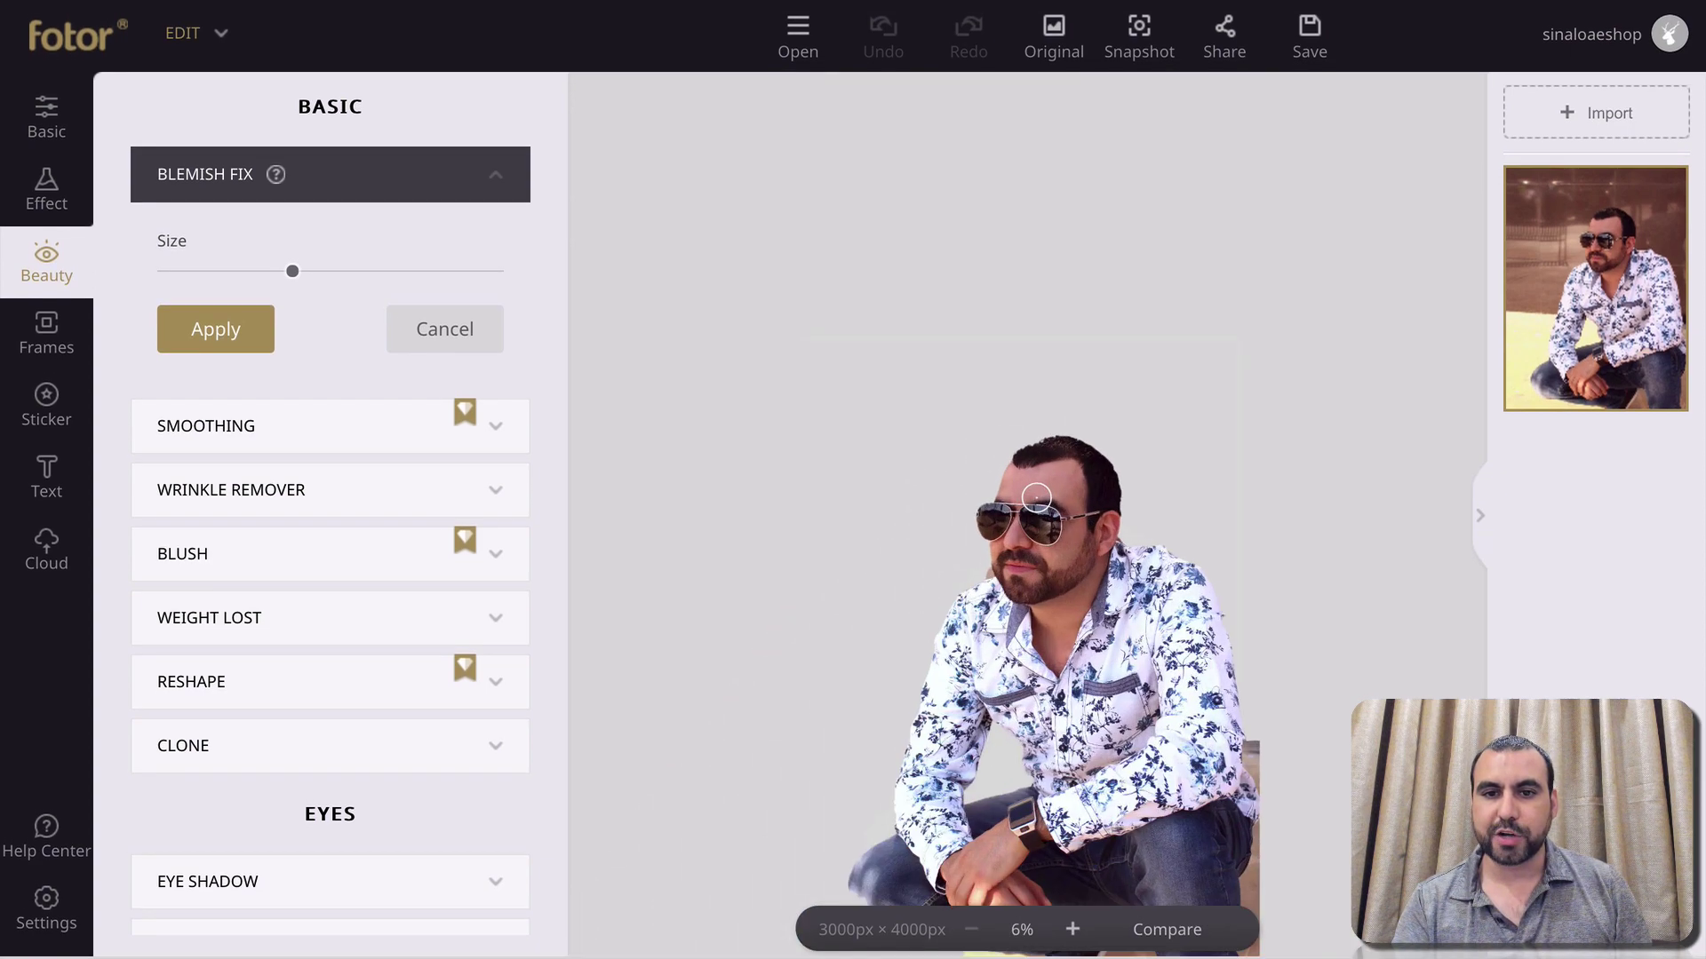
scroll(1021, 556, down, 1)
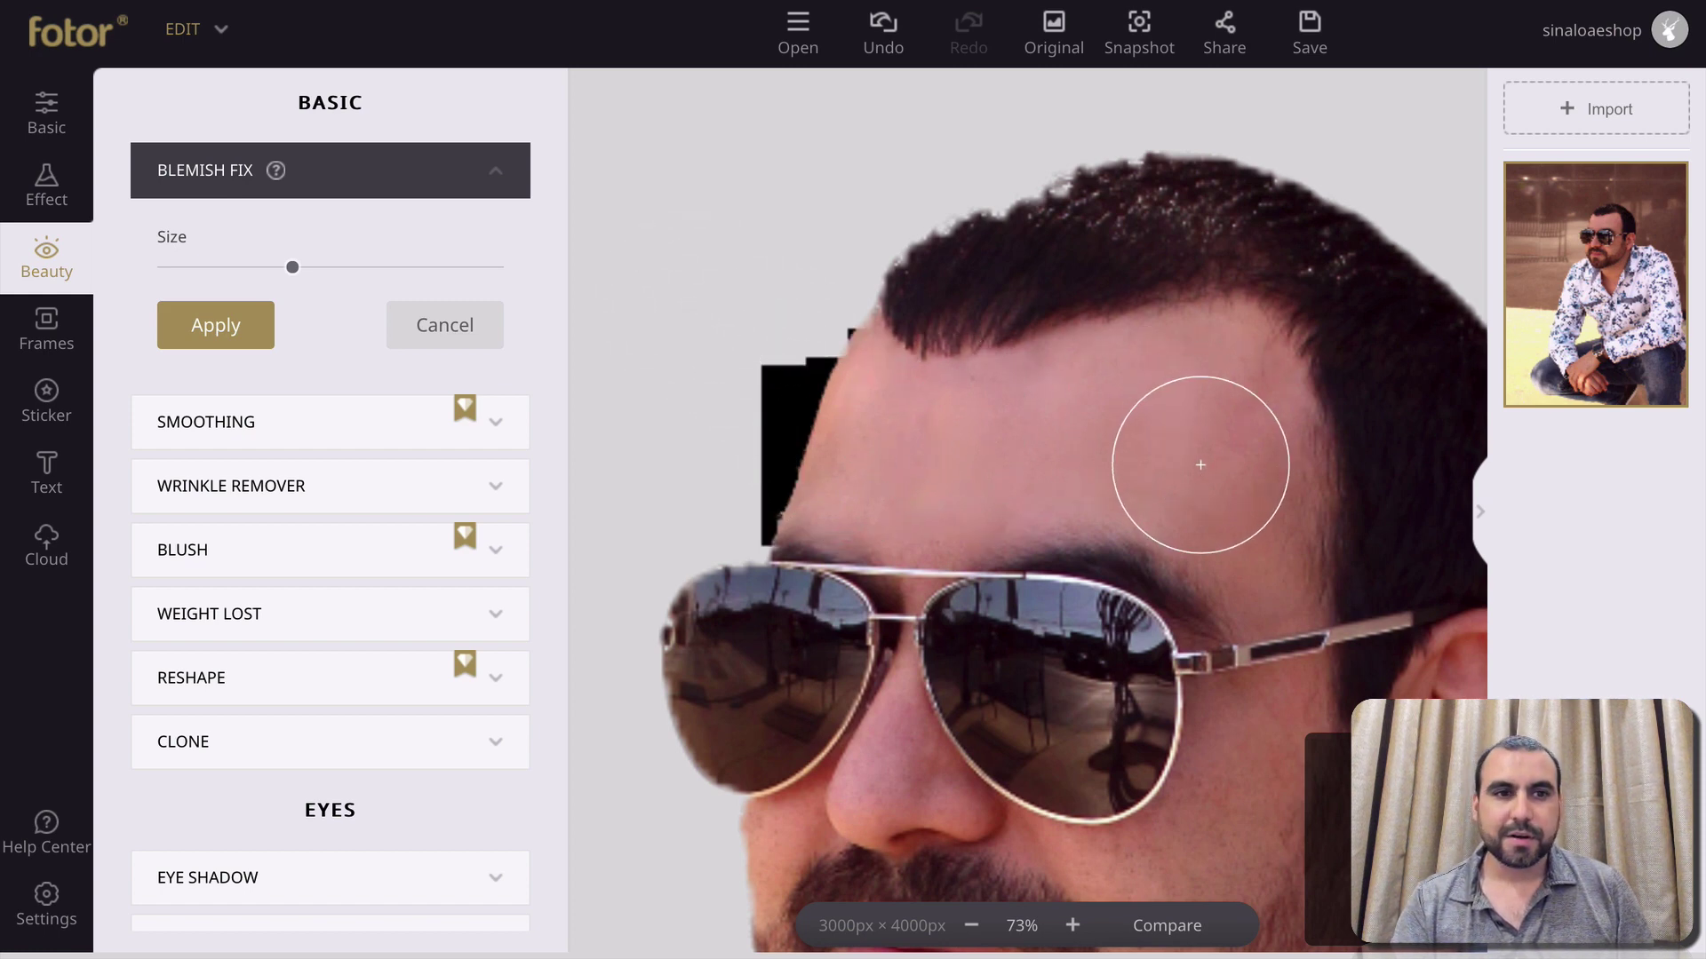
Try out a larger and a smaller Blemish Fix brush size, and discard the retouching in favor of the Smoothing tool
drag(292, 271, 443, 267)
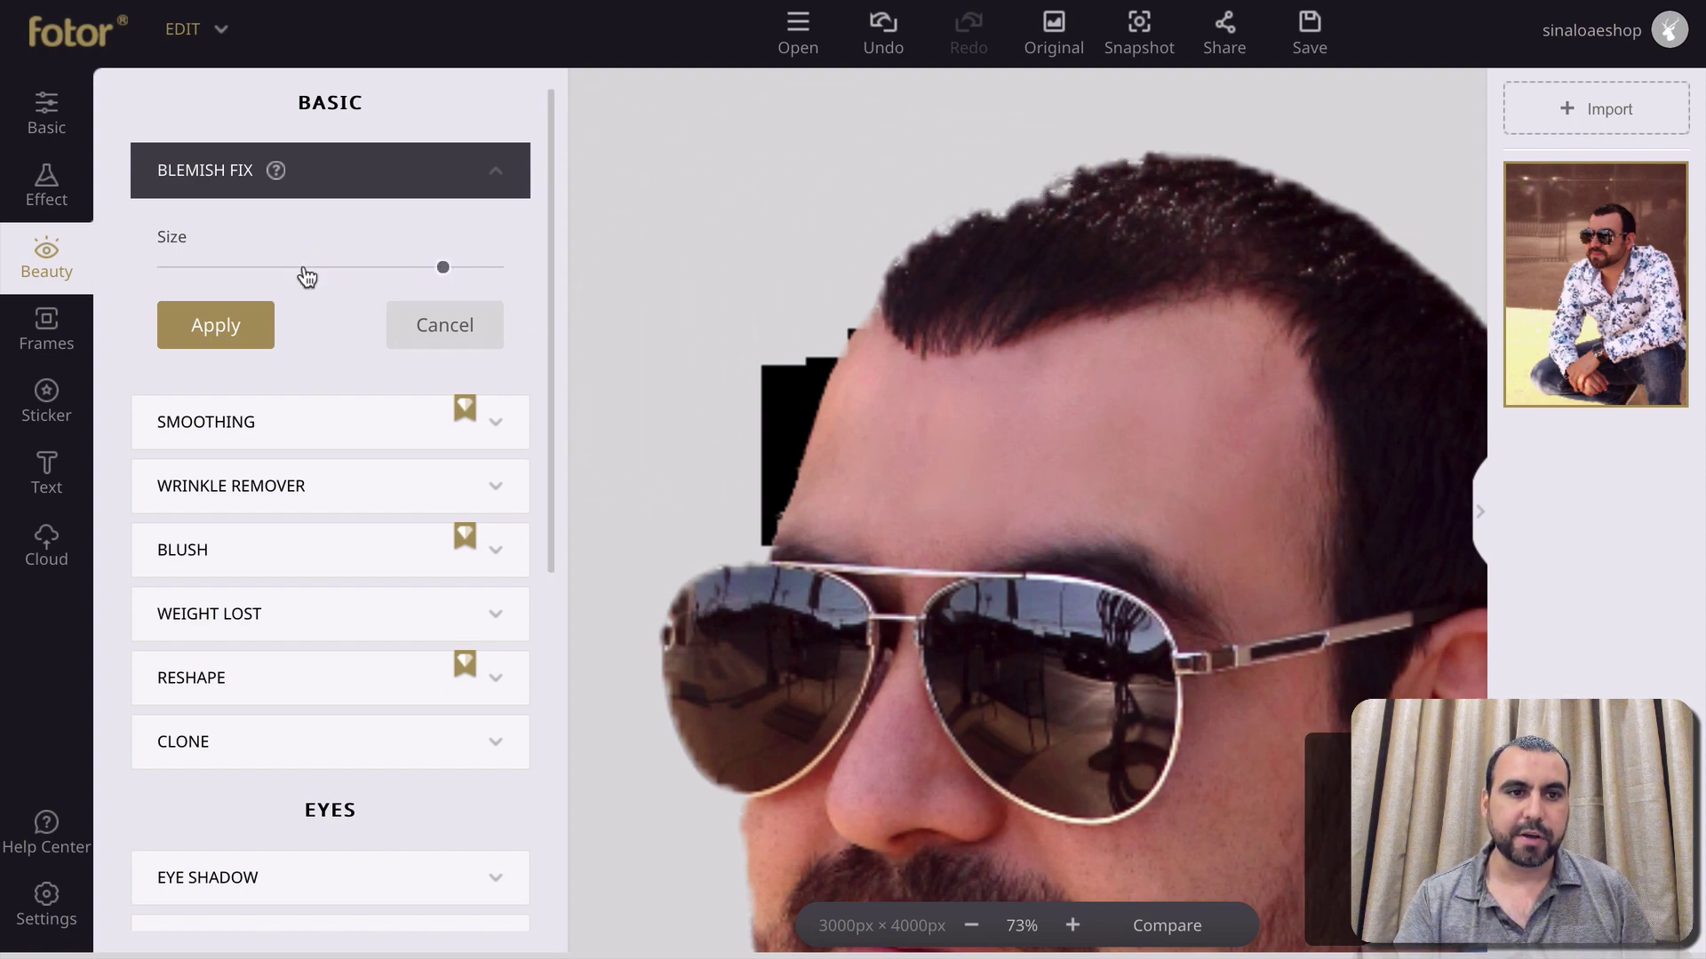
drag(305, 271, 207, 267)
click(353, 429)
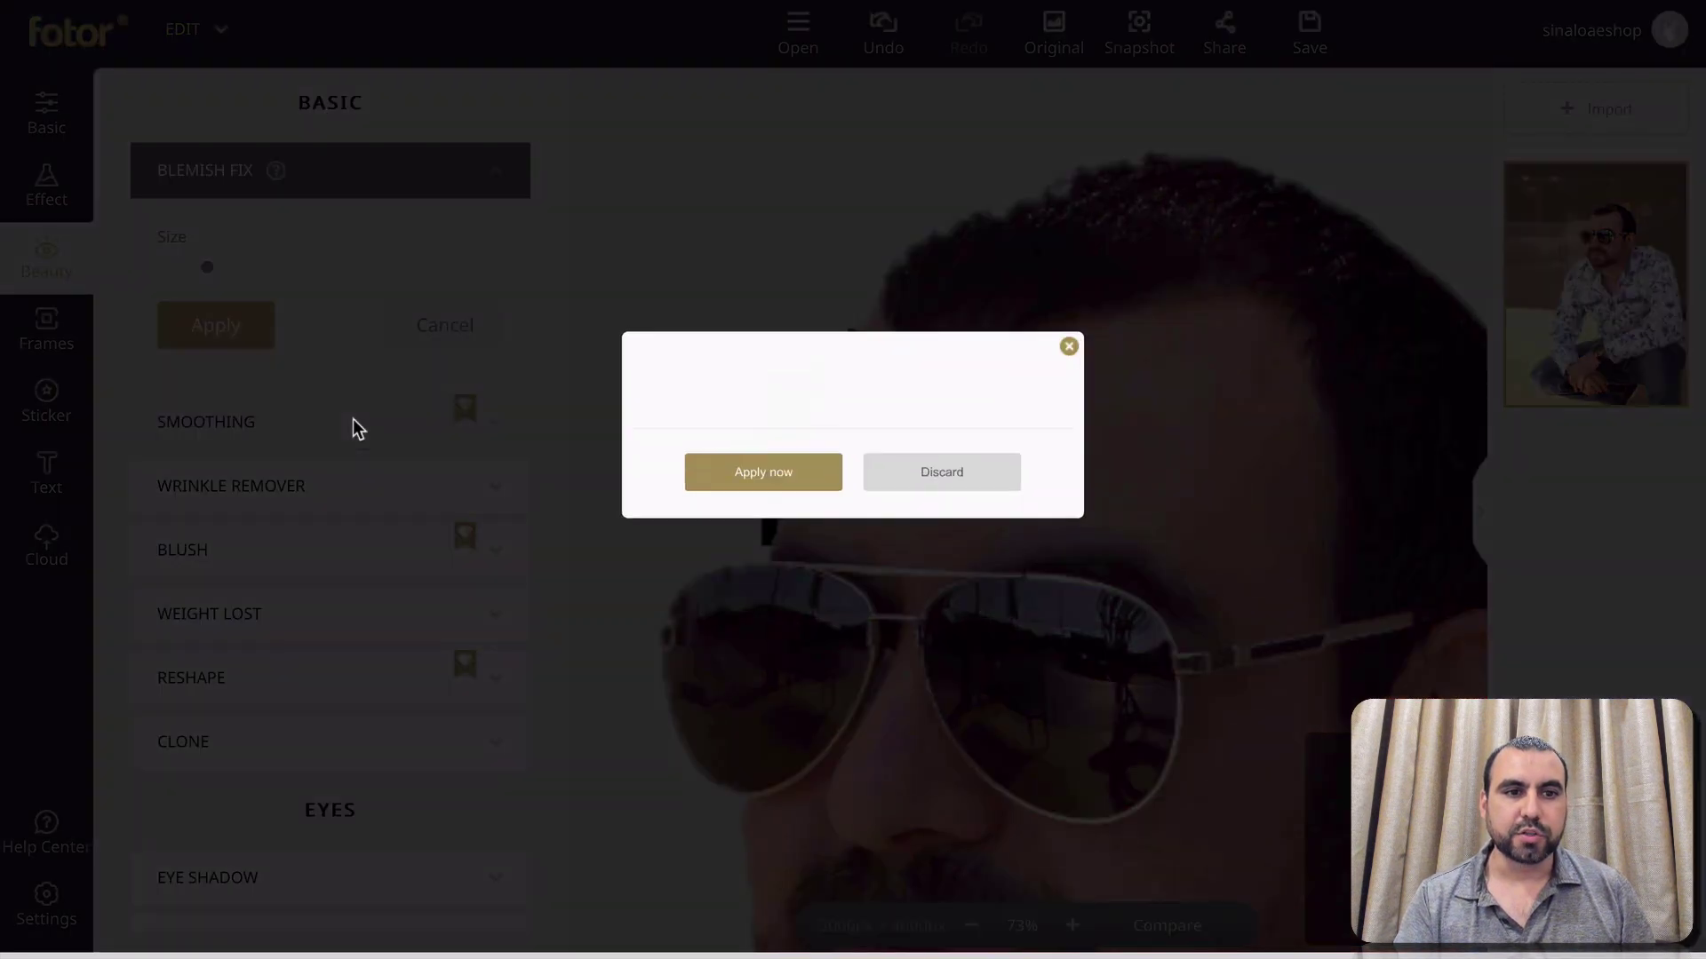
click(944, 497)
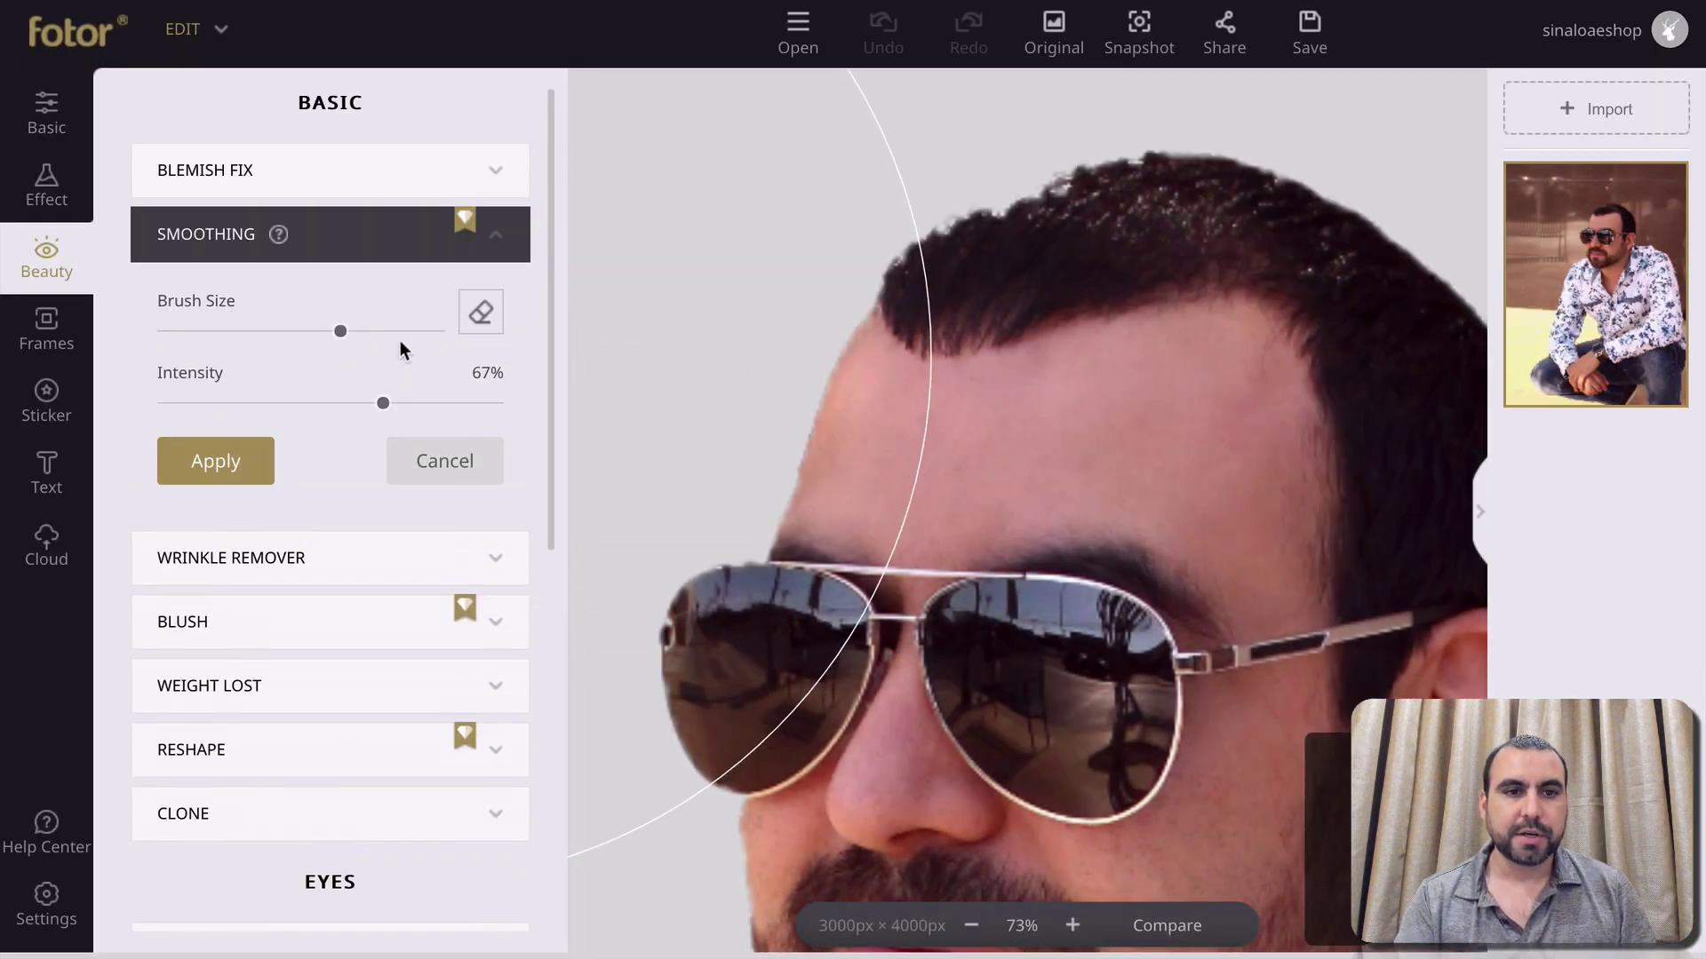
Try Smoothing on the man's forehead and face with a small brush at 67% intensity, and cancel it
click(212, 333)
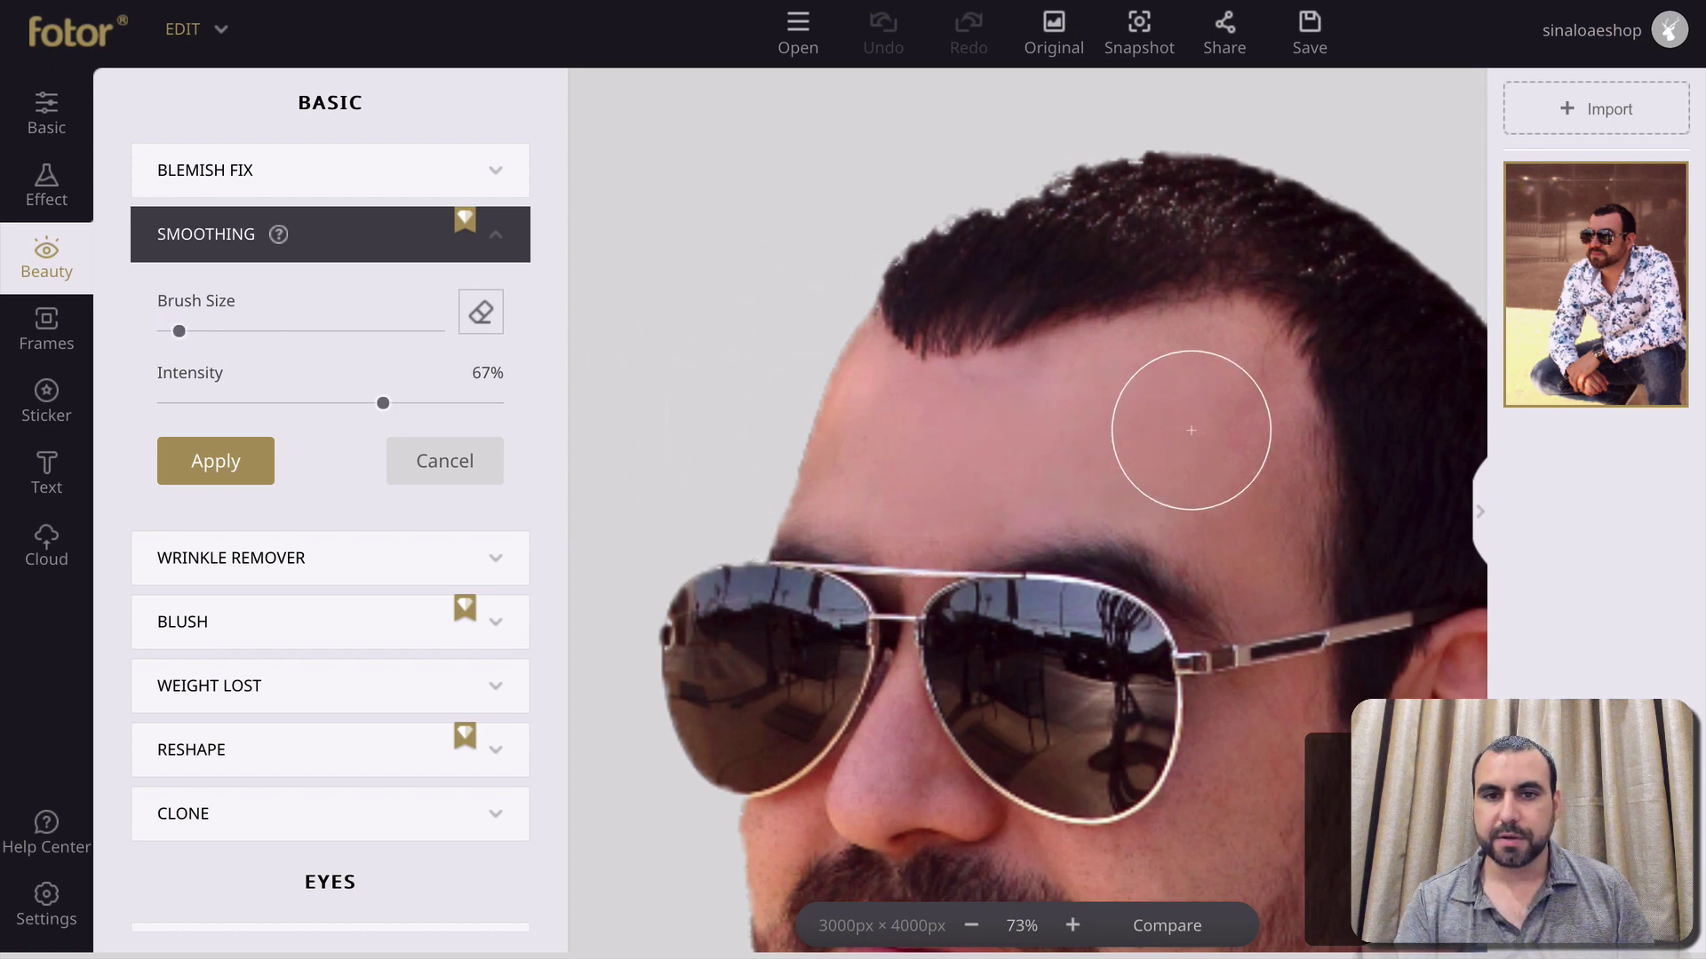
mouse_move(1191, 430)
mouse_down()
mouse_move(862, 415)
mouse_move(838, 452)
mouse_move(1205, 441)
mouse_move(910, 412)
mouse_move(813, 438)
mouse_move(1074, 463)
mouse_move(1250, 507)
mouse_move(1223, 687)
mouse_move(1256, 704)
mouse_up()
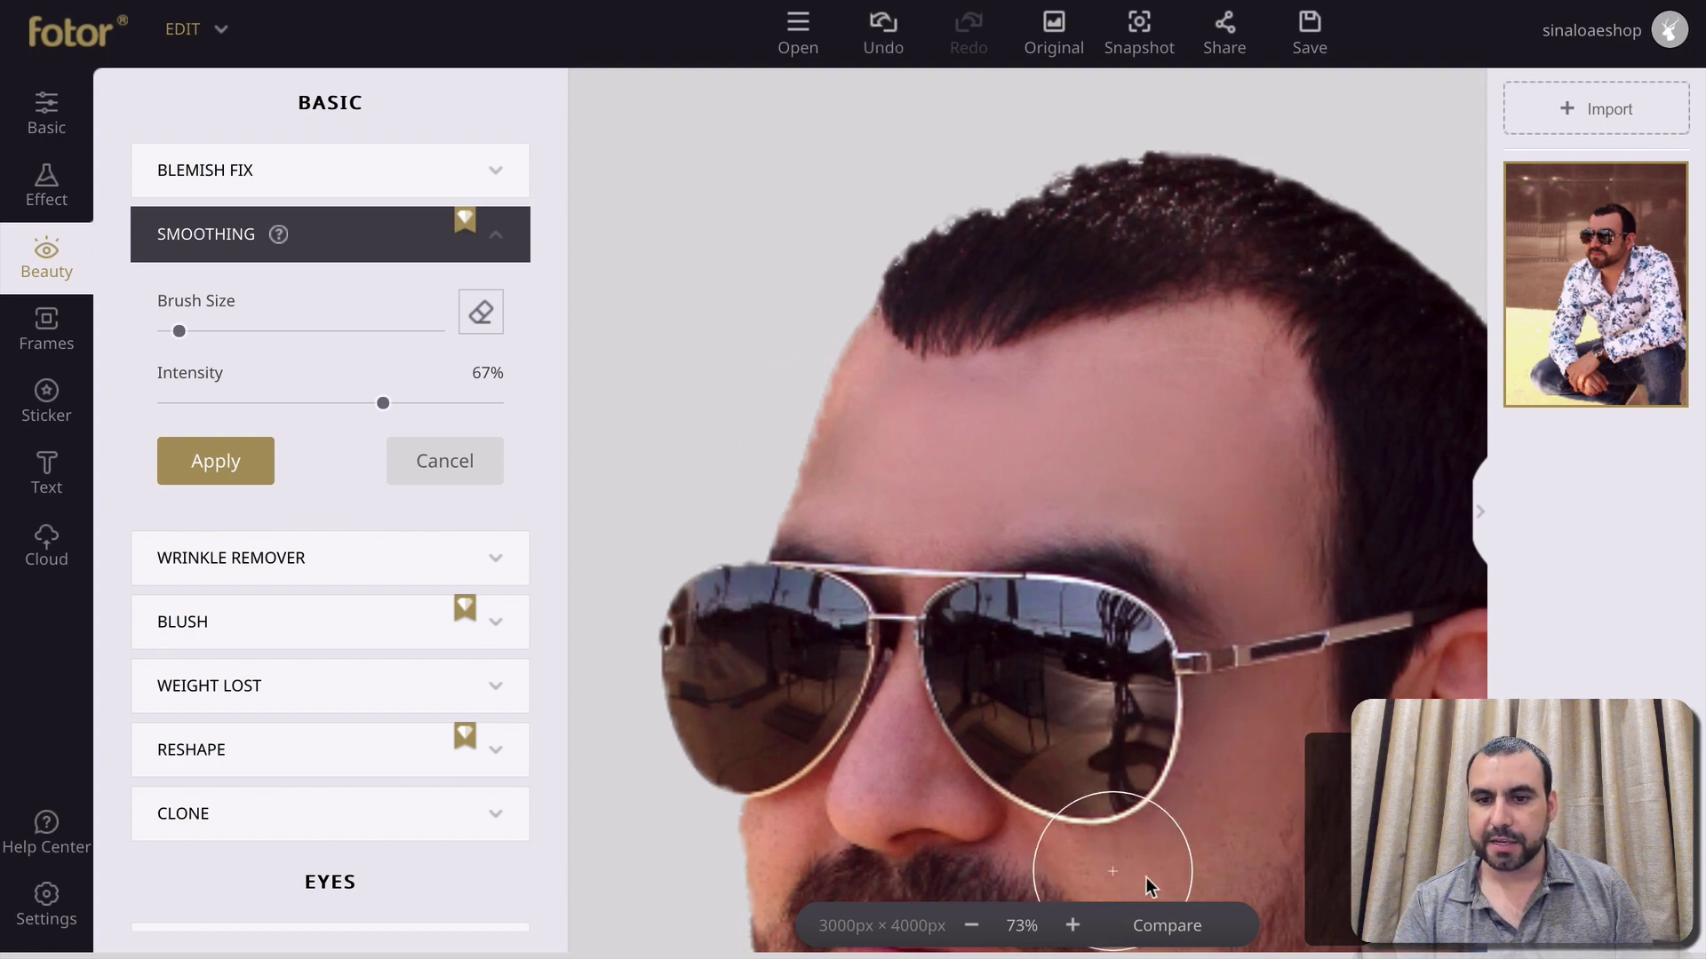
scroll(1213, 718, down, 5)
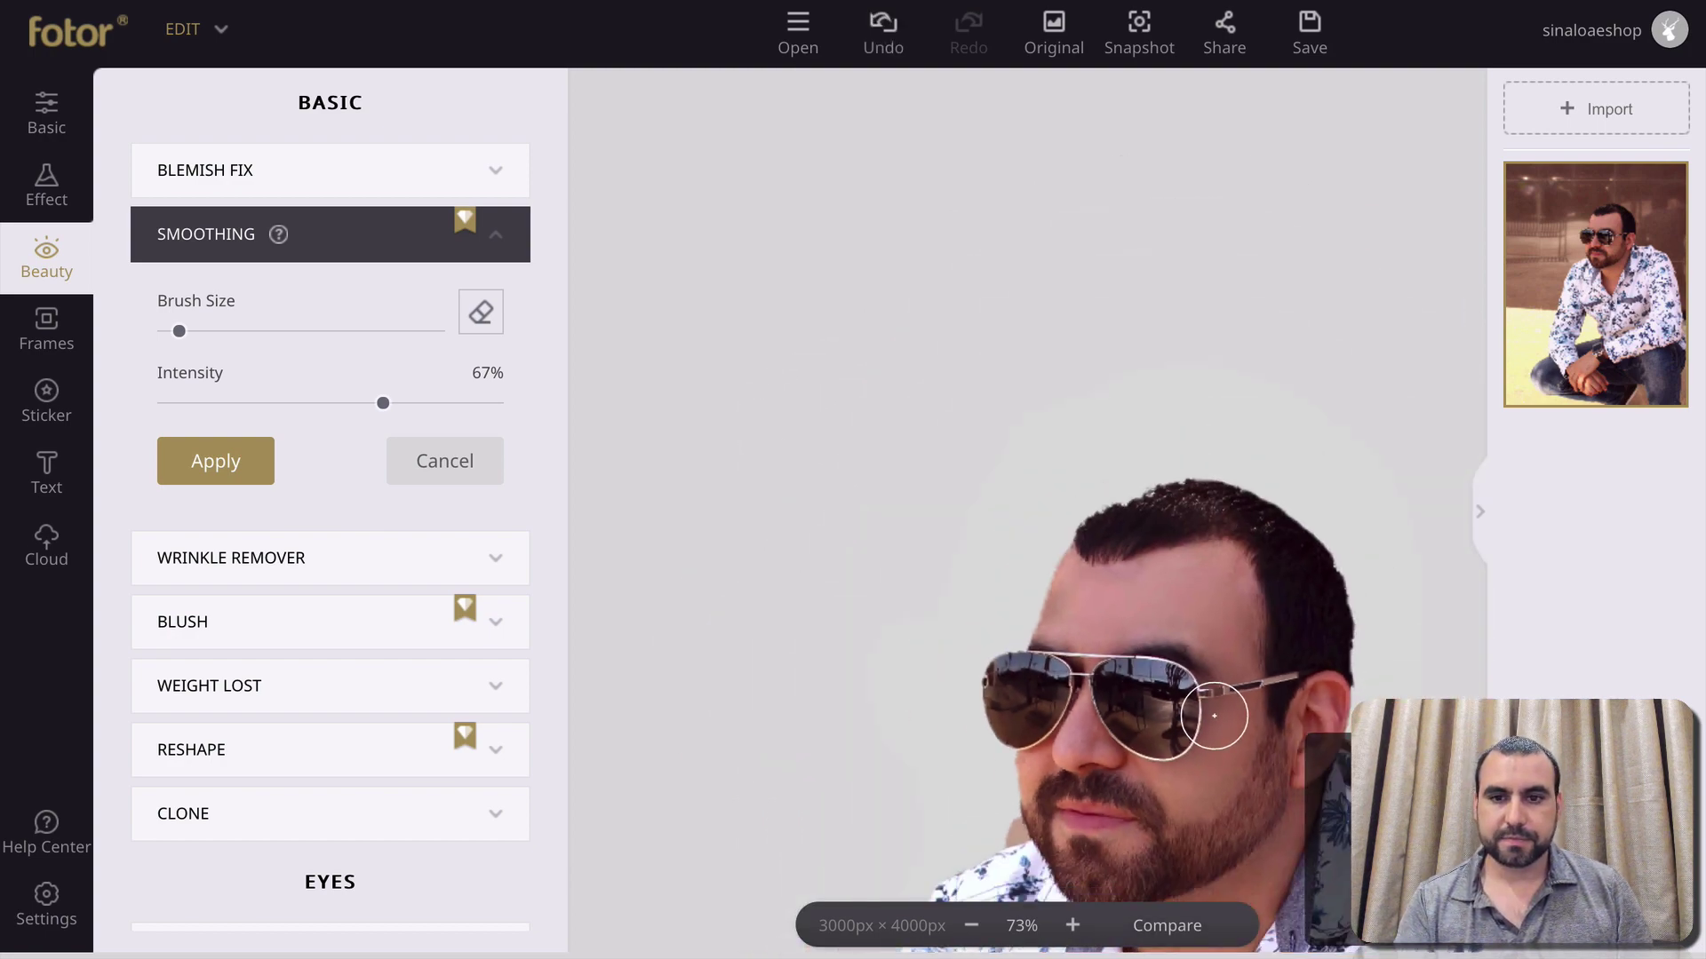
scroll(1213, 715, up, 5)
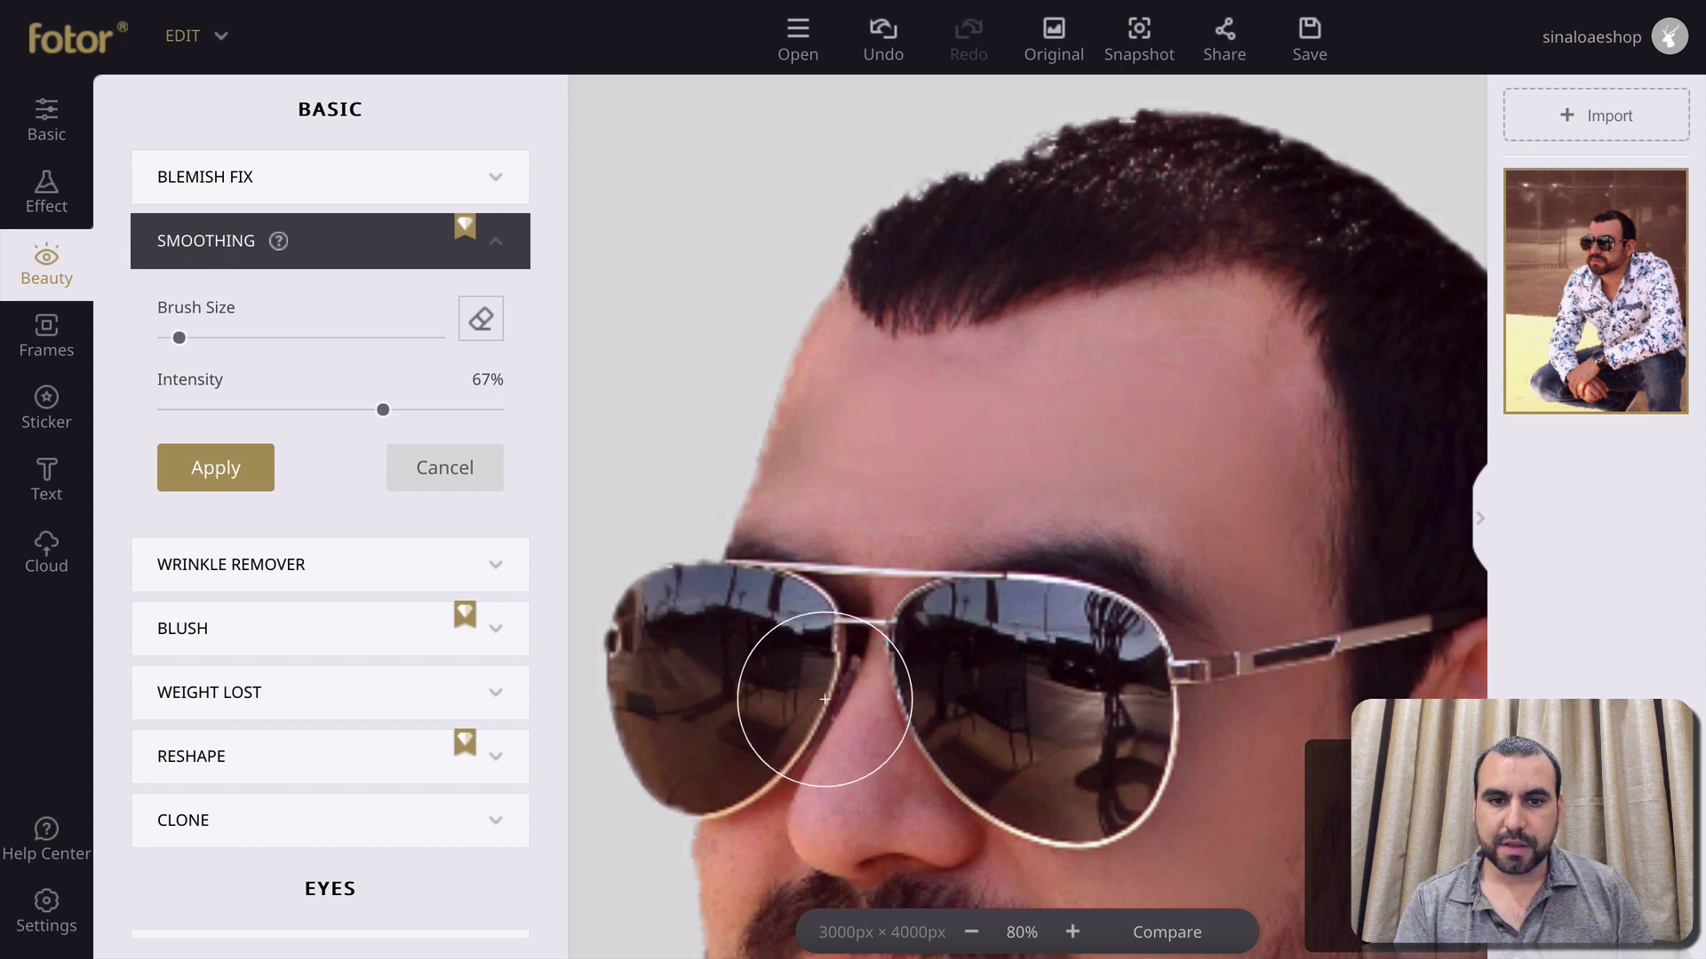
click(418, 466)
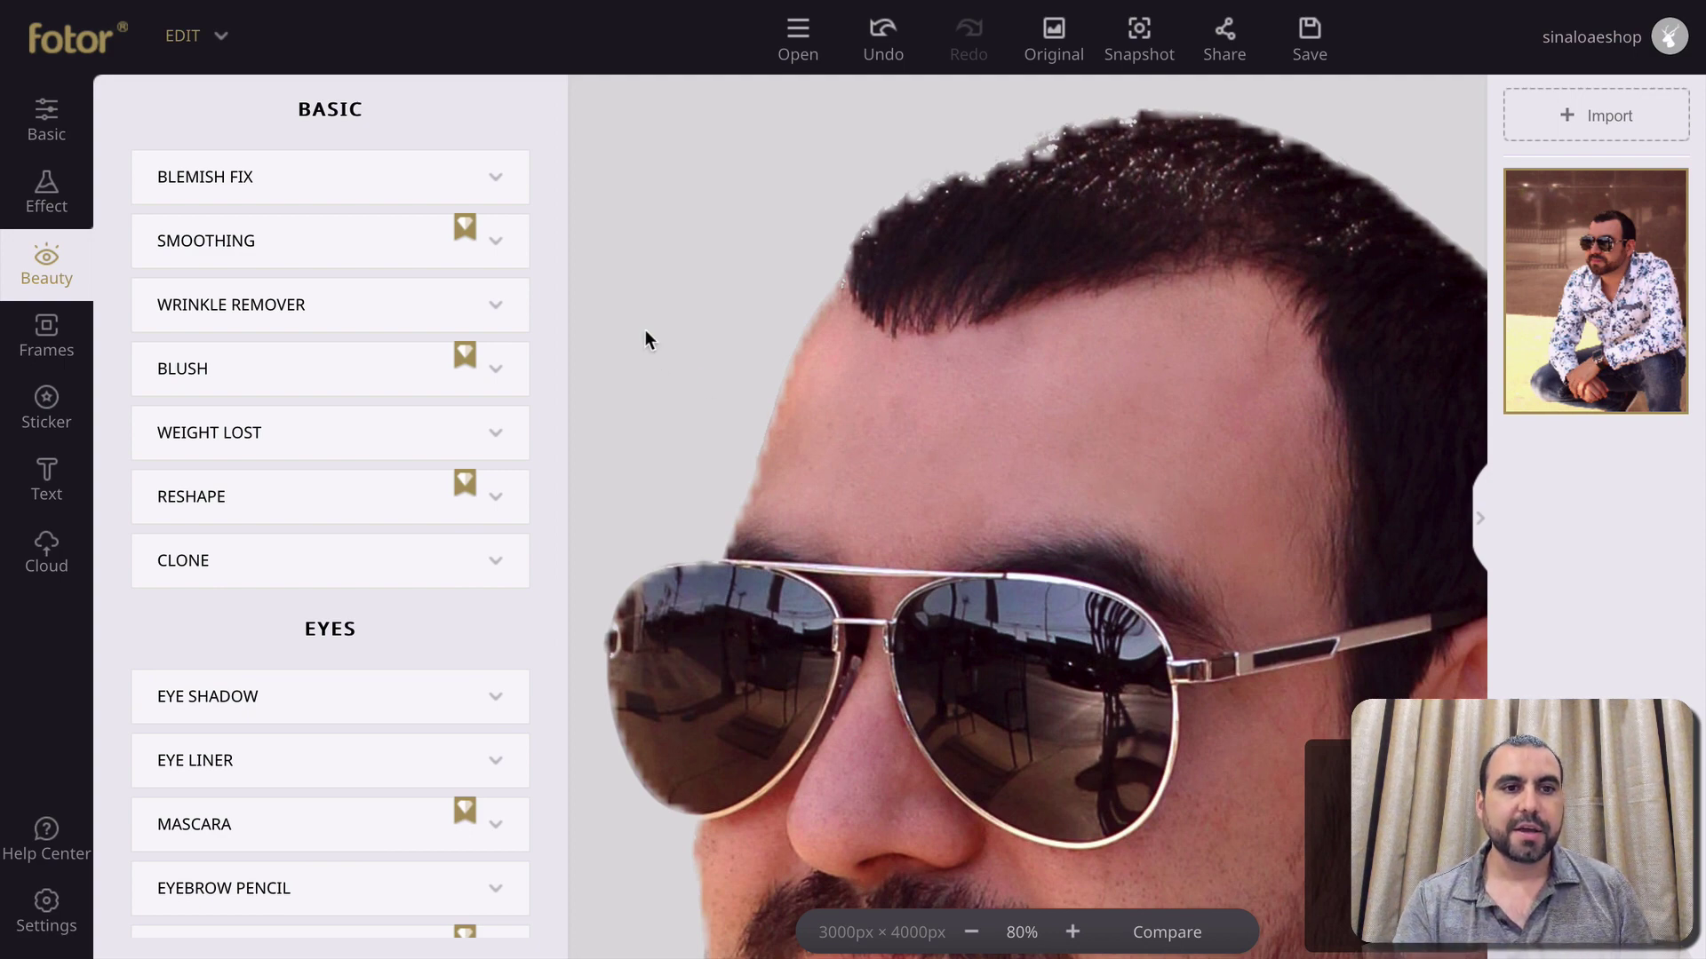
Try the bright pink Blush on the man's face at 25% intensity, and cancel it
click(303, 380)
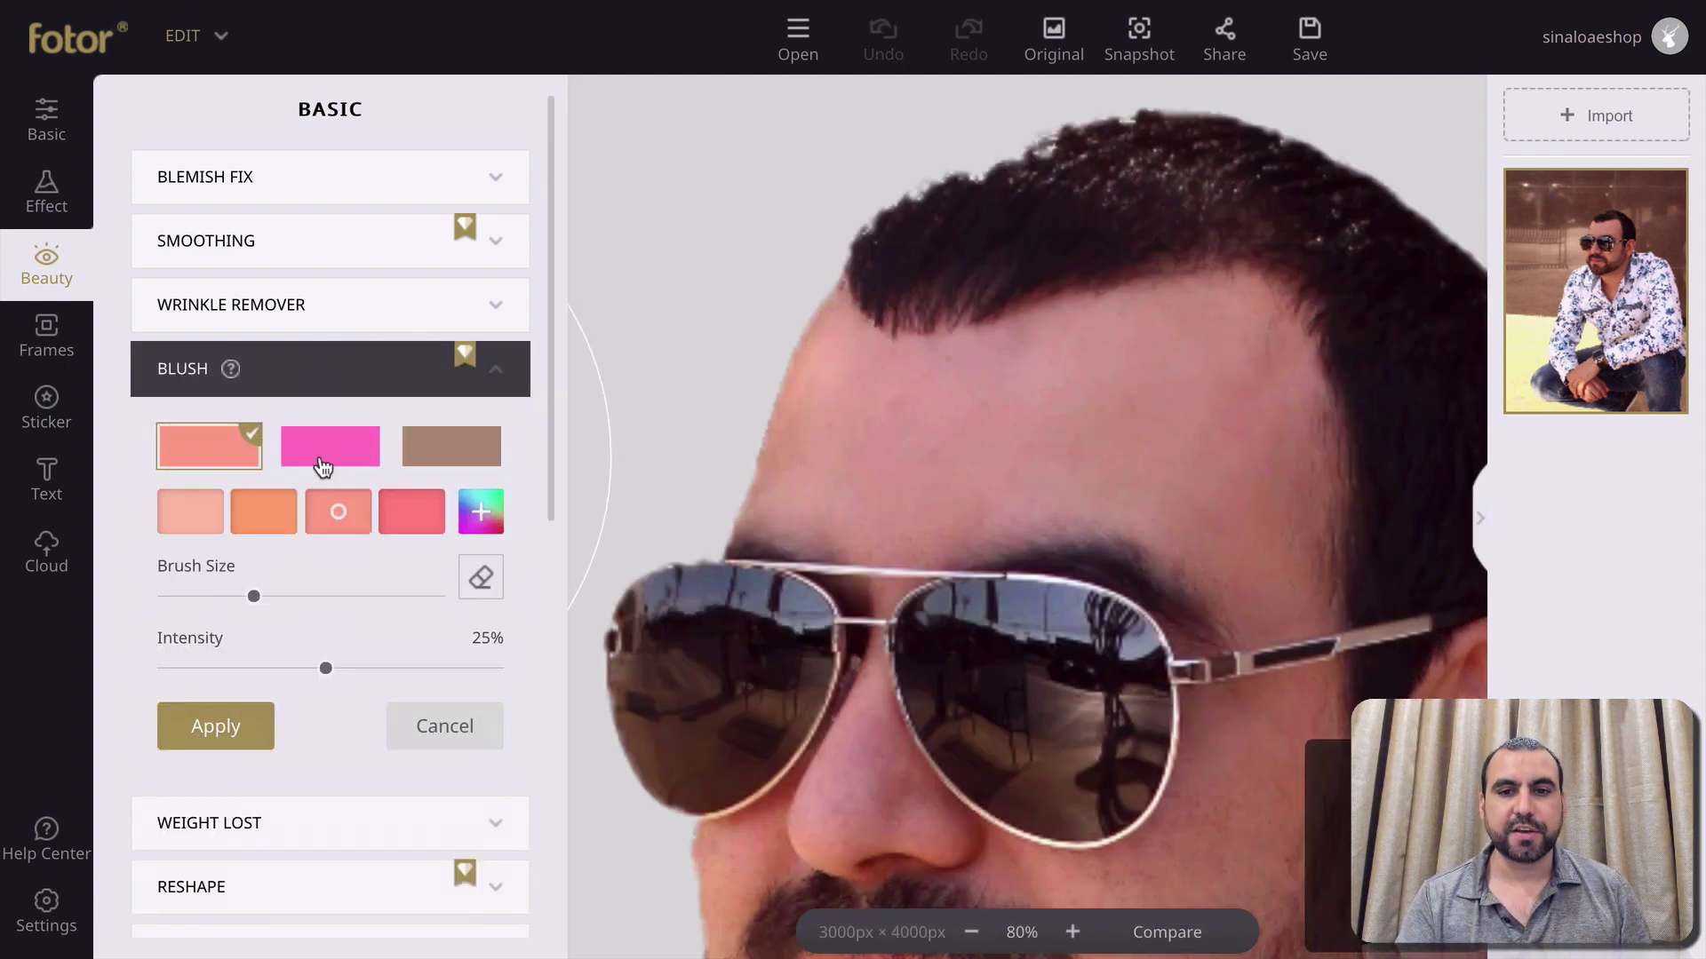
click(322, 467)
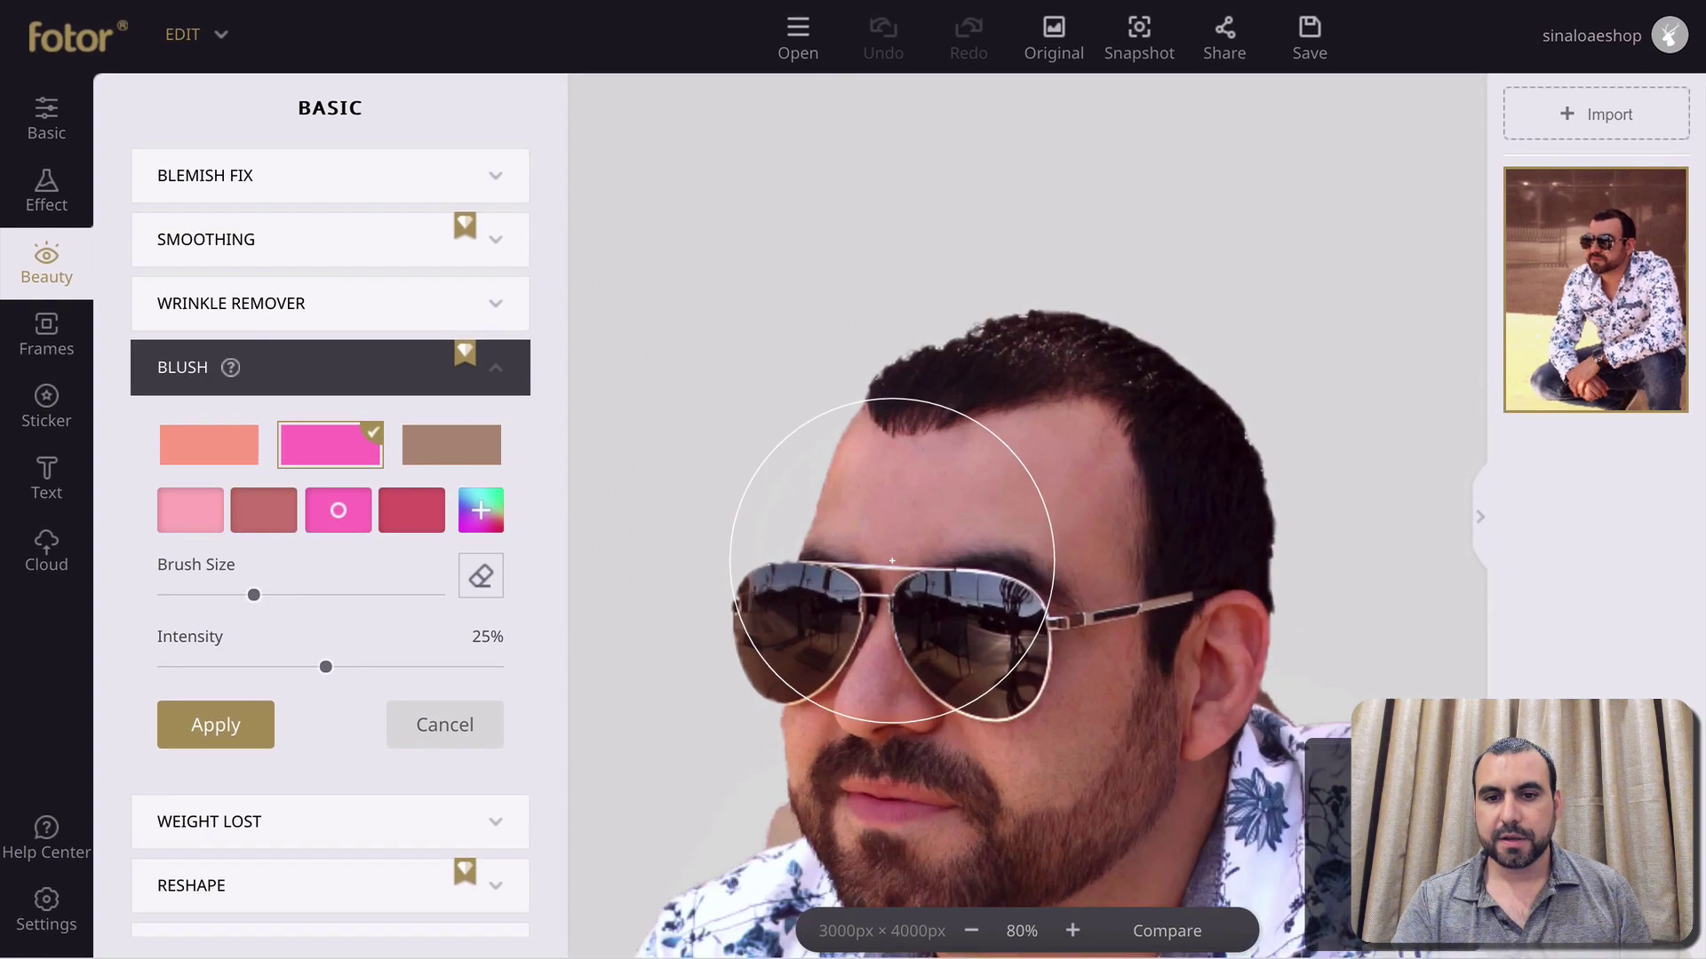
mouse_move(892, 560)
mouse_down()
mouse_move(1047, 685)
mouse_move(1085, 786)
mouse_up()
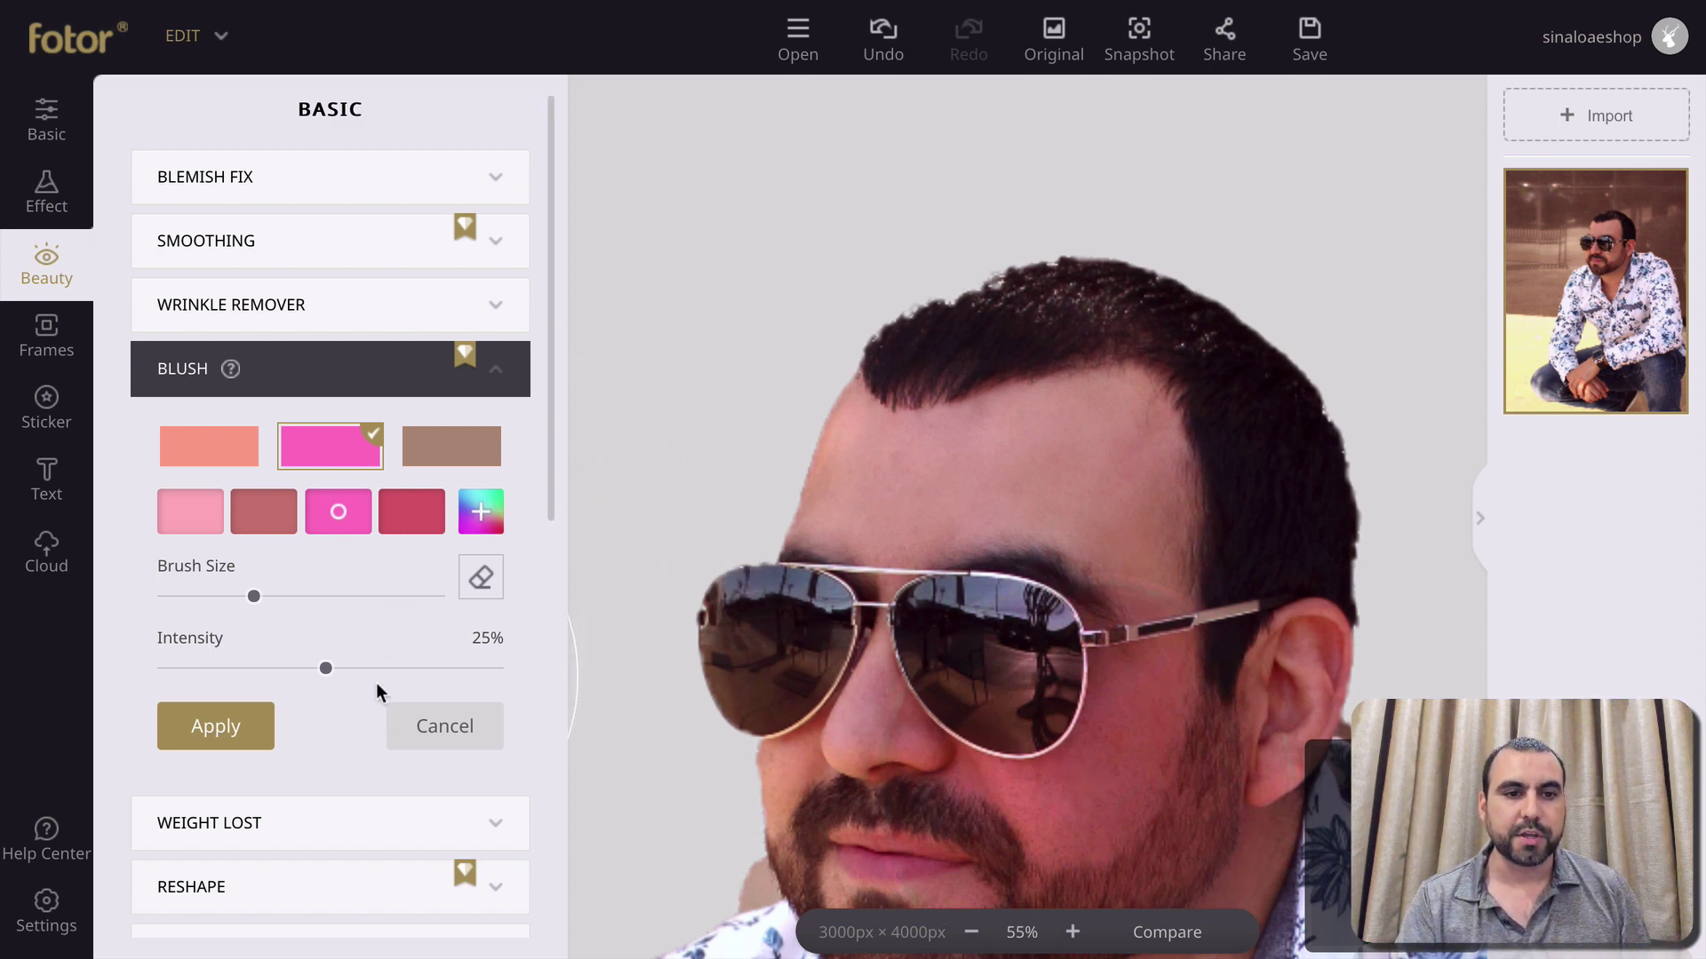
click(438, 722)
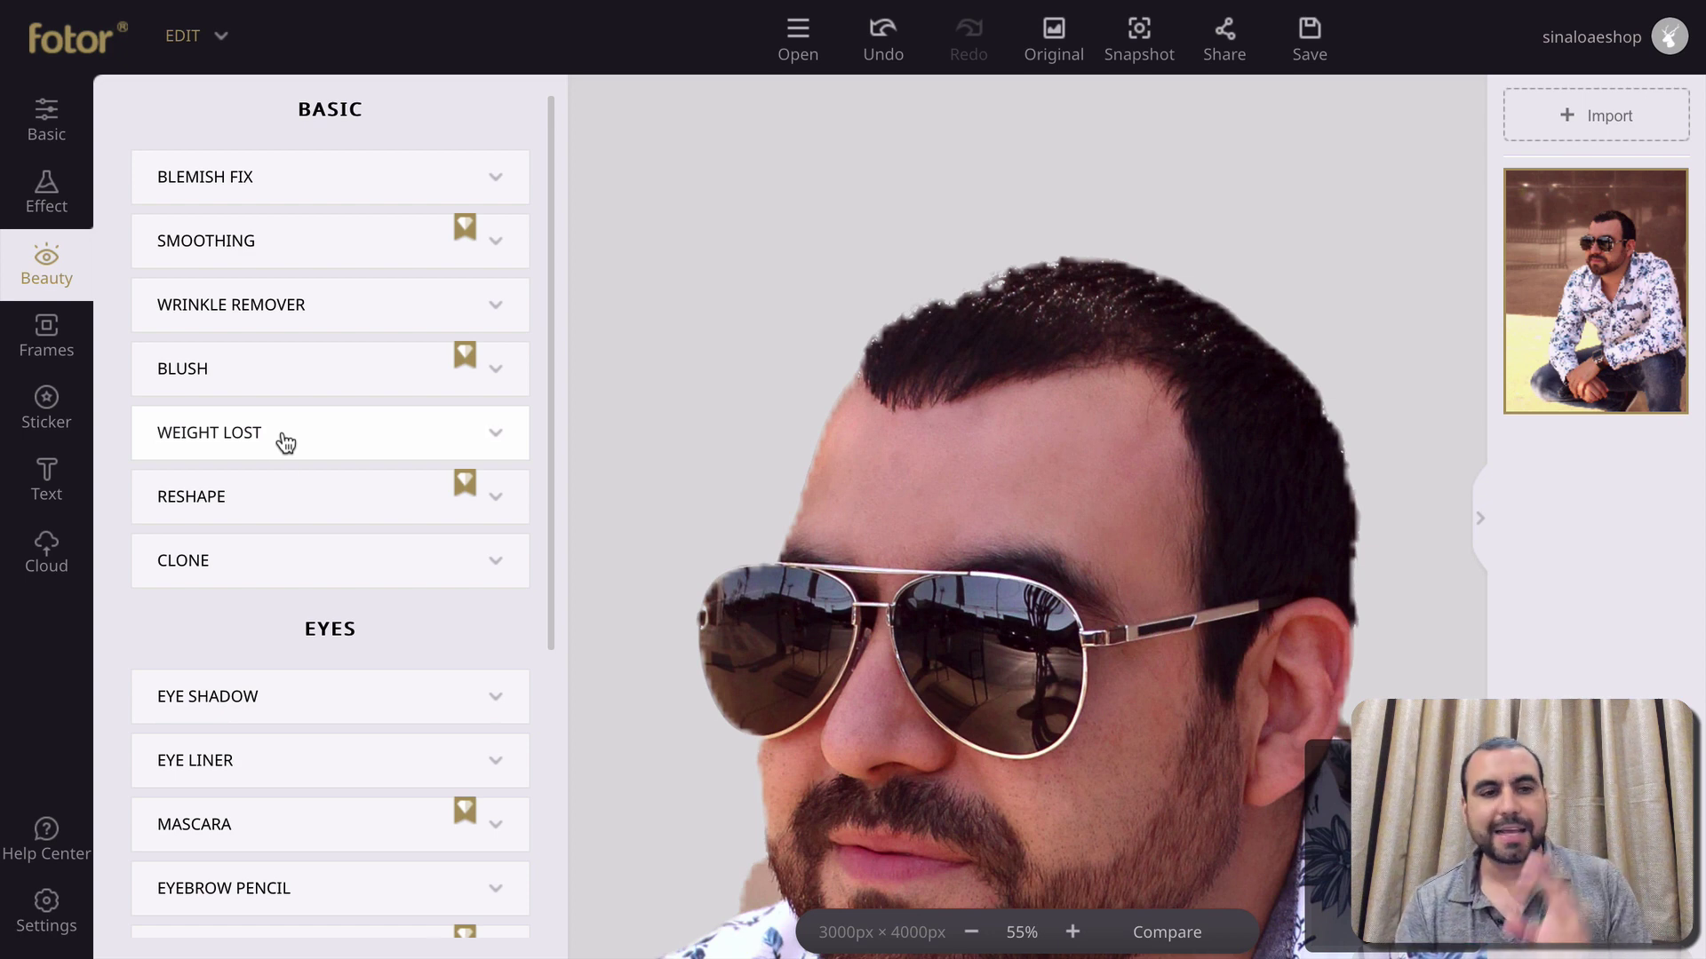
Look at the Reshape and Clone settings and the list of eye and mouth beauty tools
click(270, 499)
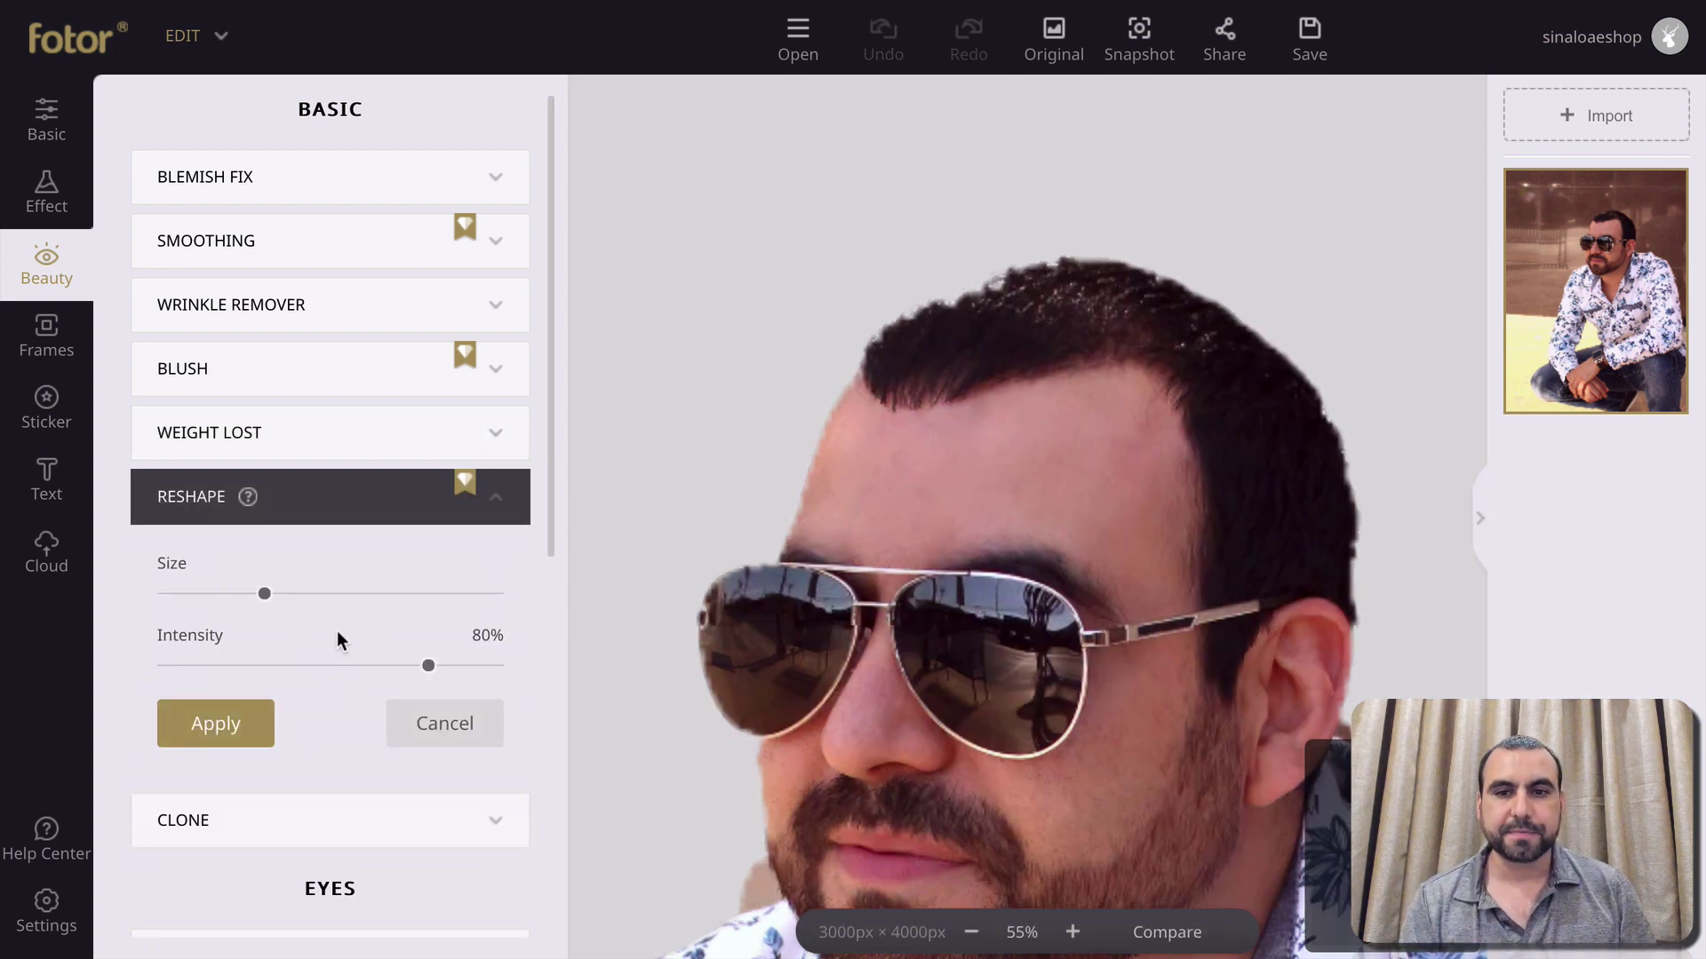
click(258, 831)
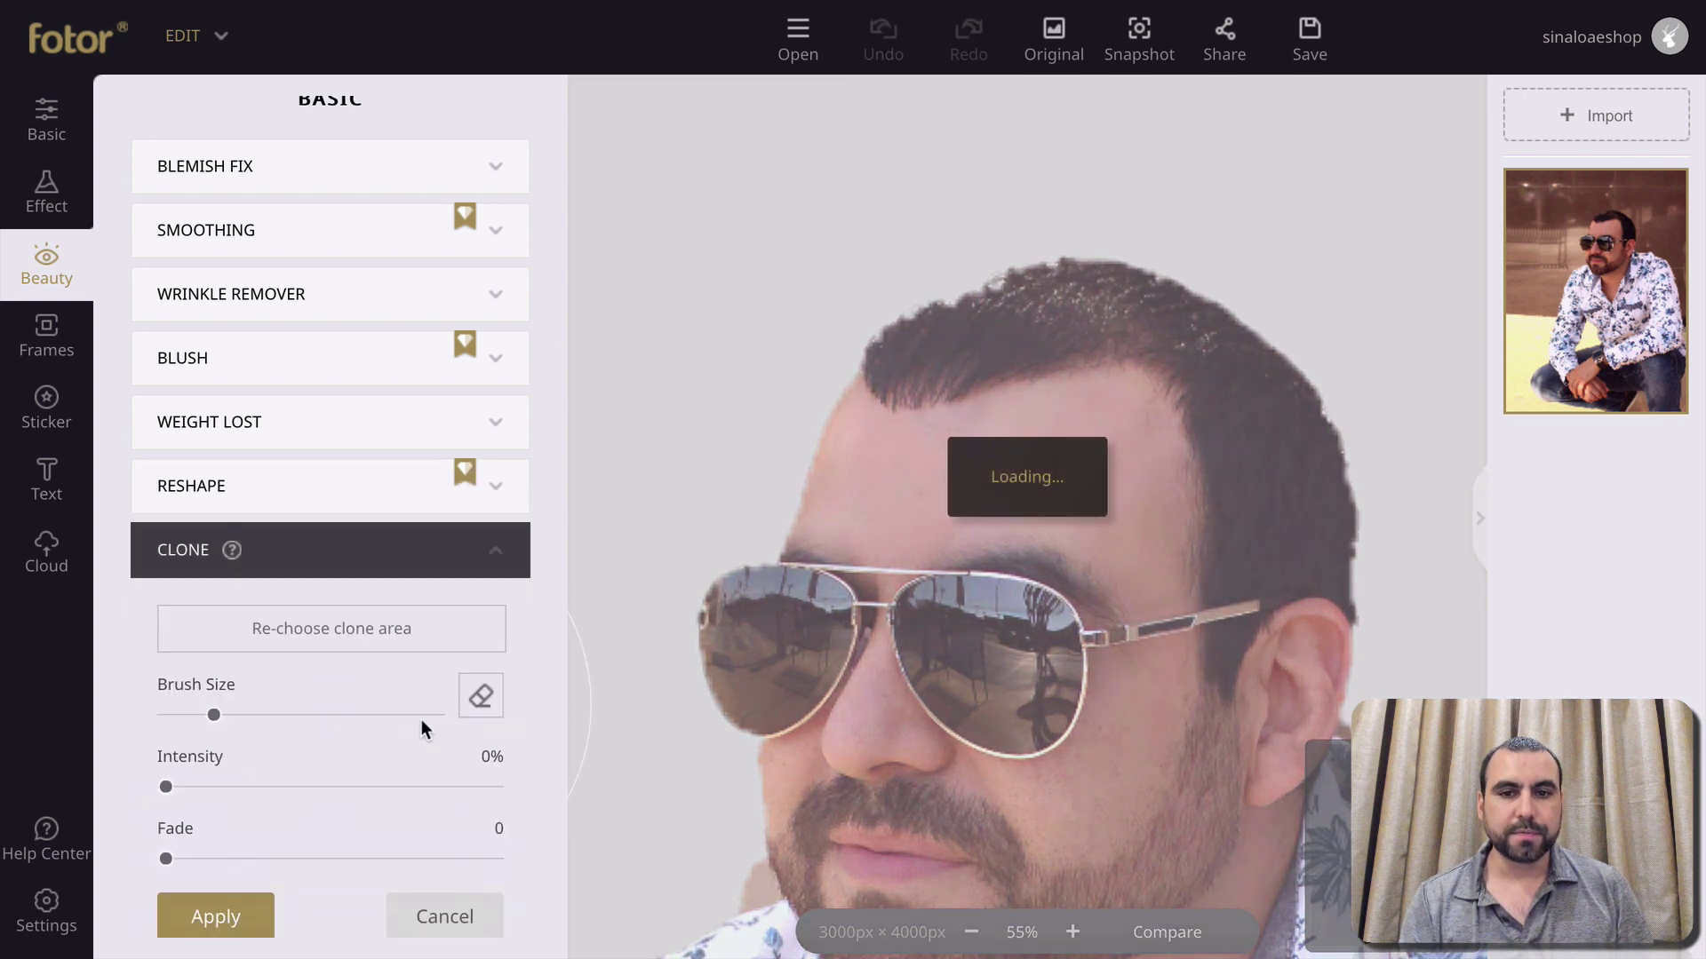
scroll(445, 758, down, 3)
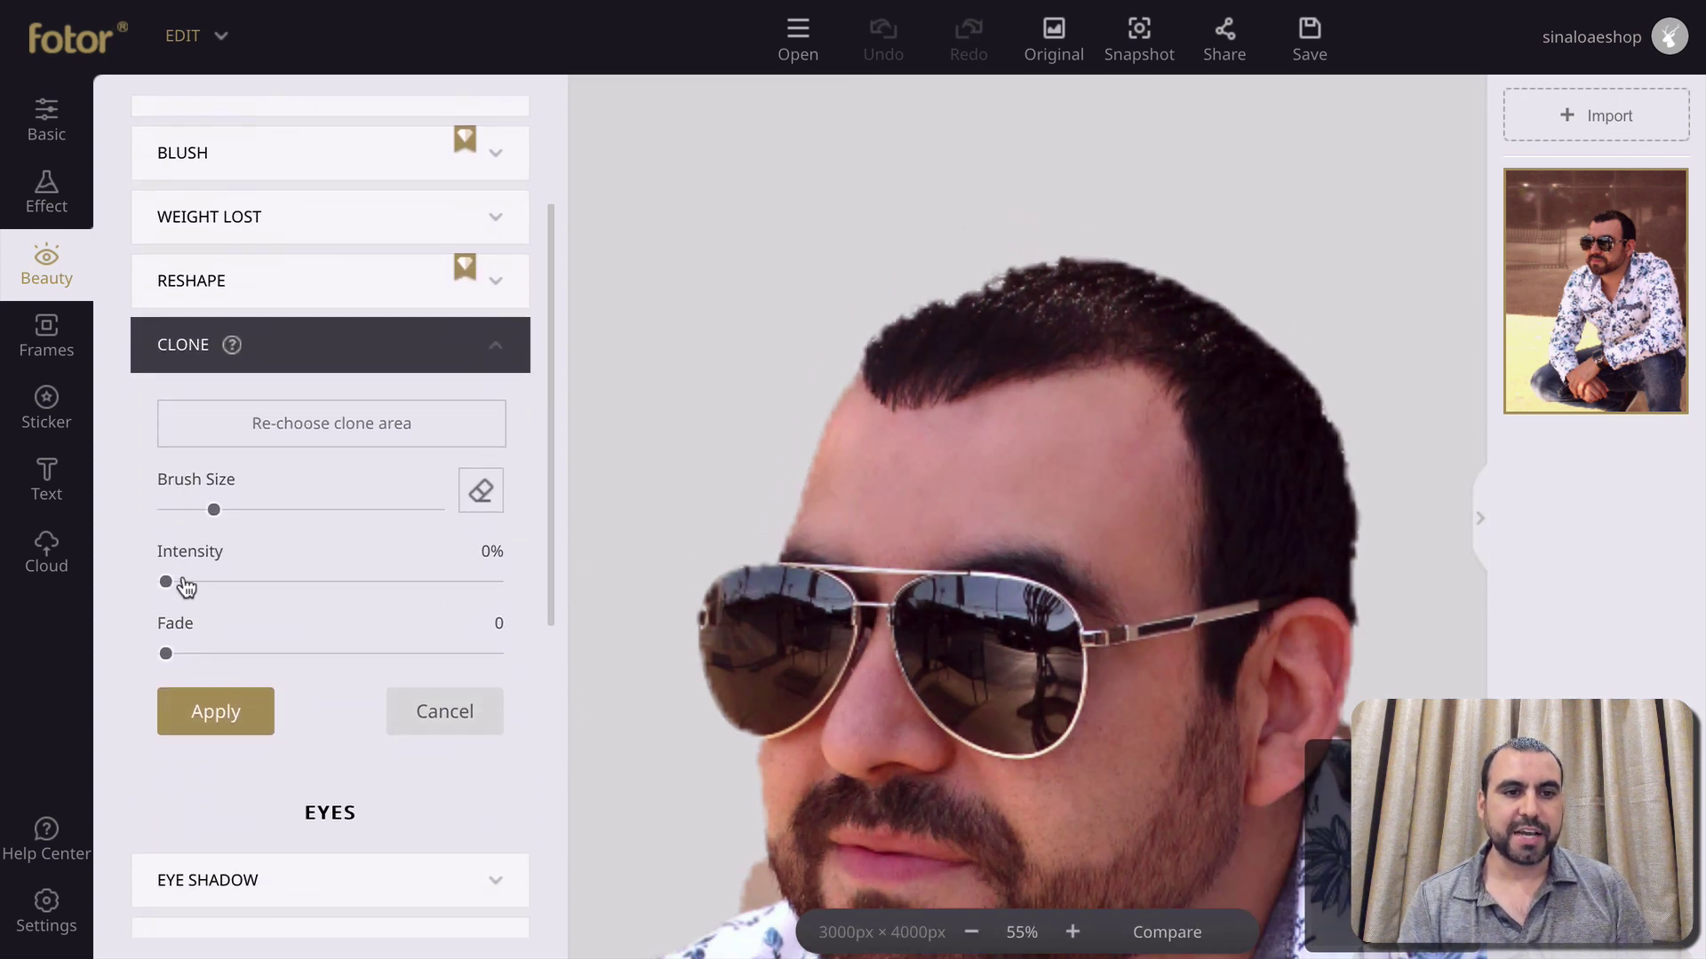
scroll(440, 429, down, 1)
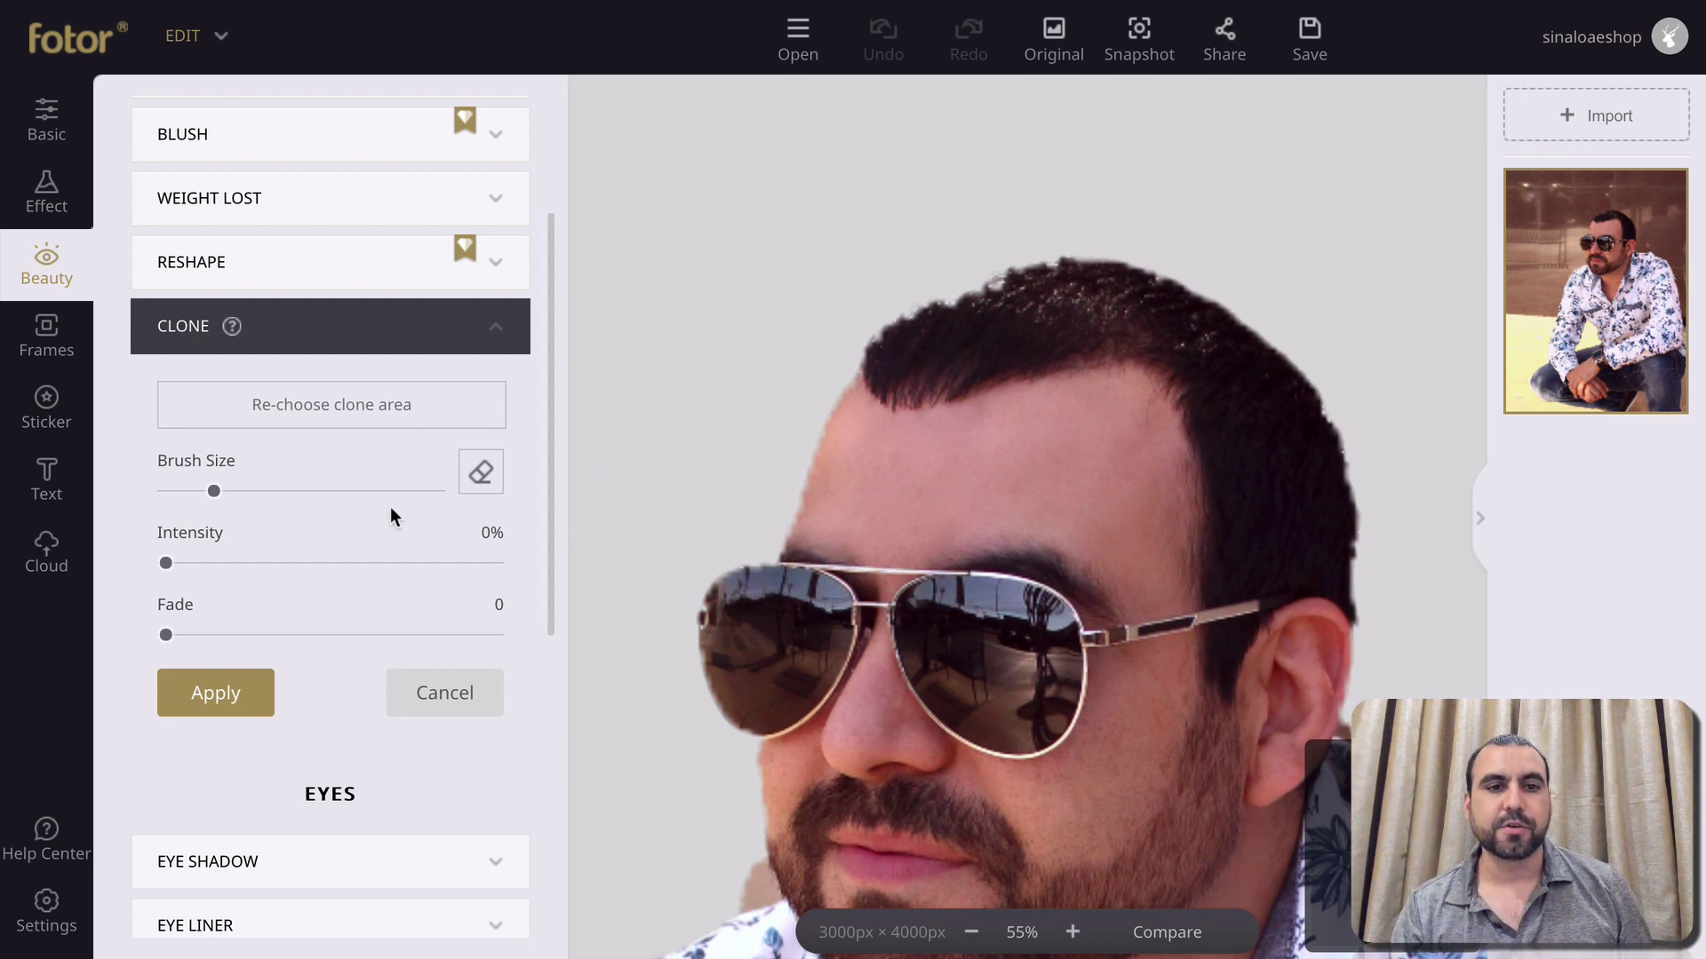
scroll(389, 508, down, 5)
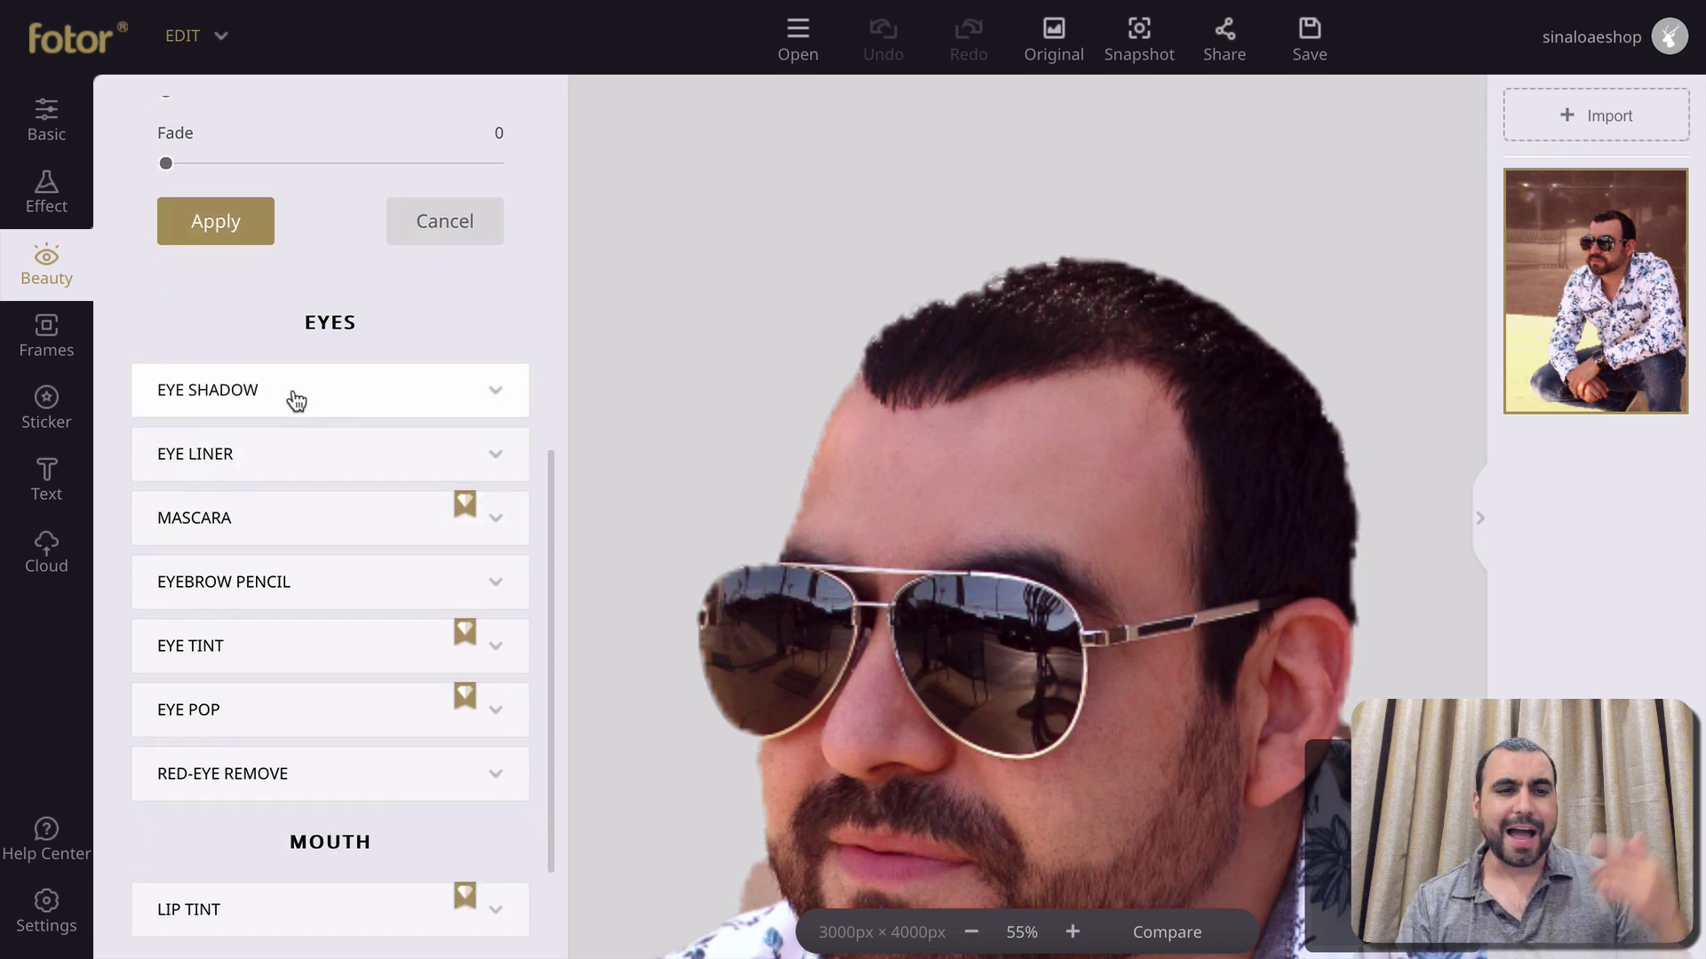
scroll(312, 449, down, 1)
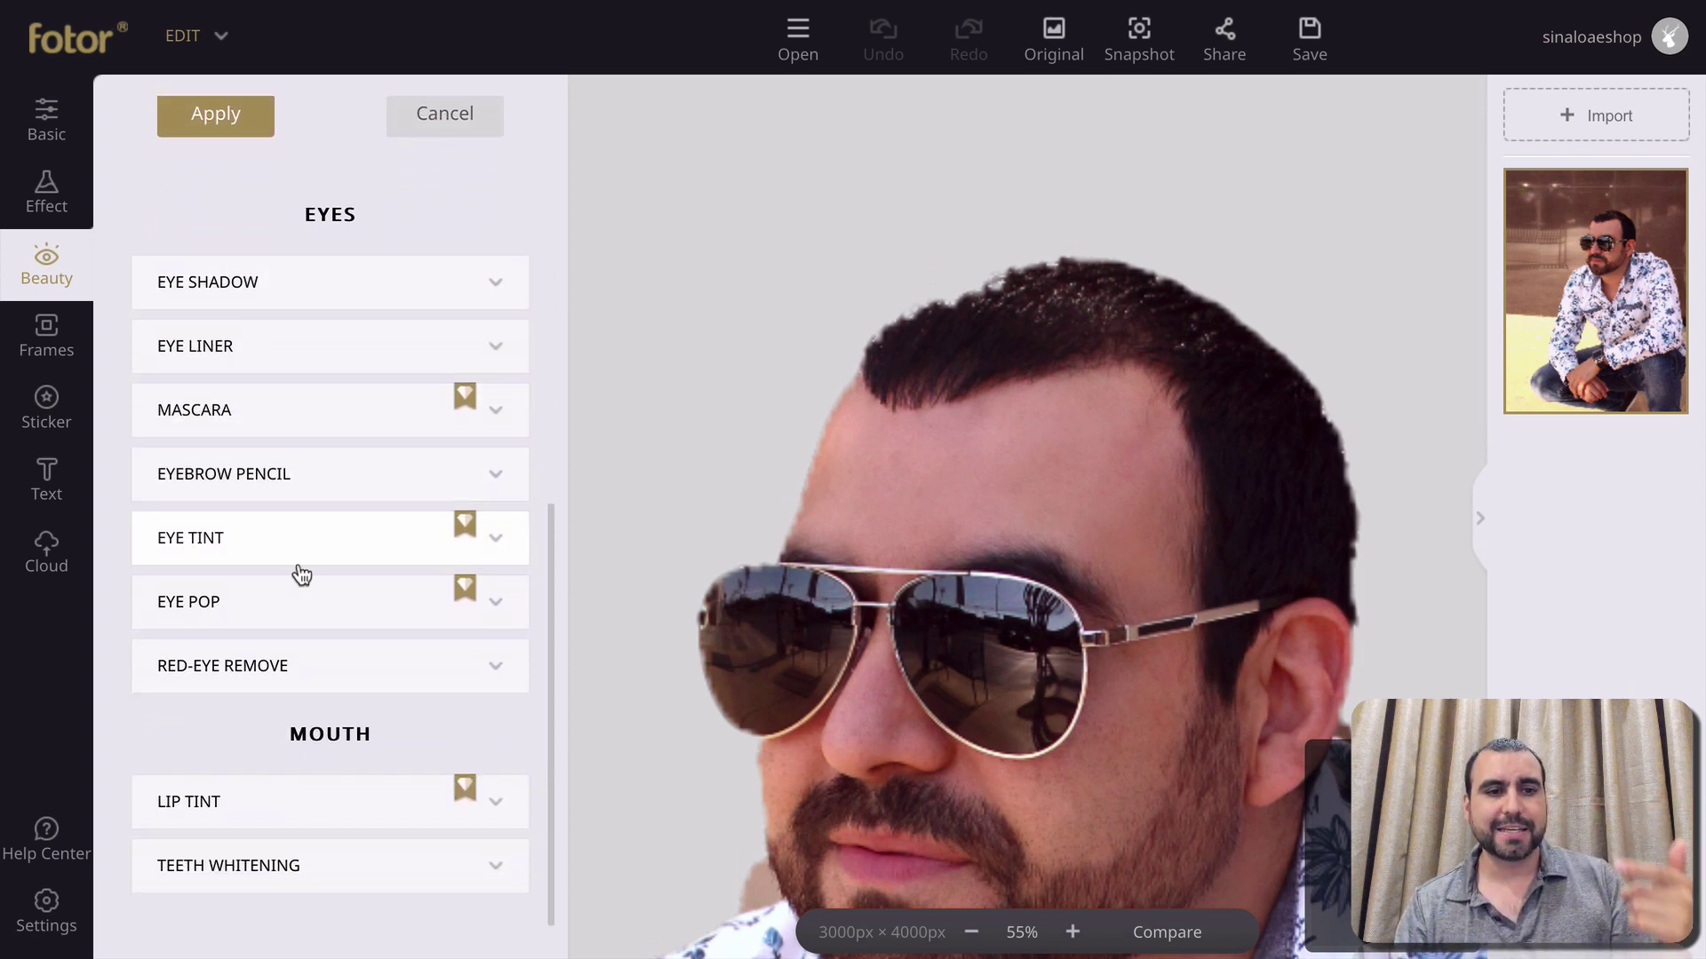
scroll(295, 650, down, 1)
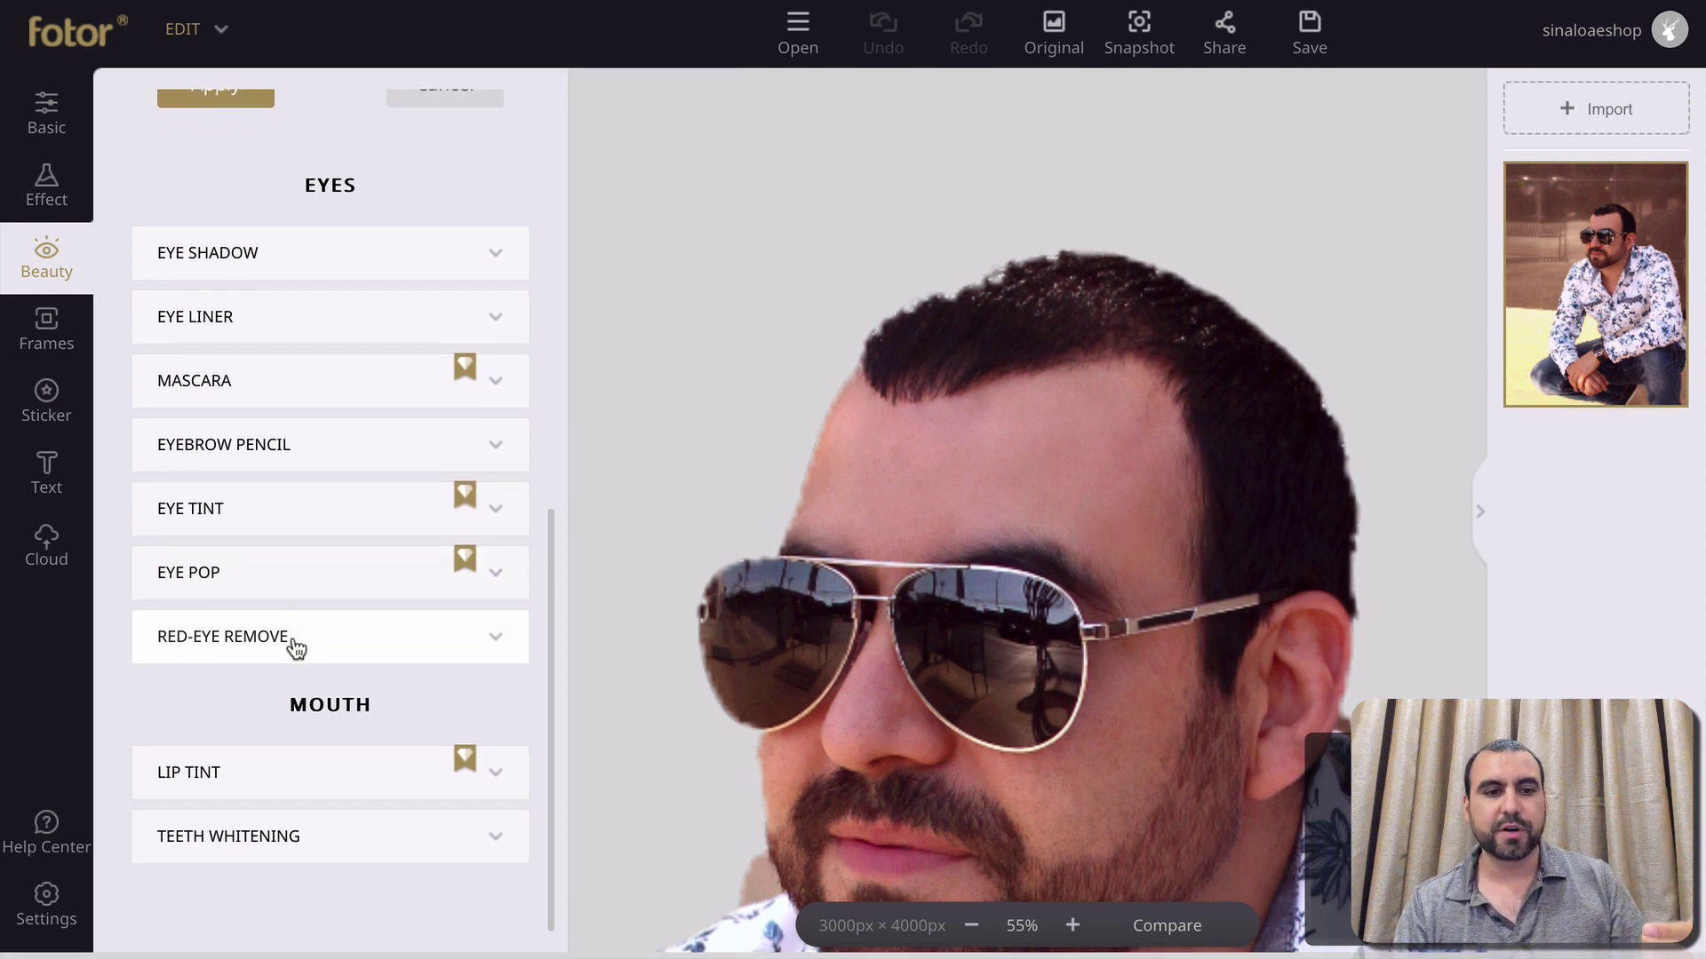
Try the pinkish-red Lip Tint on the man's lips and set its intensity to 14%
click(310, 786)
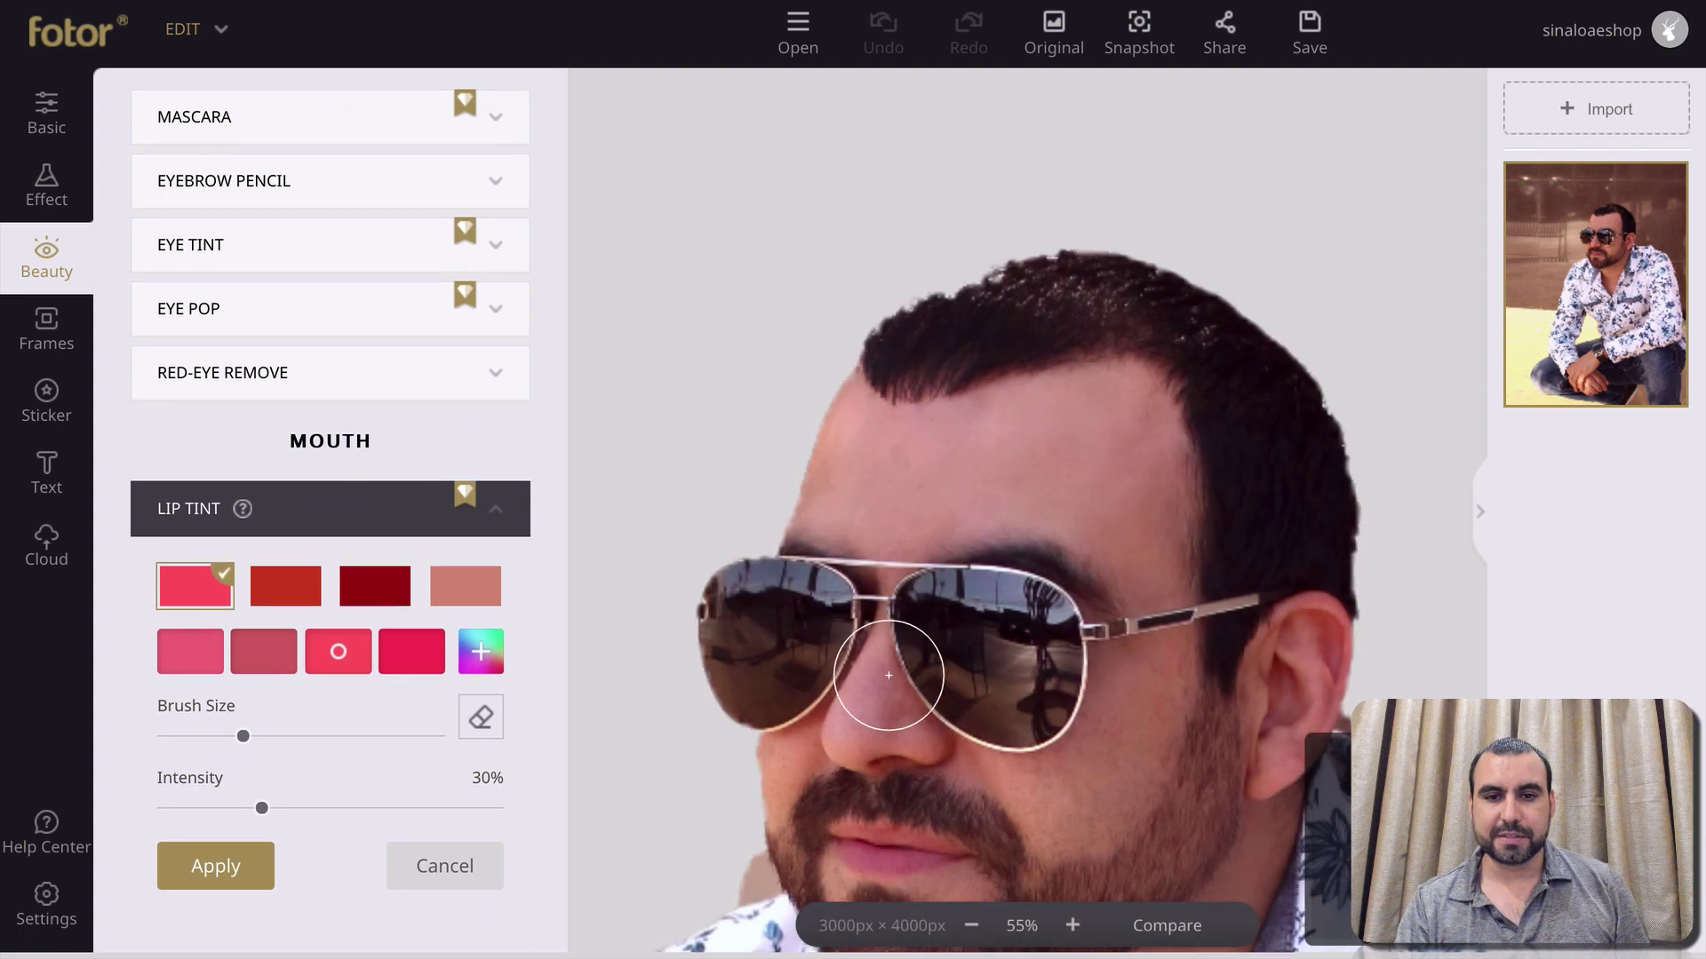
scroll(901, 828, up, 5)
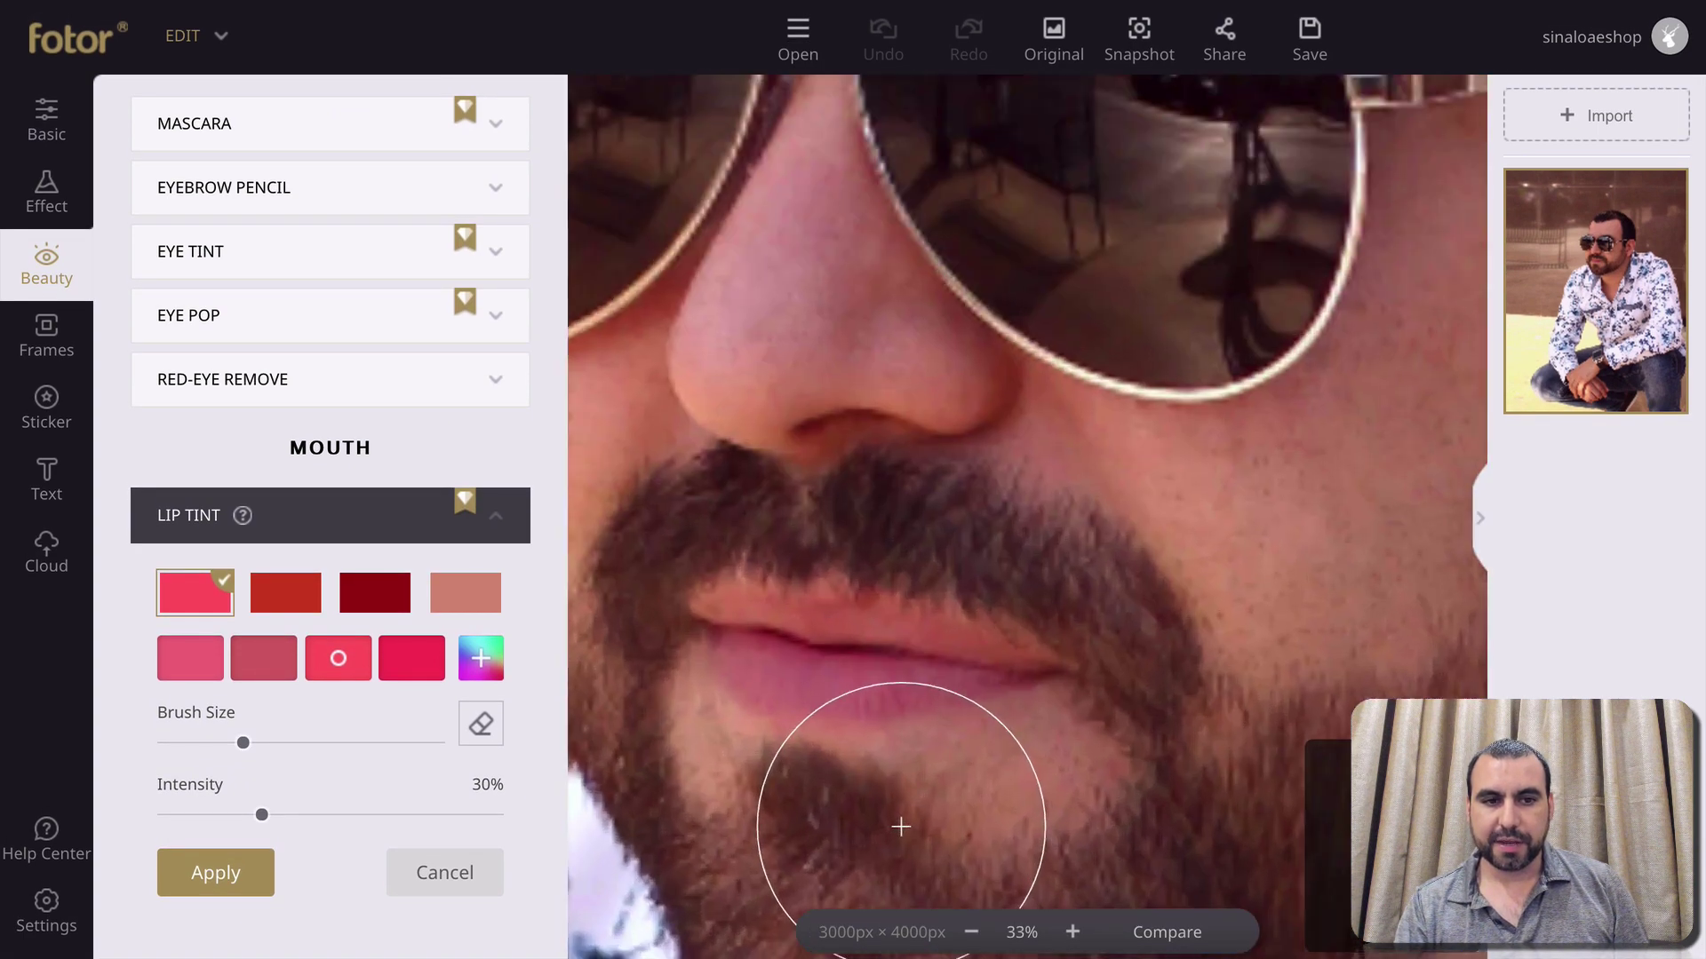
mouse_move(738, 644)
mouse_down()
mouse_move(974, 628)
mouse_move(848, 638)
mouse_up()
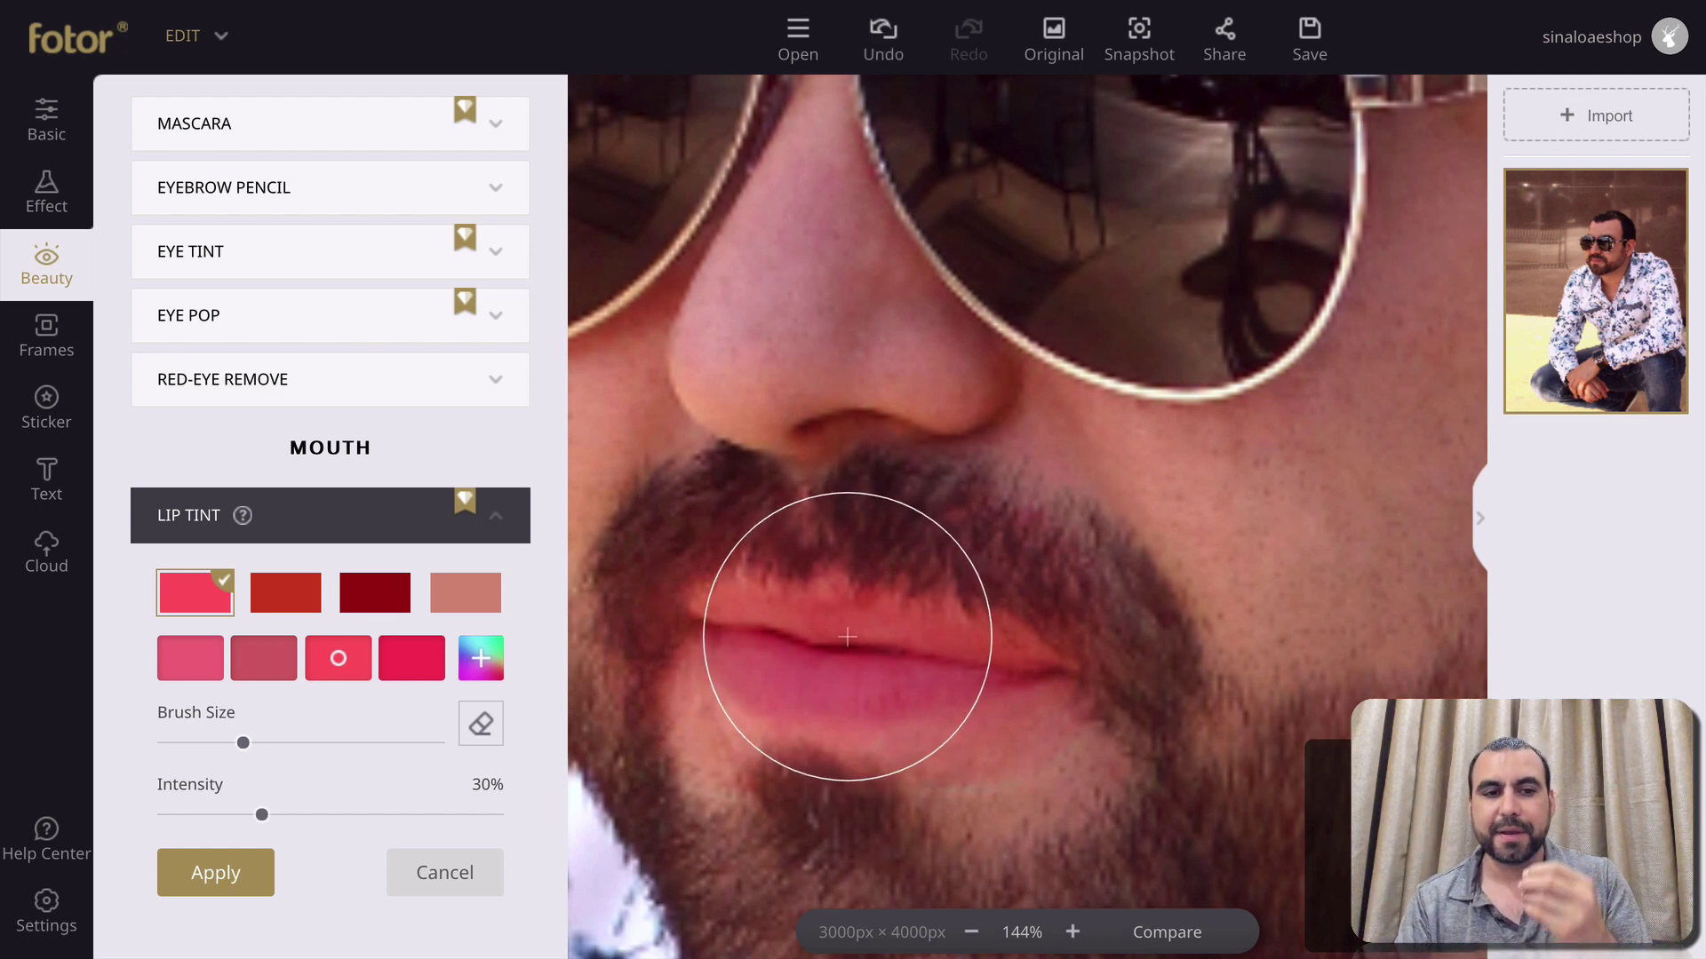
mouse_move(266, 822)
mouse_down()
mouse_move(472, 815)
mouse_move(196, 825)
mouse_move(356, 815)
mouse_move(251, 806)
mouse_up()
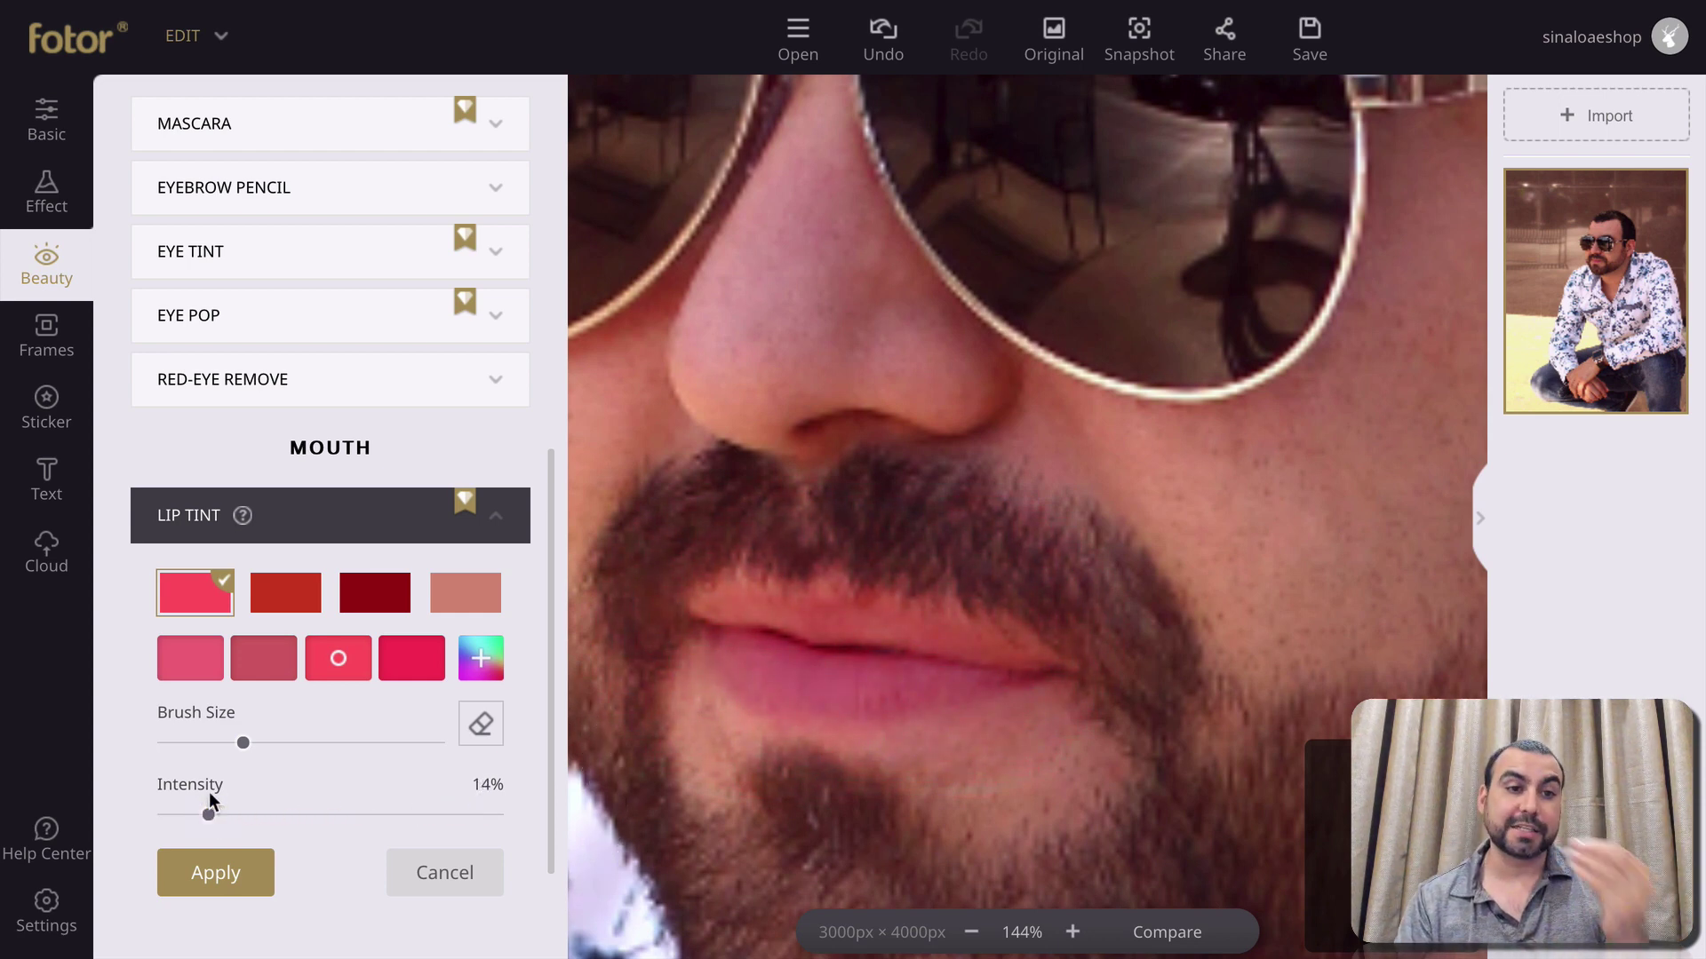
Look at the frame categories with the man's whole head in view, and open the sticker collection
click(50, 355)
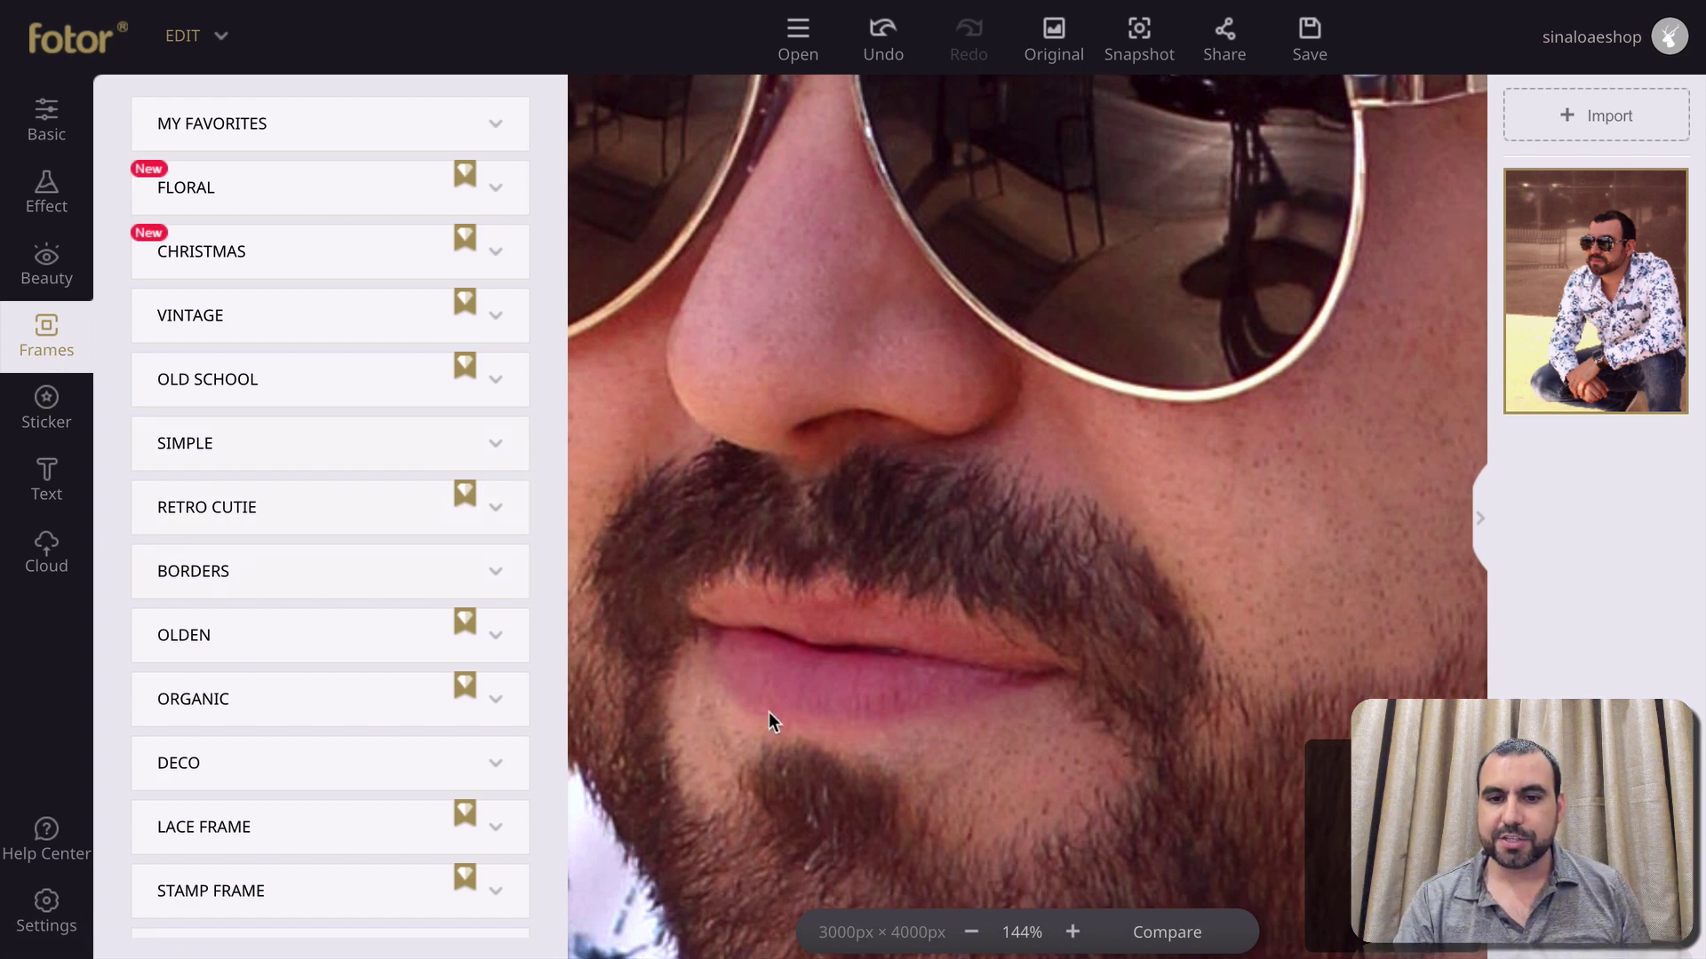
click(973, 932)
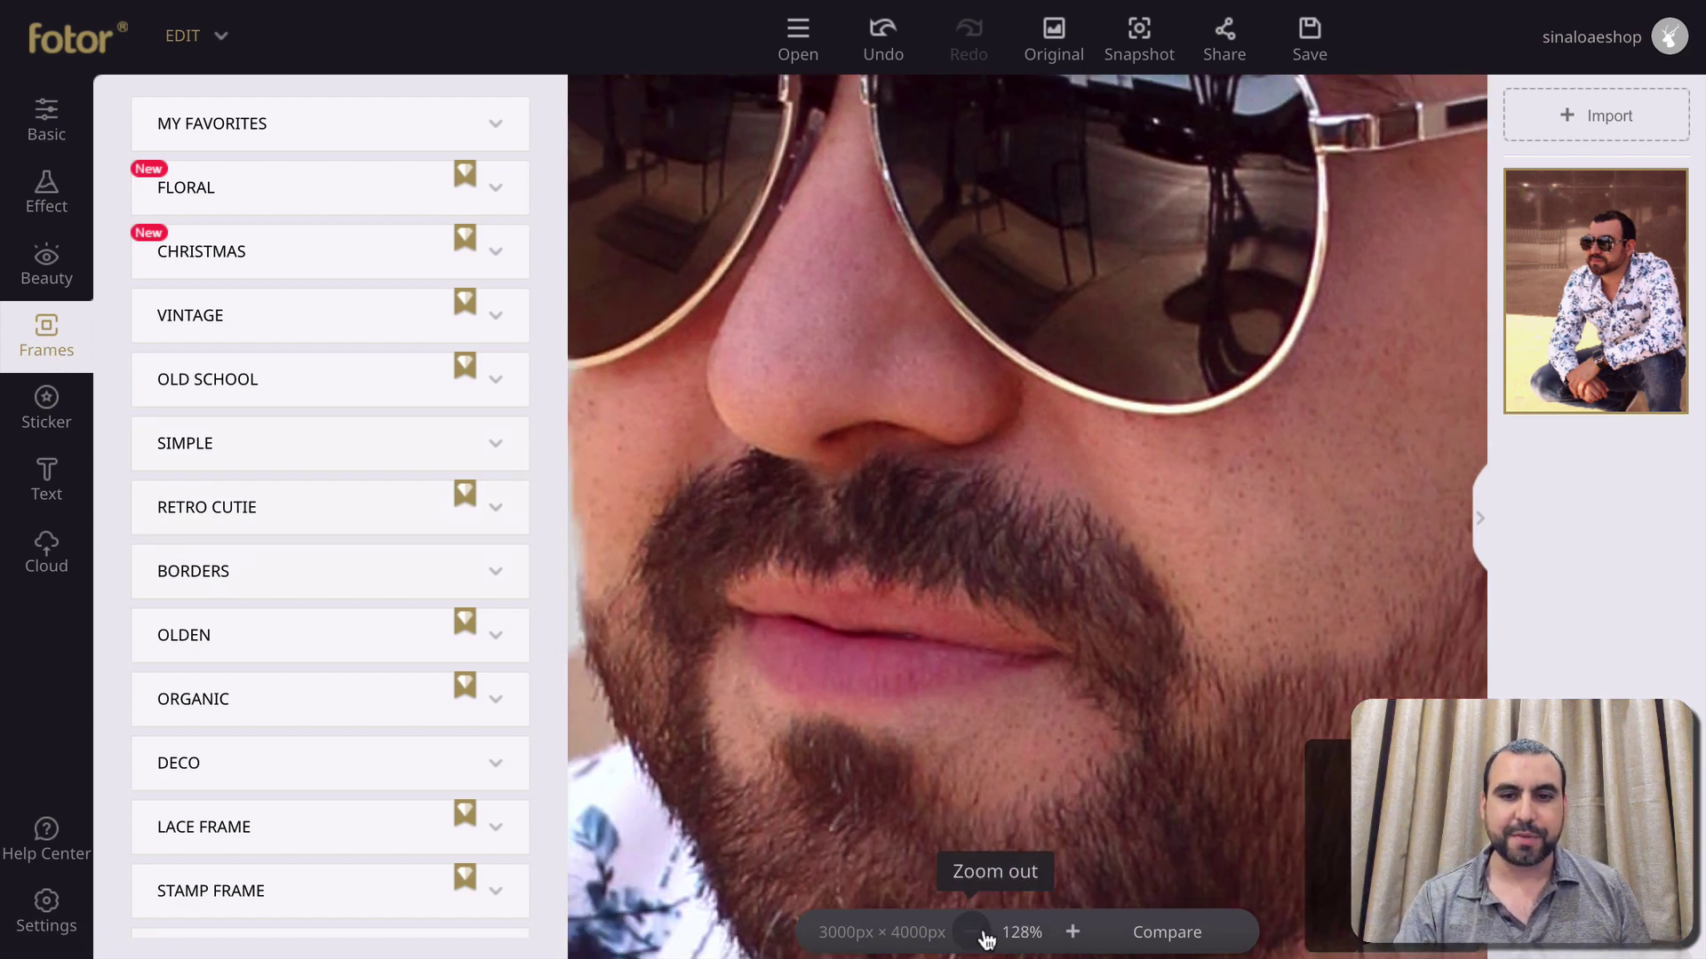
click(973, 932)
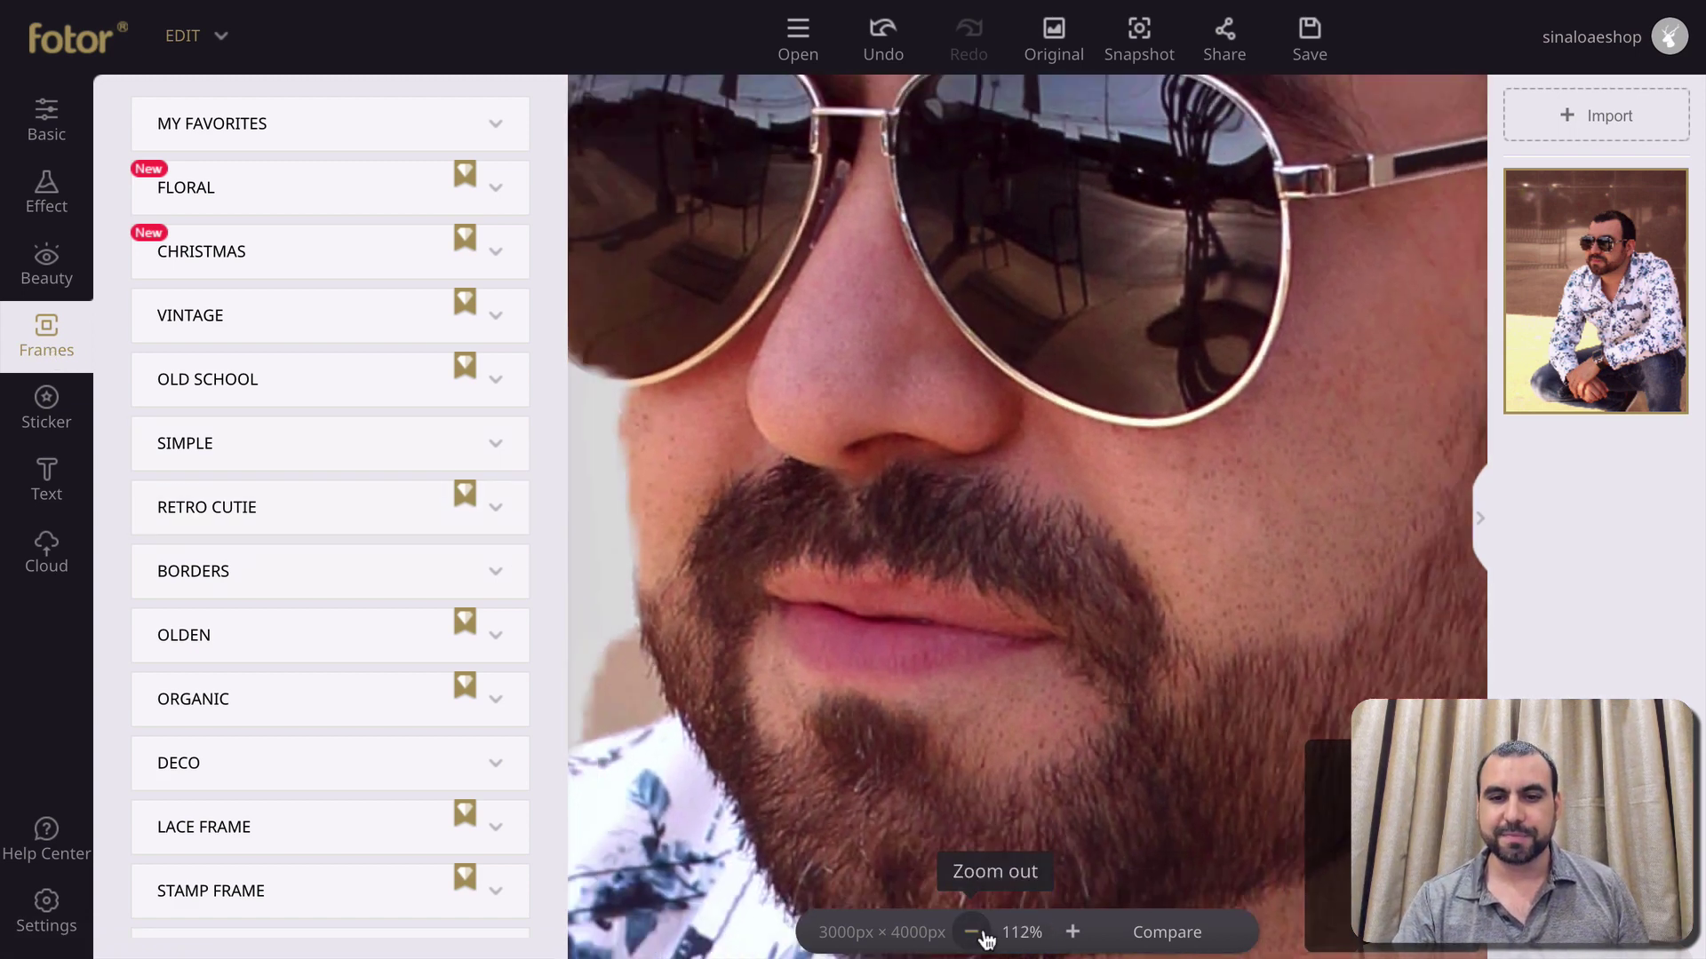
scroll(978, 704, down, 5)
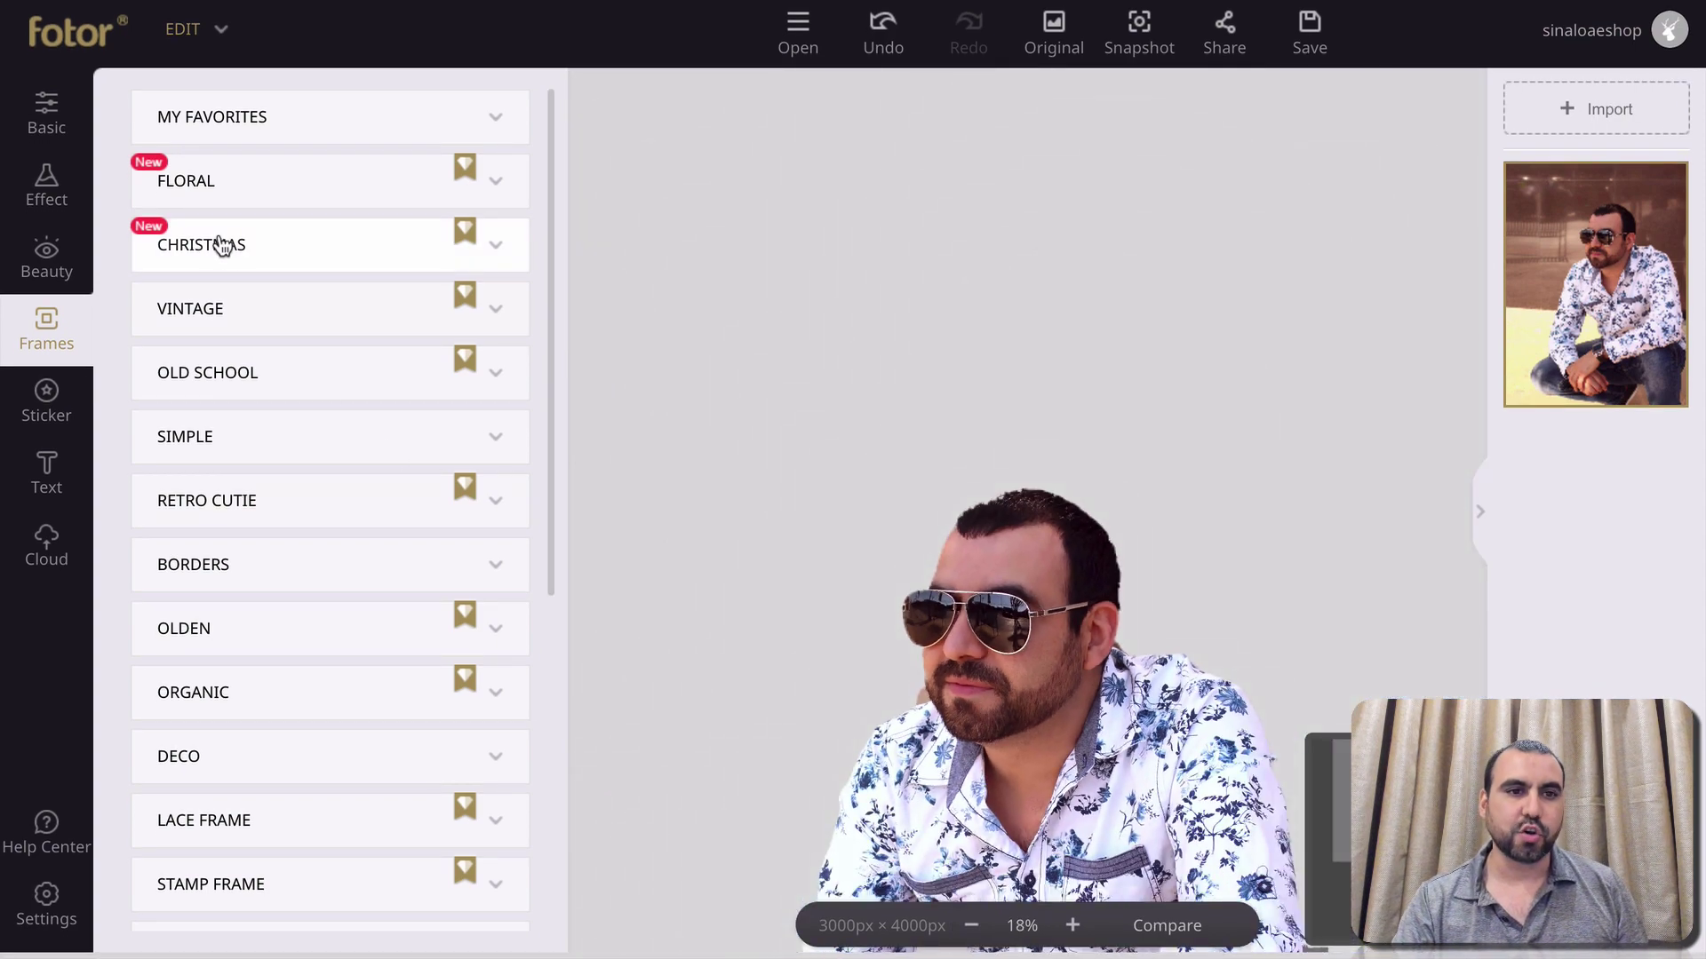
click(55, 417)
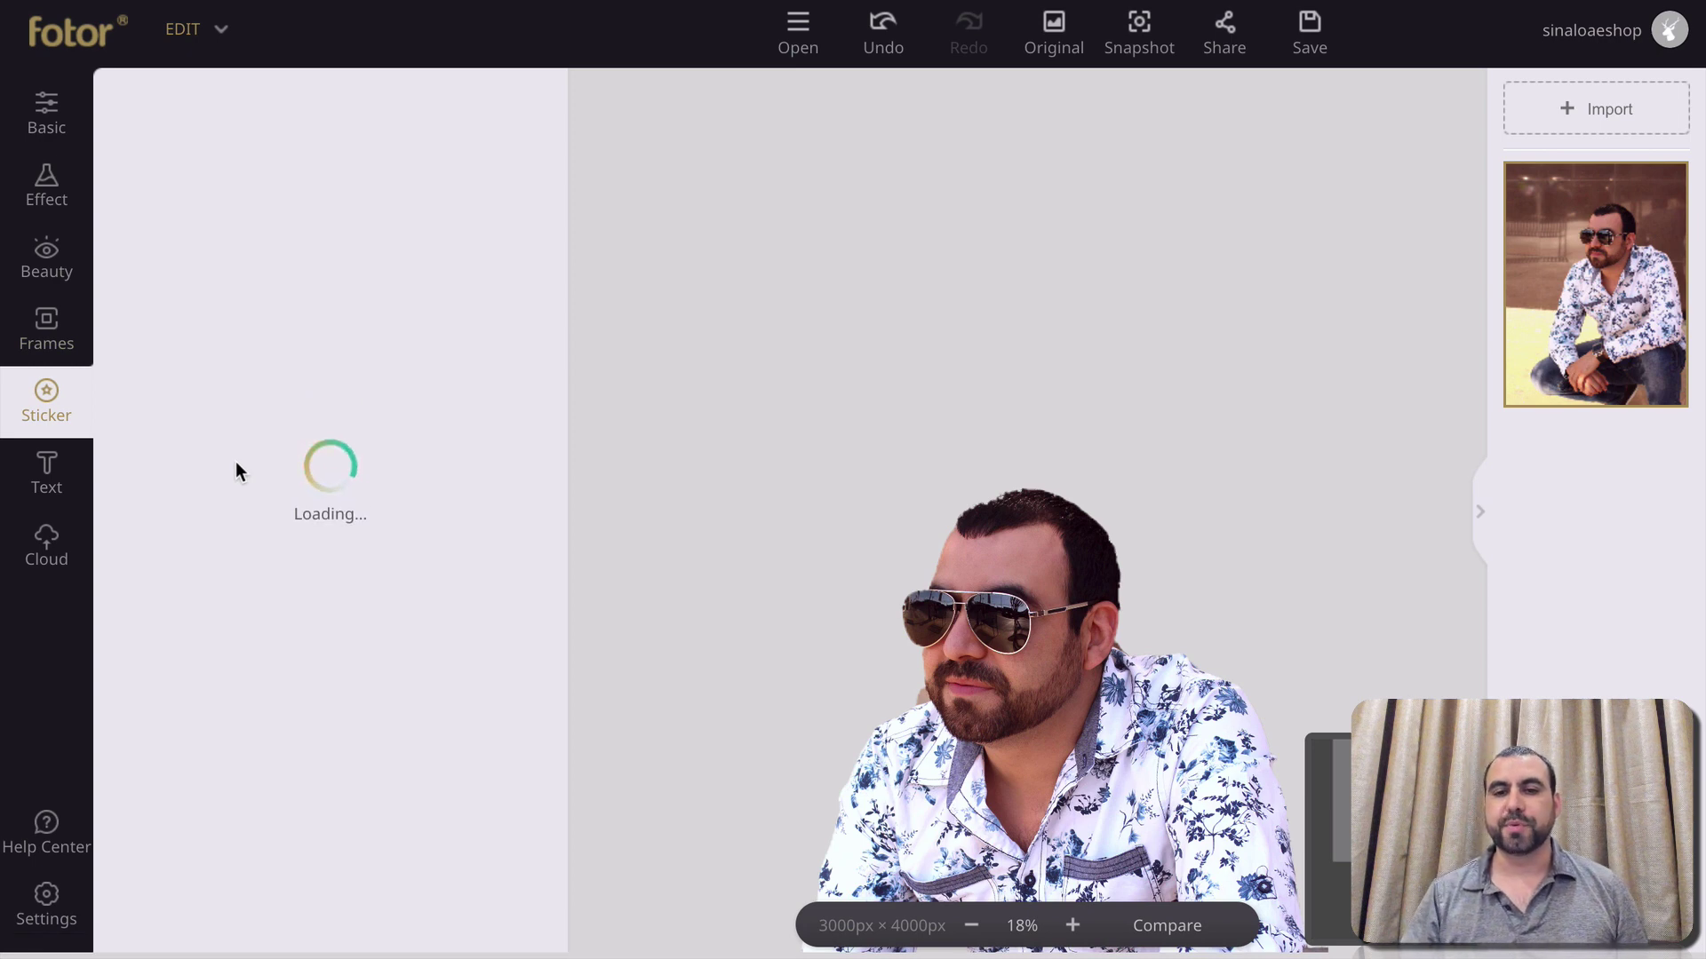
Look through the sticker categories, from the image and basic shapes to the Halloween, golden number and 3D sets
scroll(389, 646, down, 3)
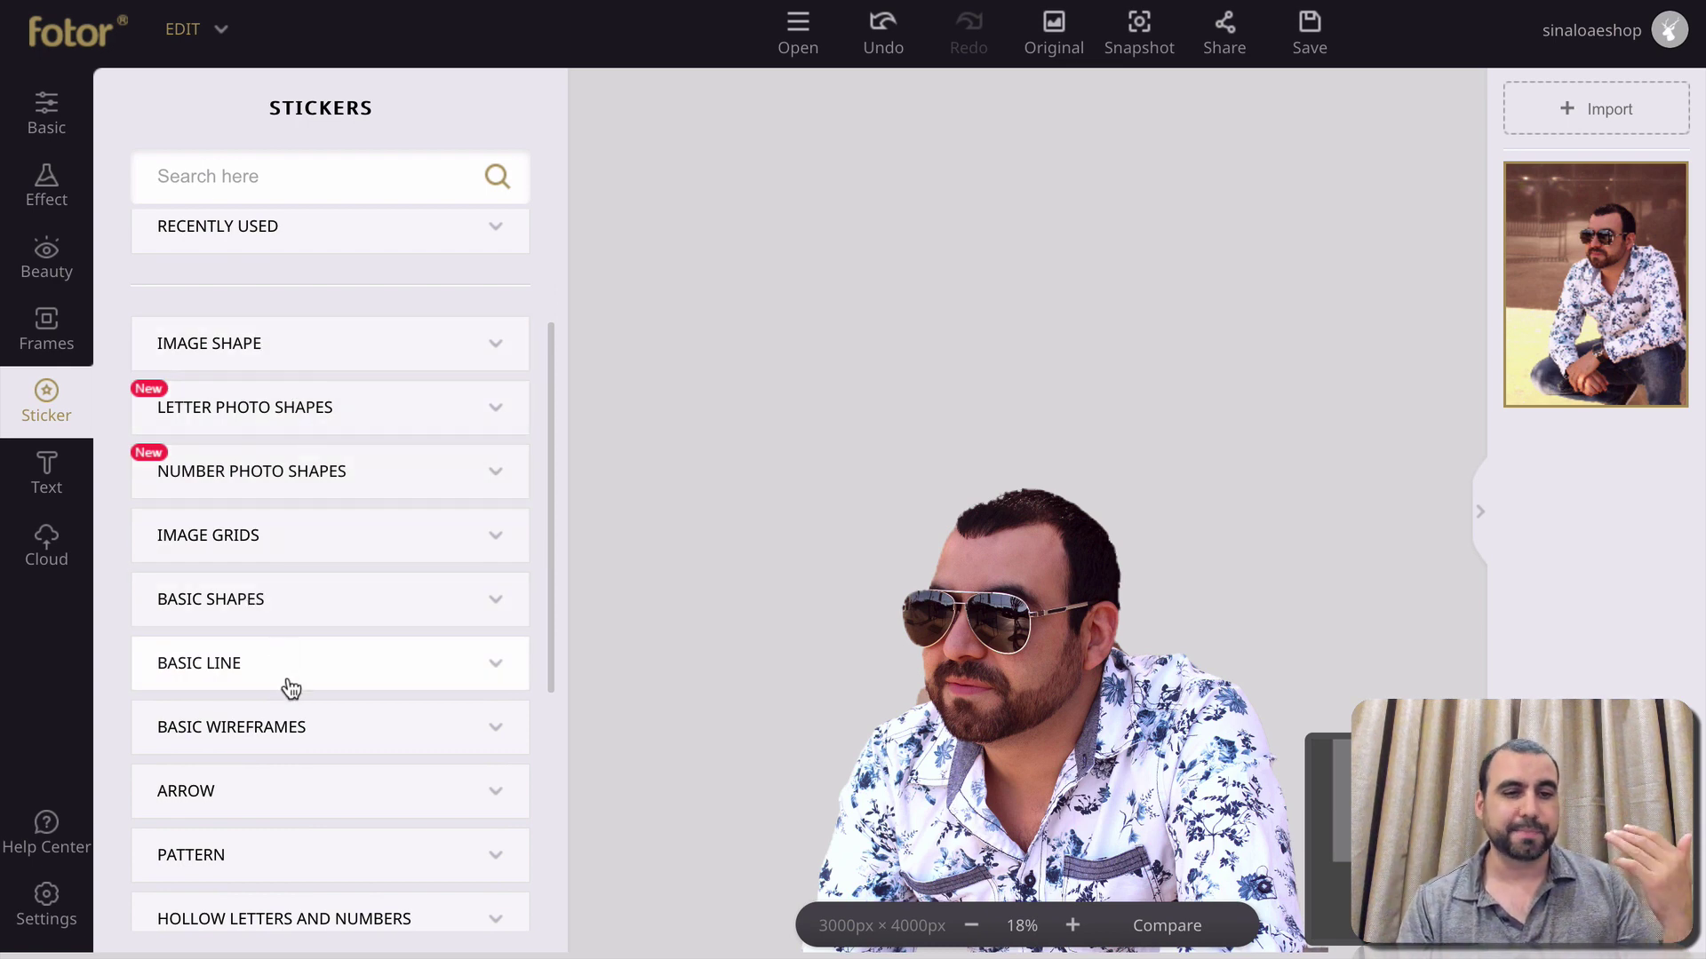
scroll(285, 689, down, 3)
scroll(288, 686, down, 3)
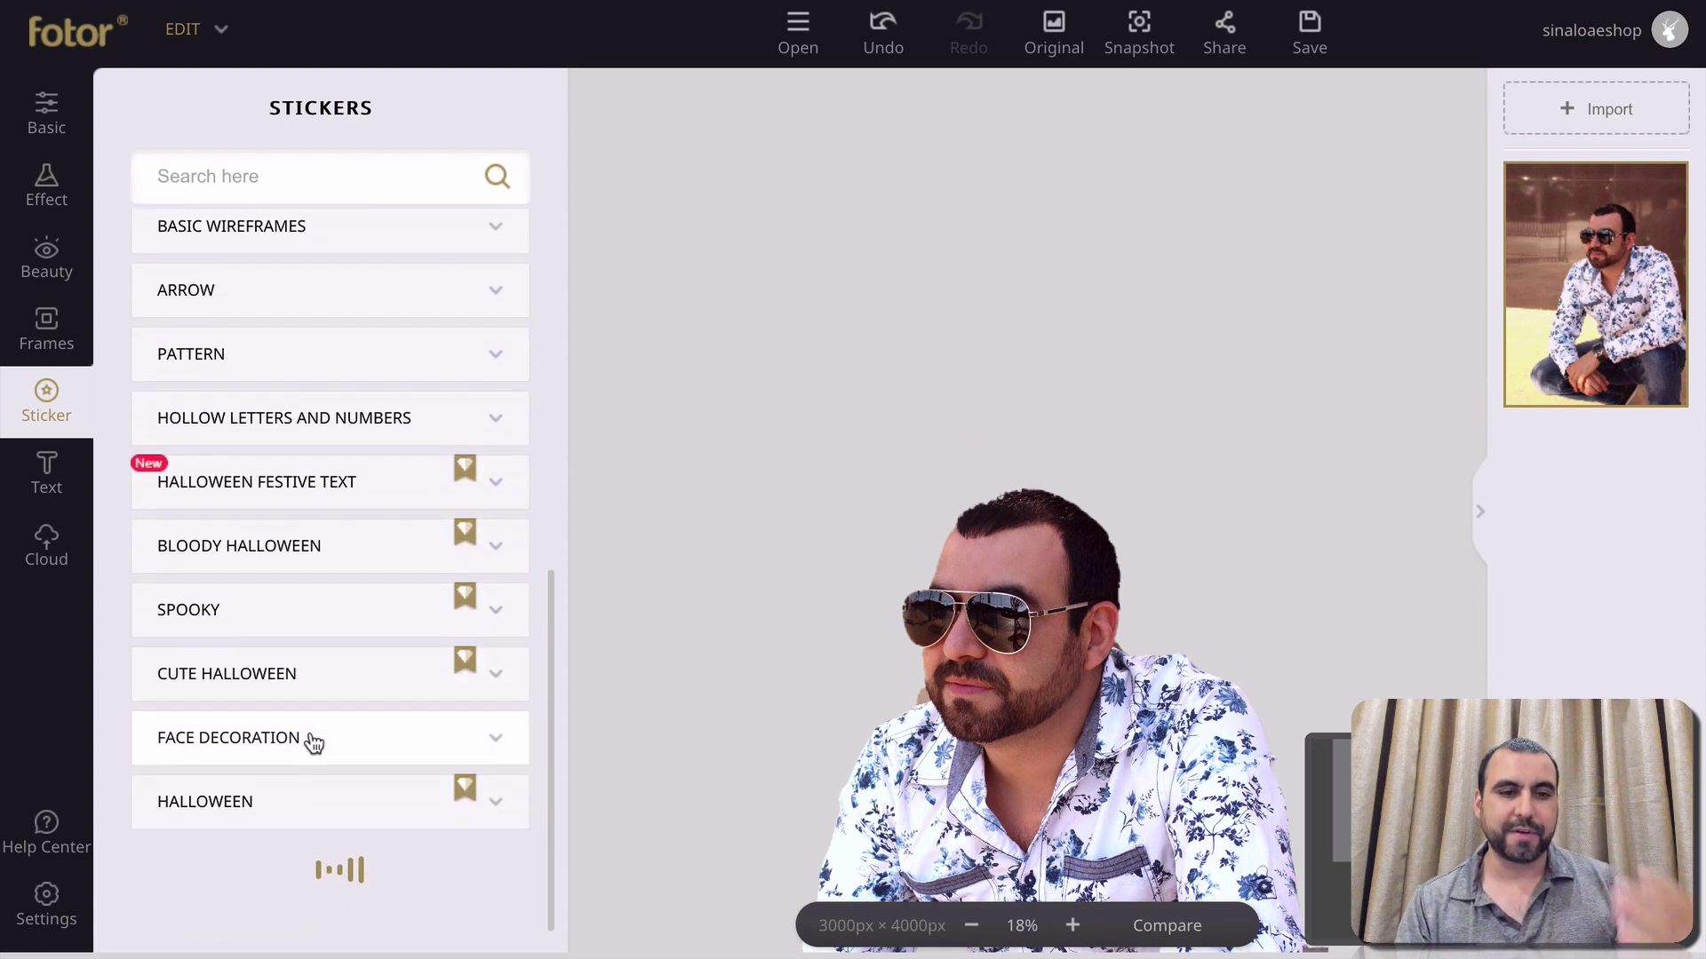
scroll(313, 743, down, 6)
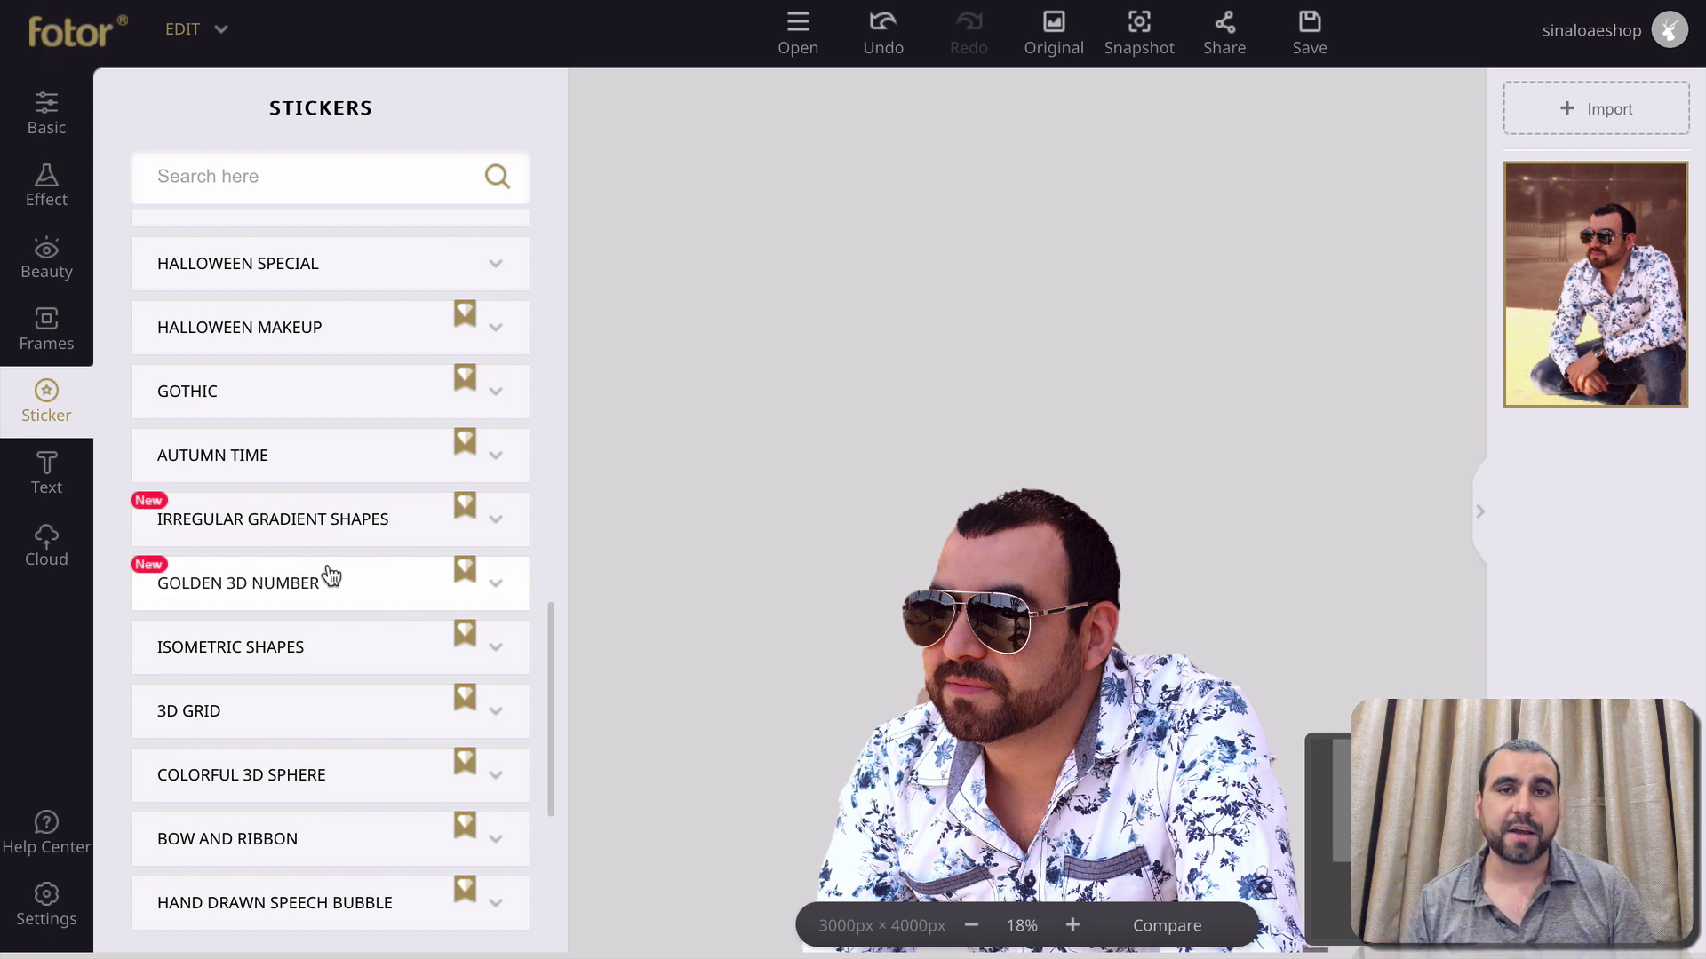
Add a subheading text to the cutout photo, look through its font choices, and open the cloud storage section
click(76, 485)
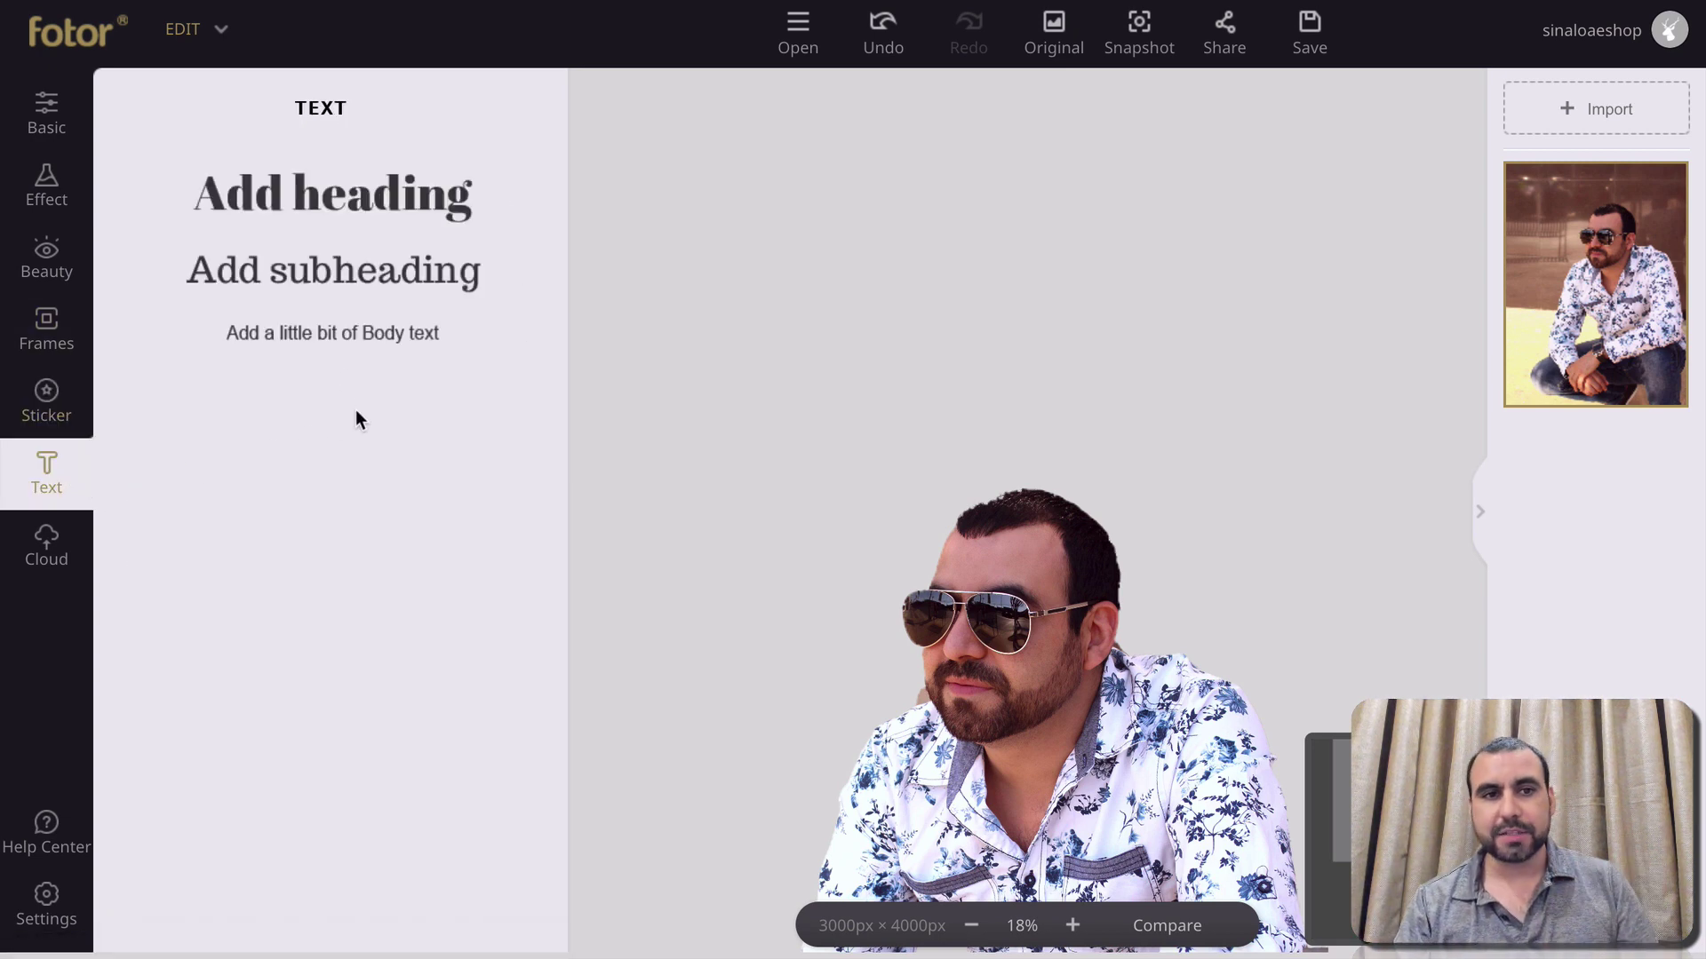
click(335, 275)
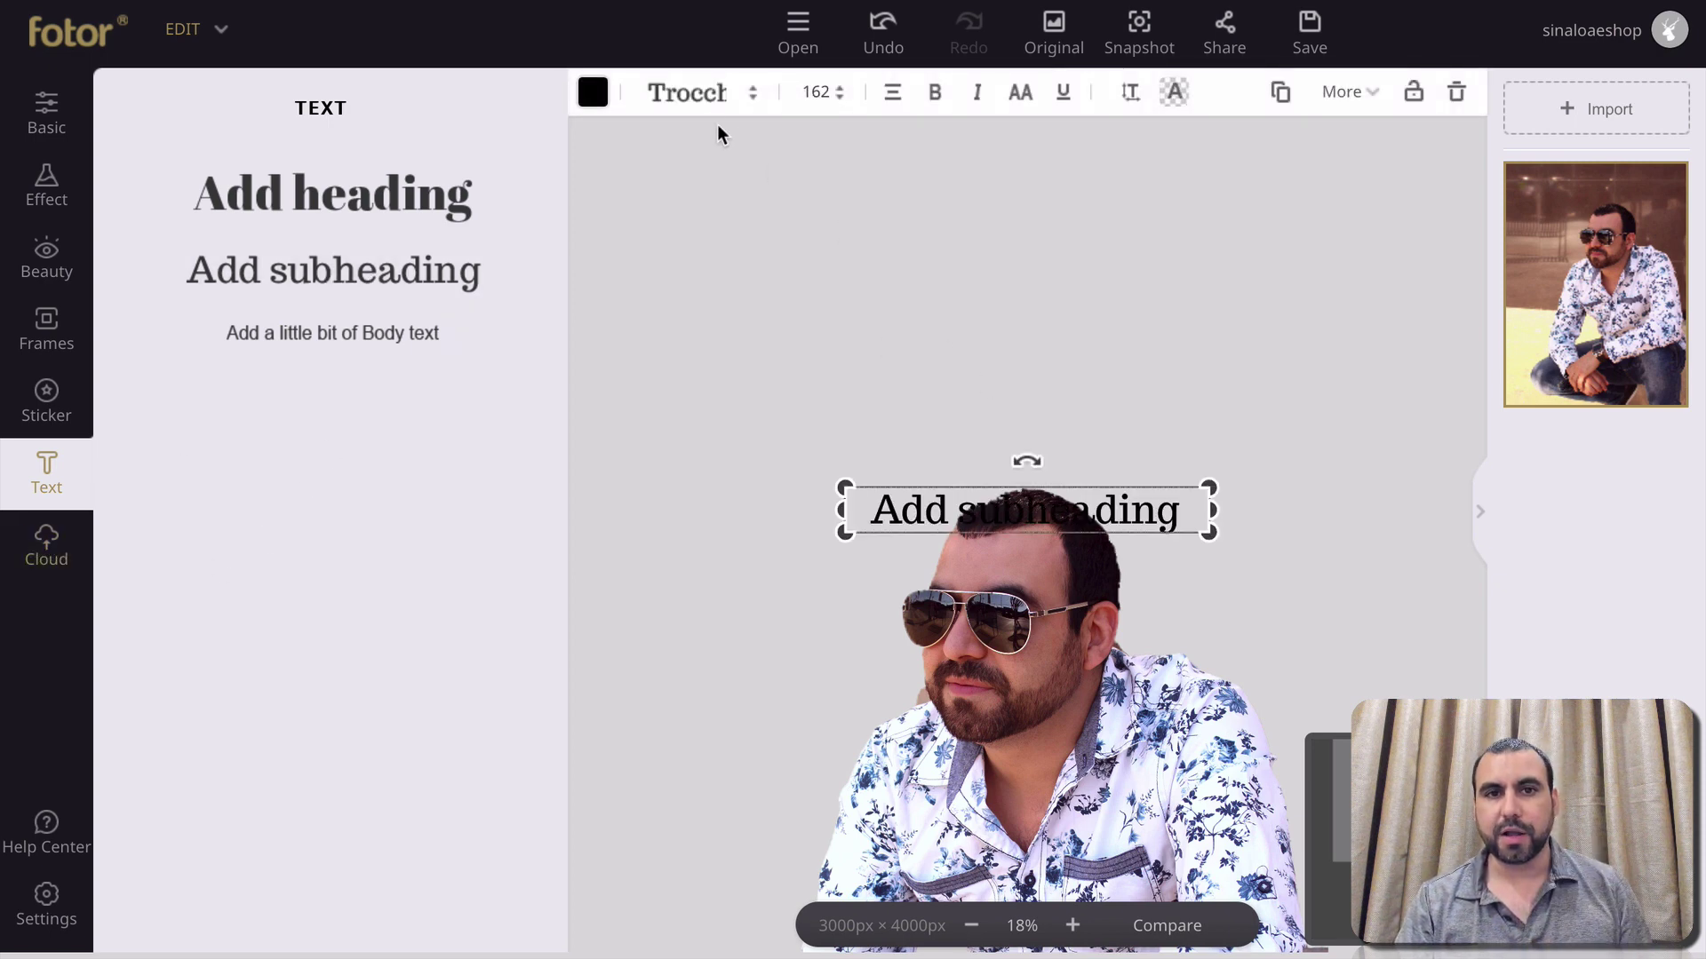
click(682, 92)
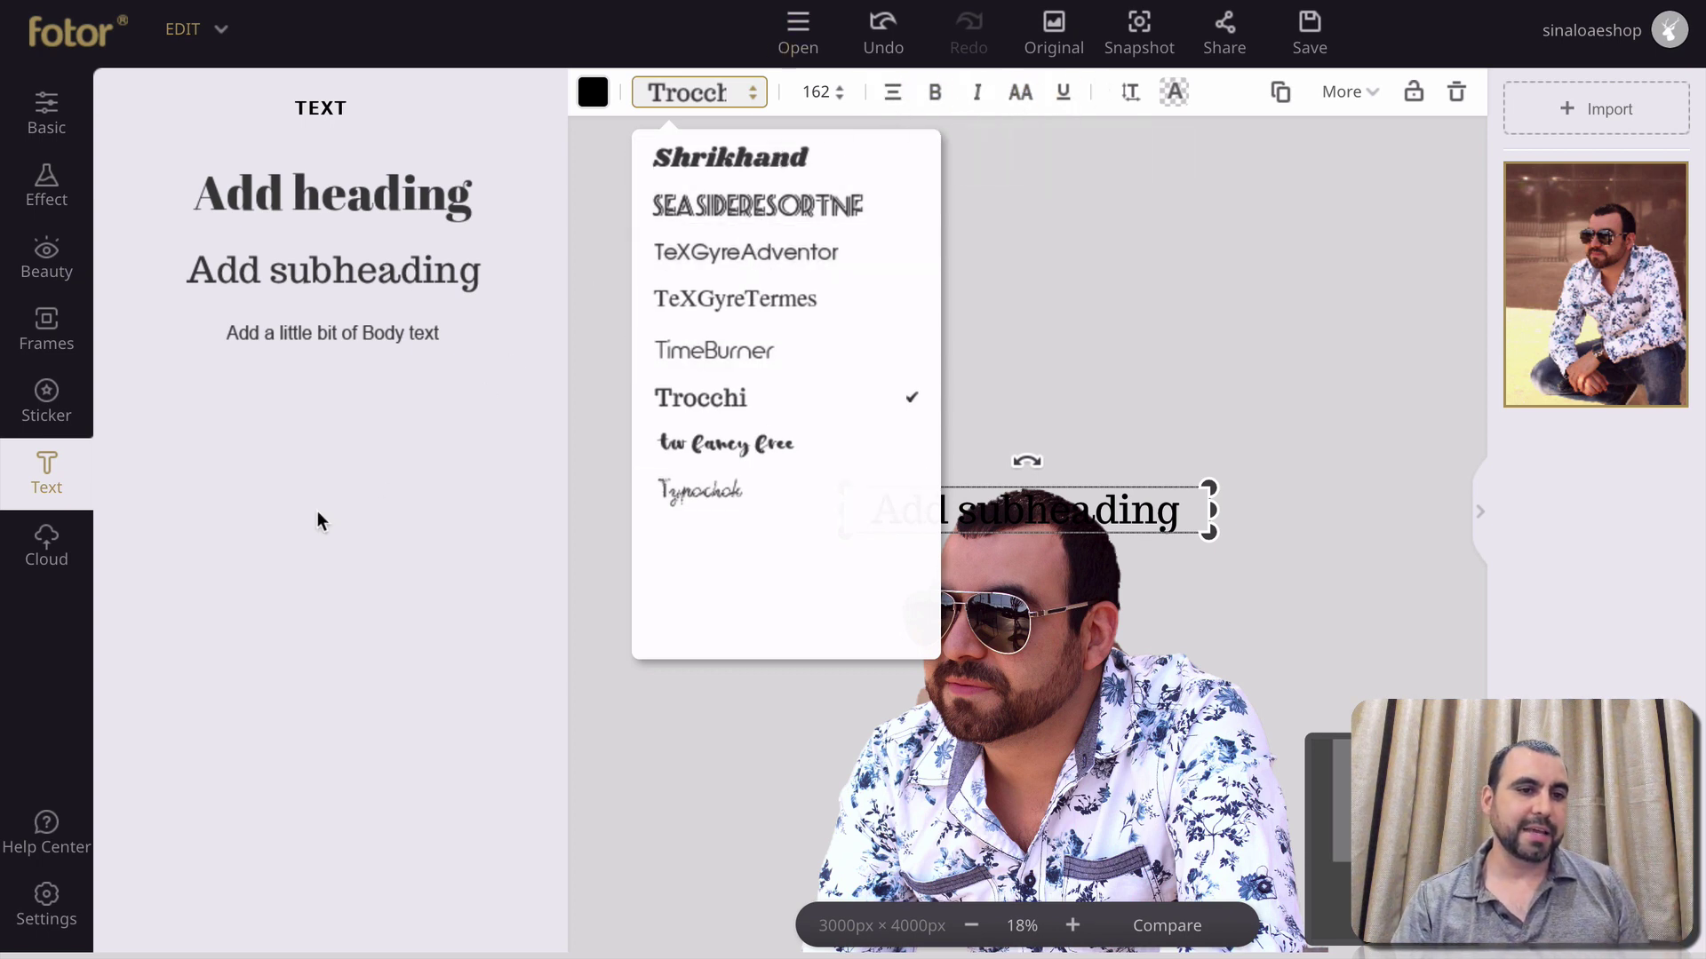
click(187, 500)
click(46, 549)
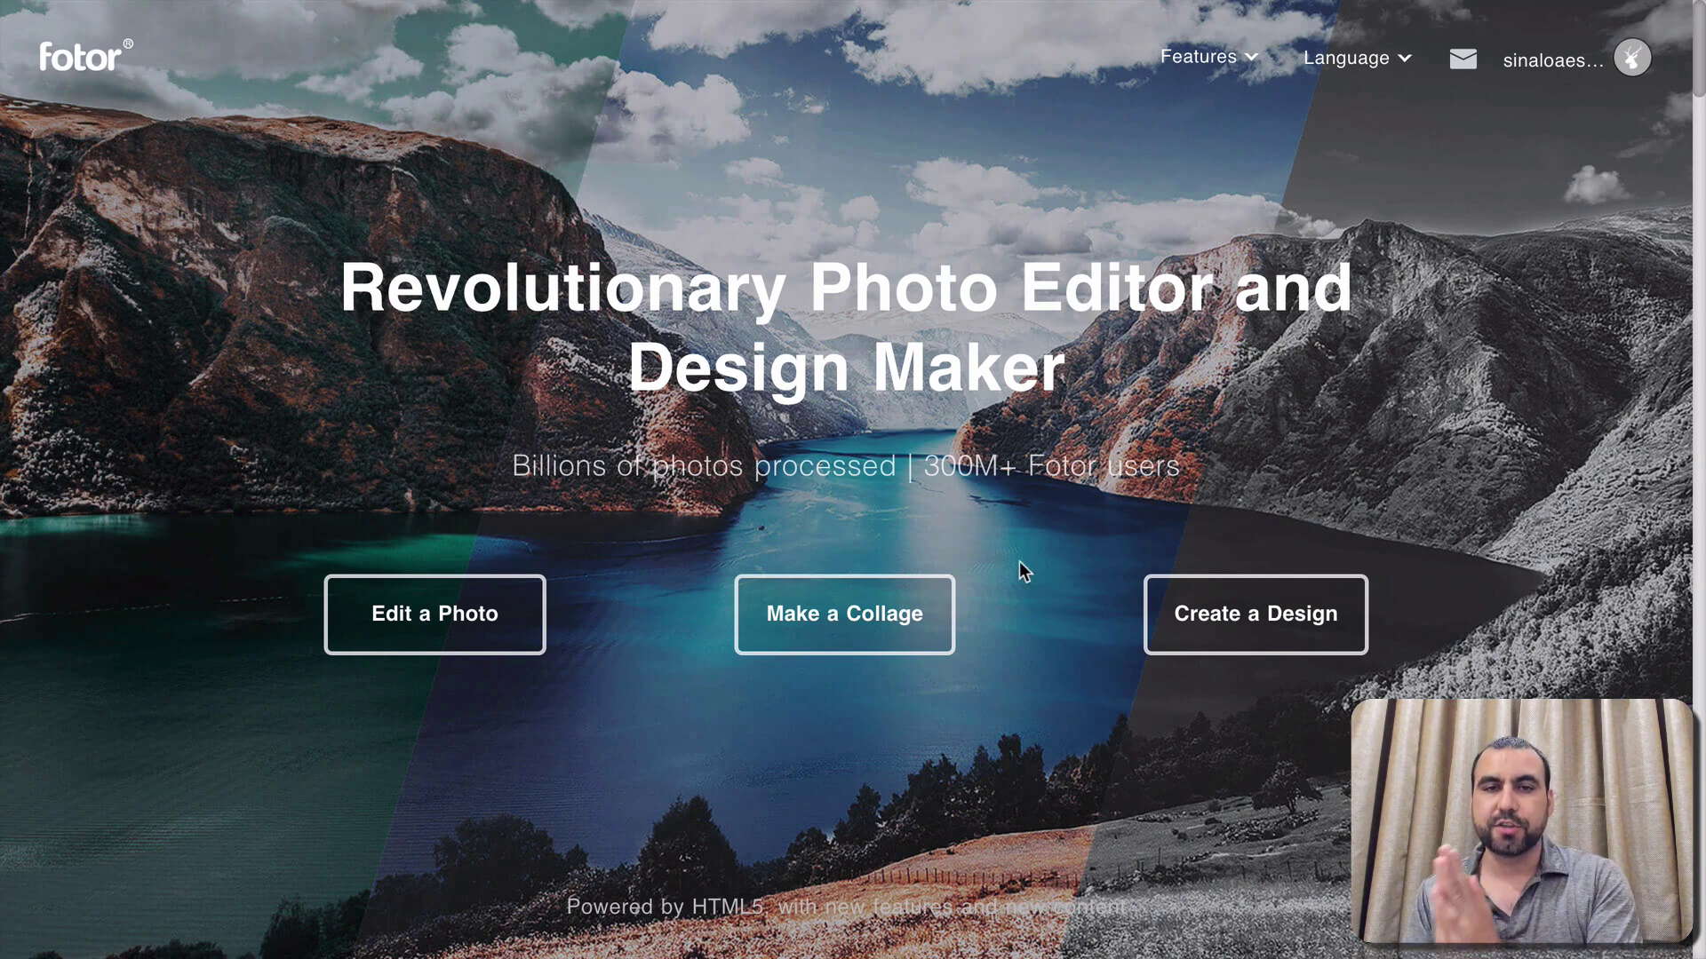
Start a new design from the social media post types using the 940 × 788 px Facebook Post format
click(941, 620)
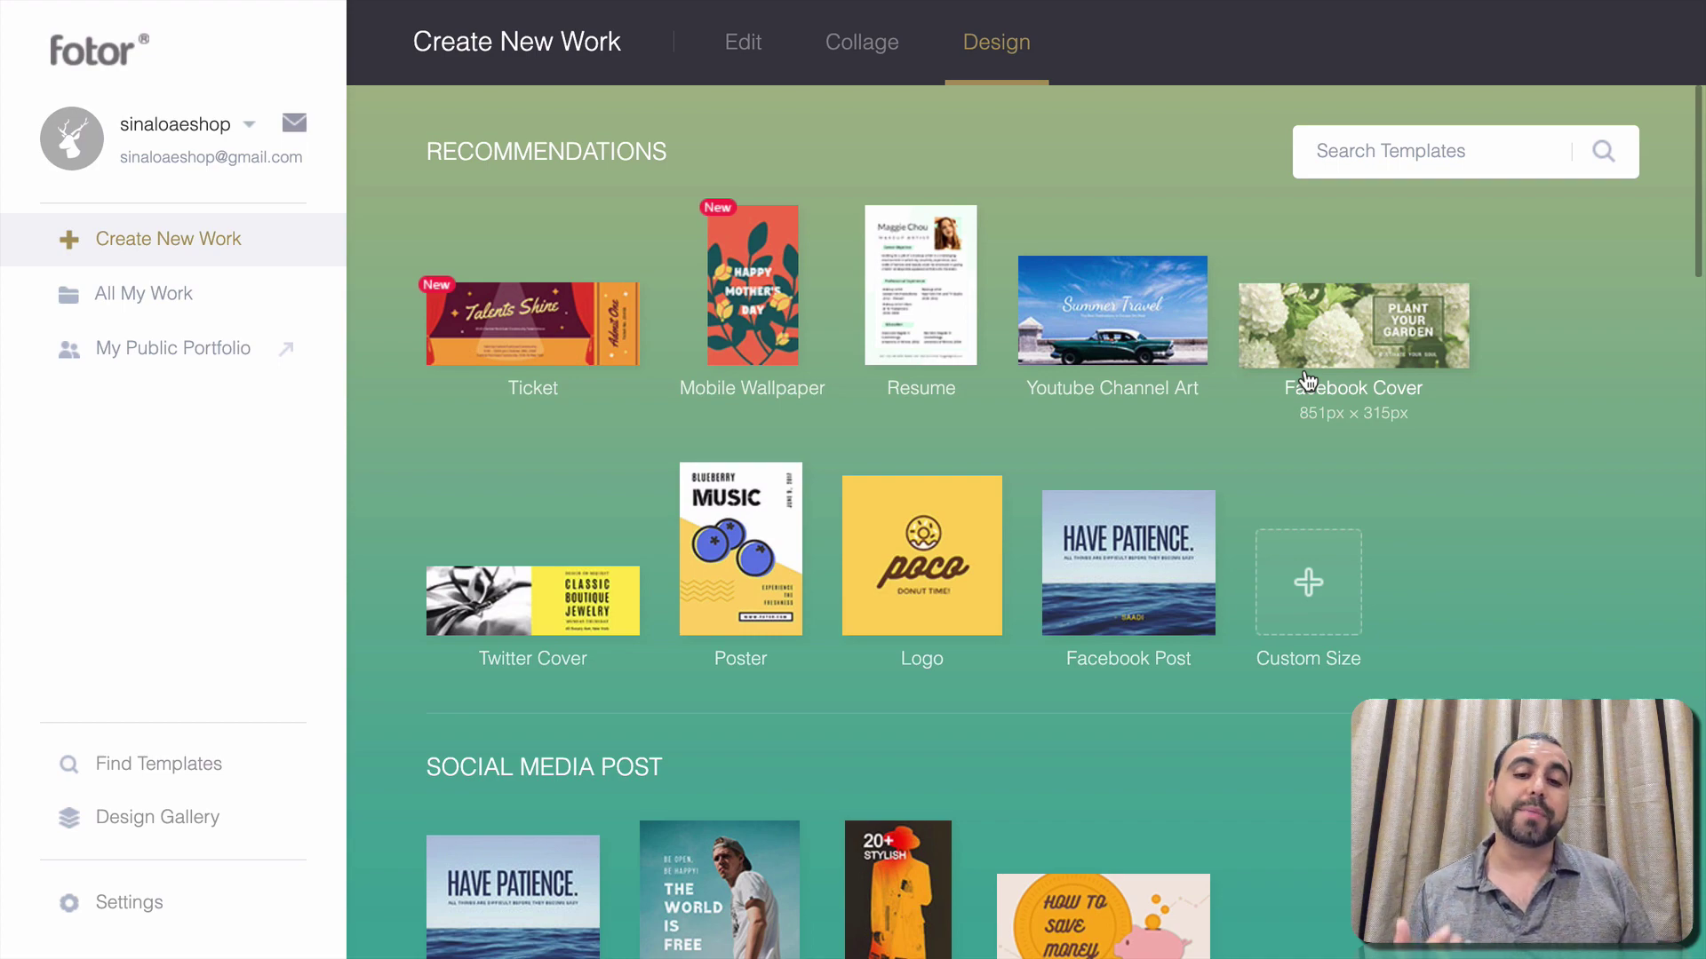
scroll(1128, 568, down, 4)
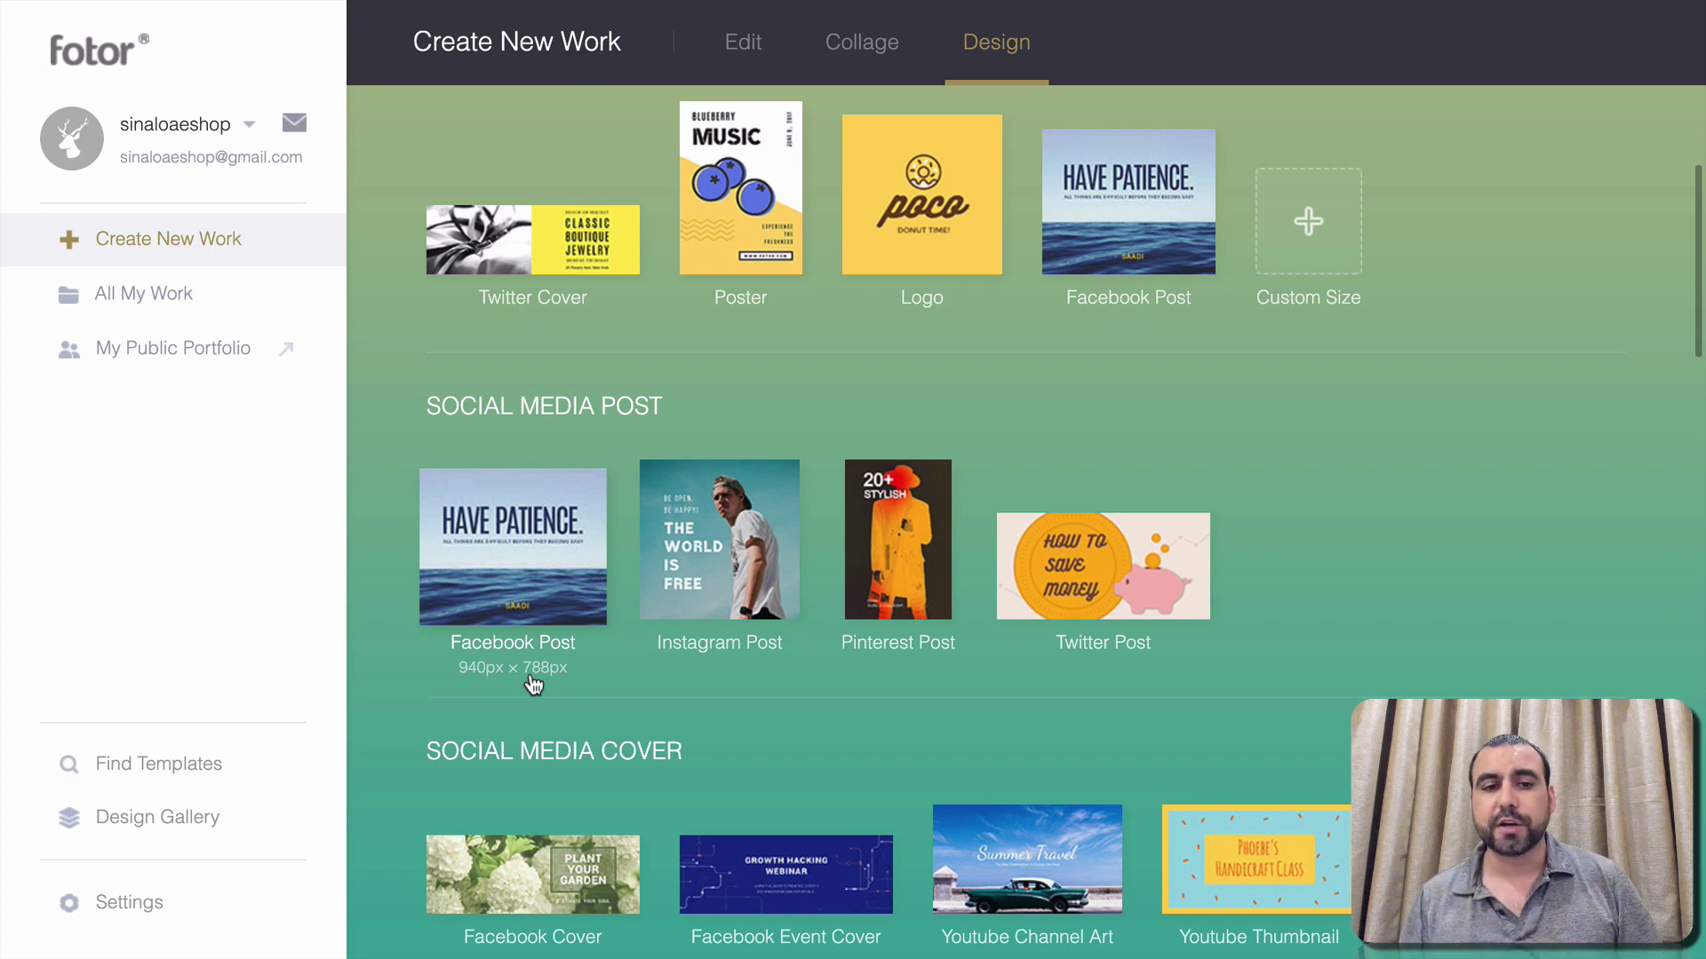
scroll(533, 684, down, 3)
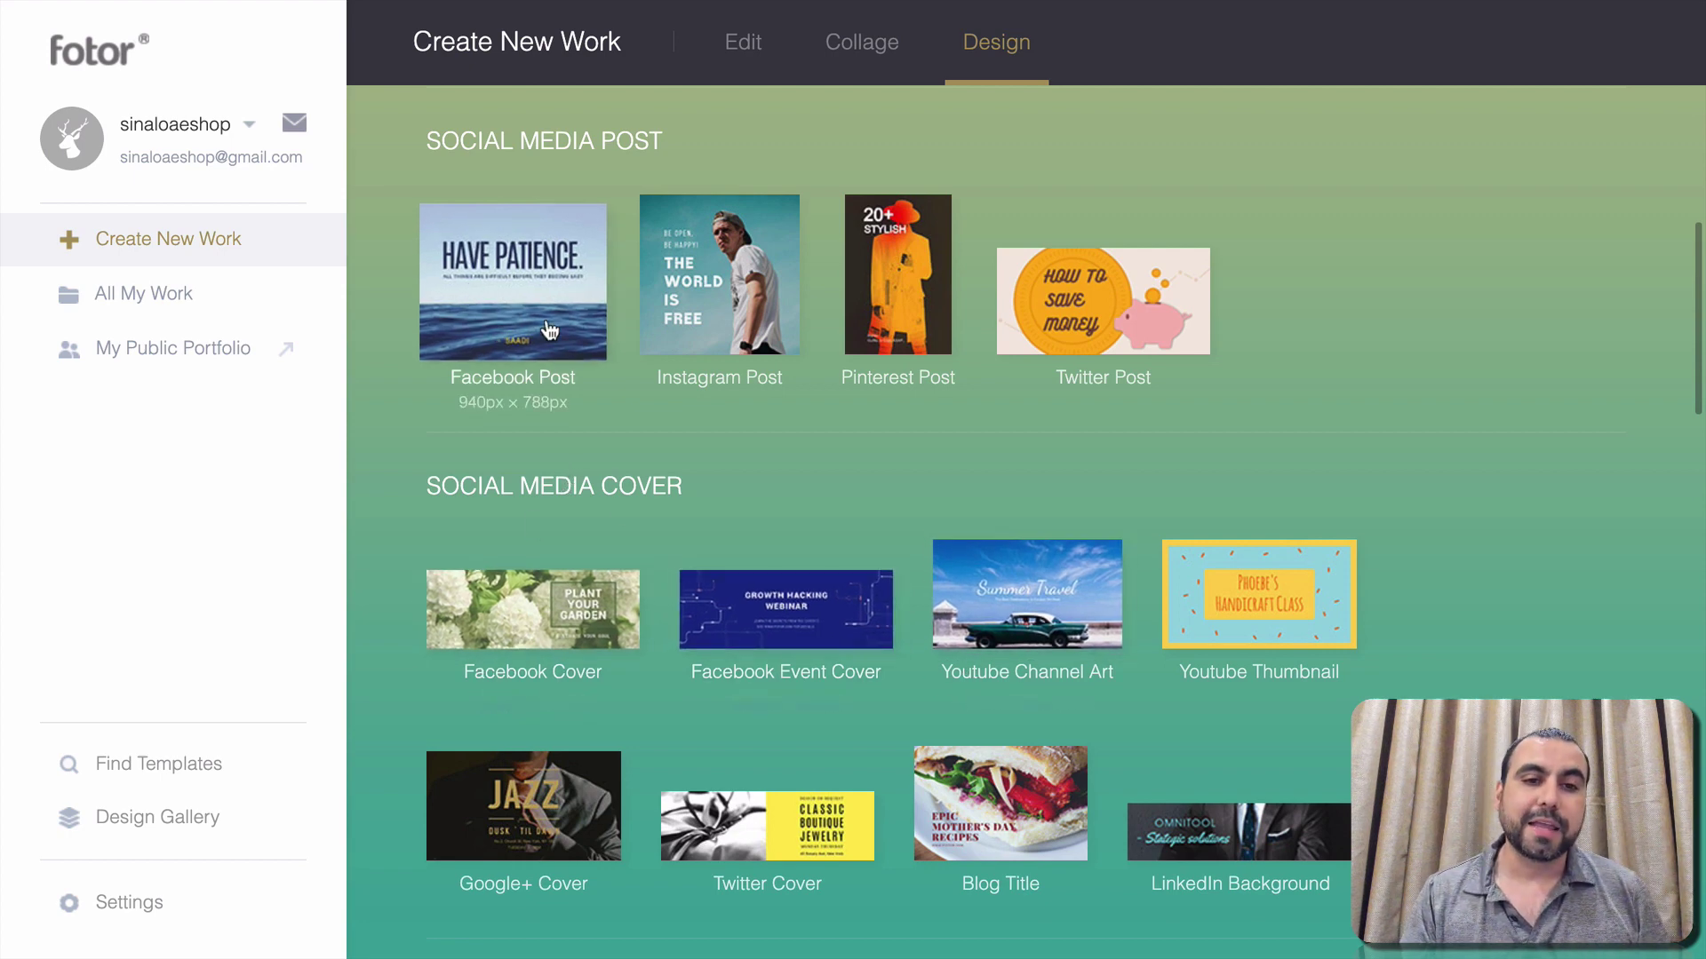
click(526, 286)
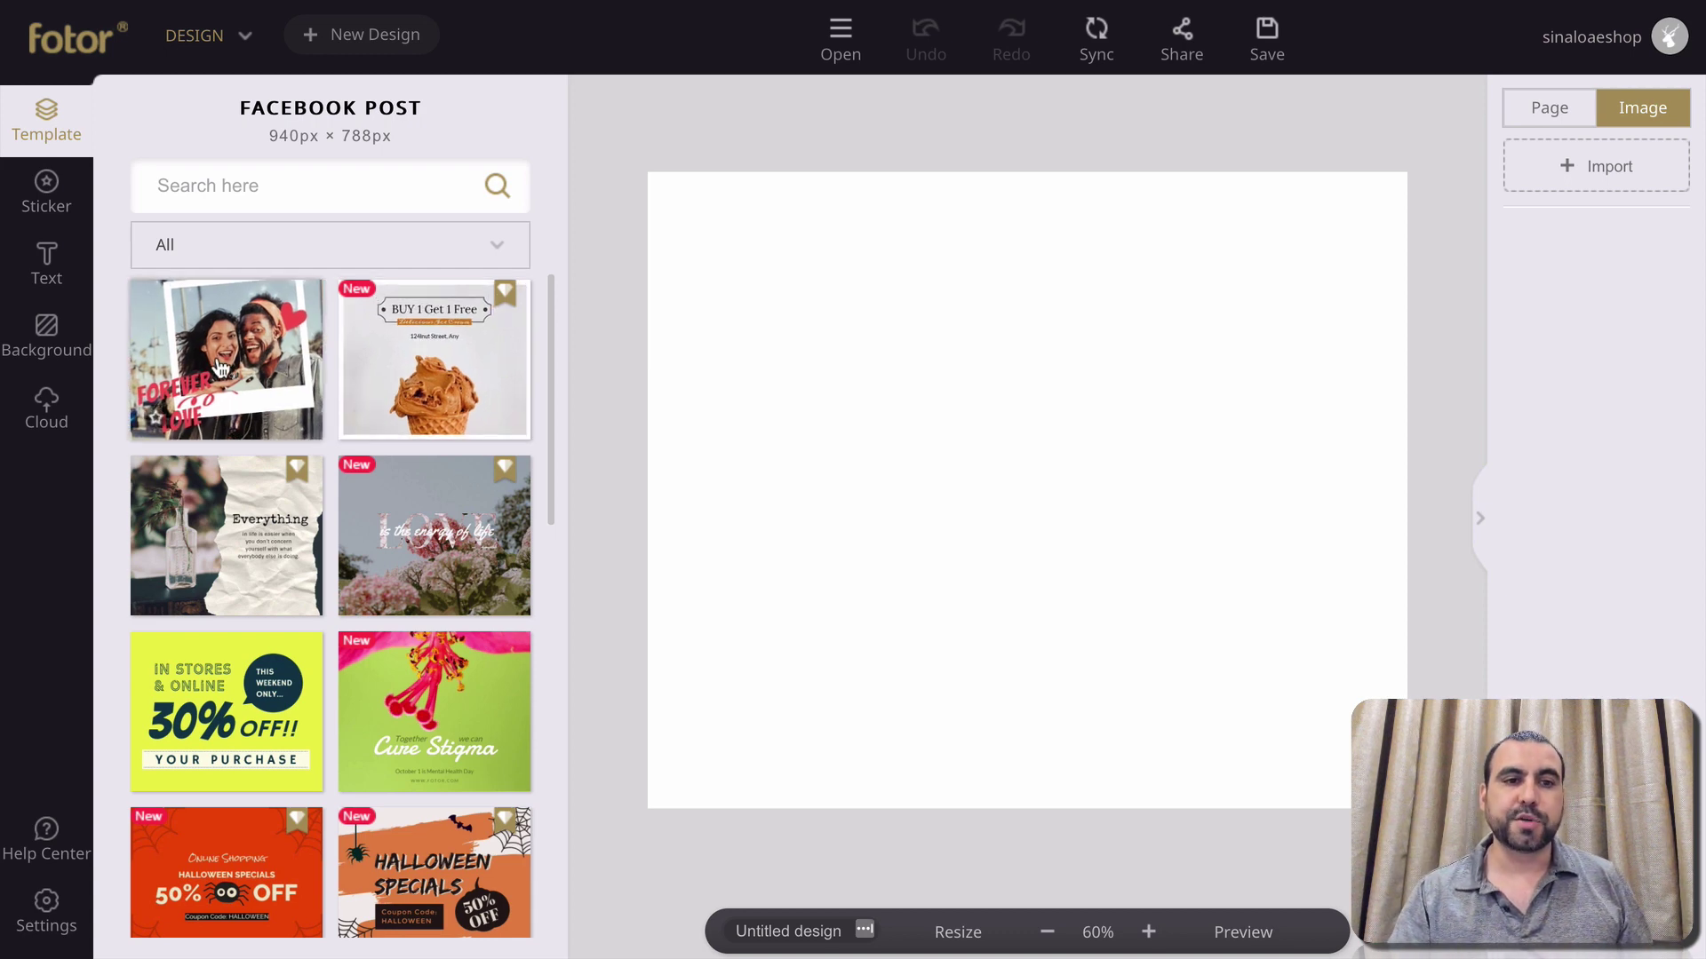
Search the Facebook Post templates for "marketing" and apply the "Marketing Tips from 5 Top Bloggers" template
scroll(232, 558, down, 1)
scroll(232, 558, down, 7)
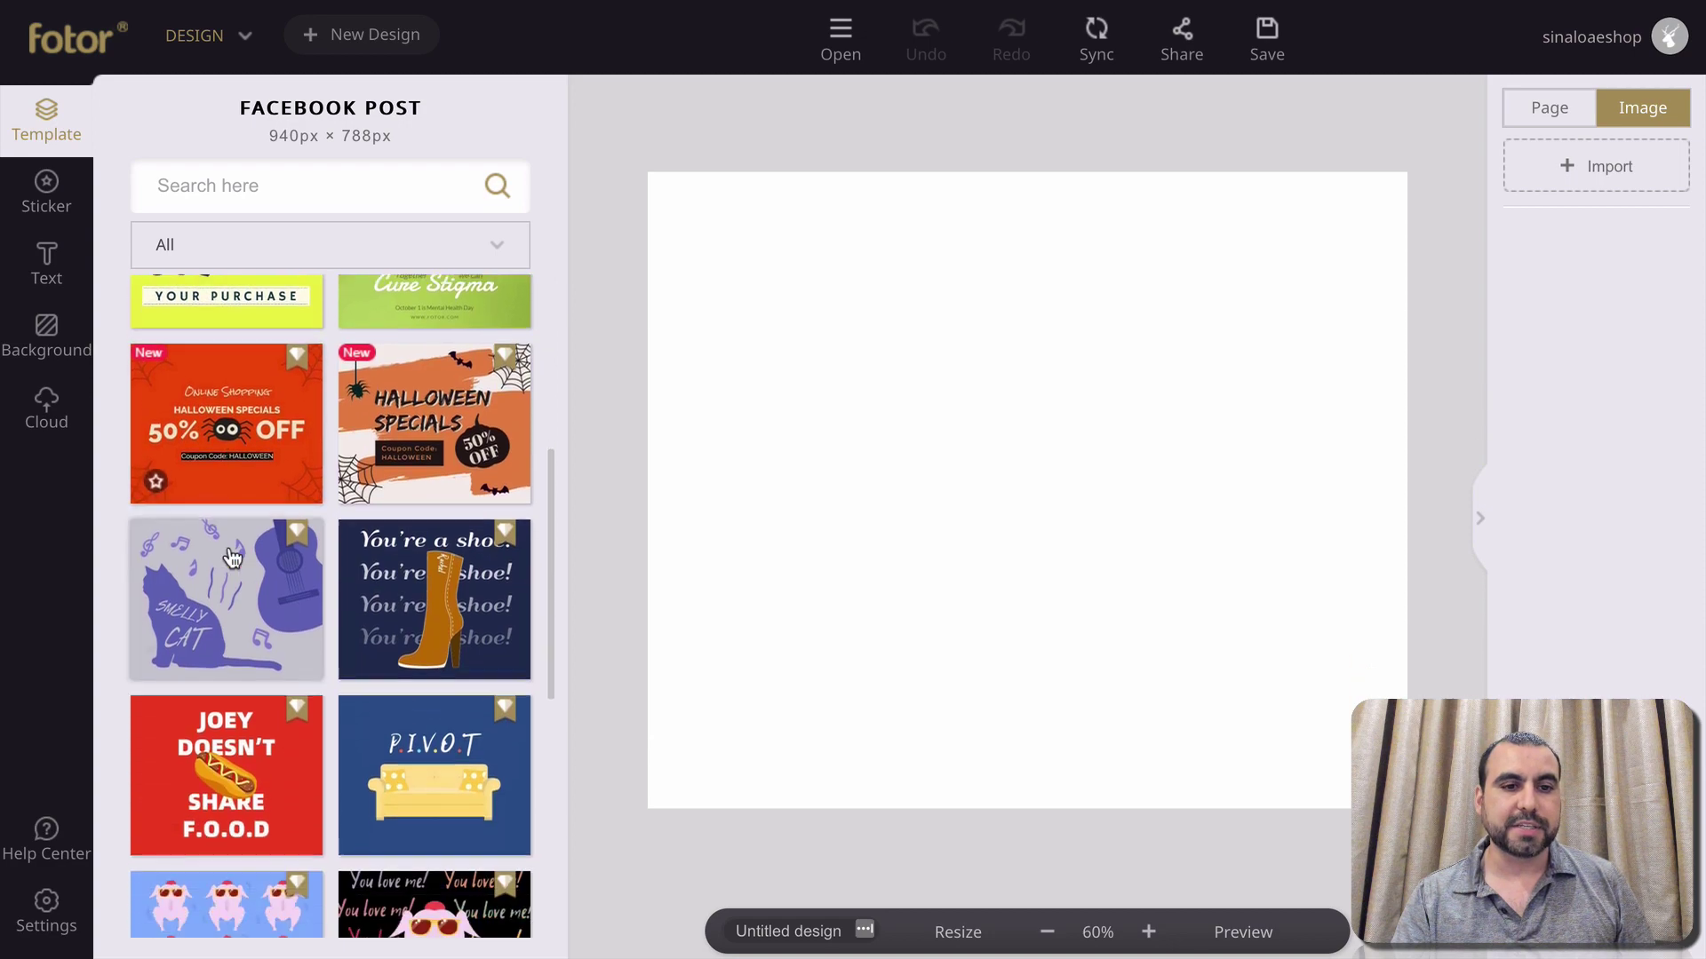
scroll(231, 558, down, 3)
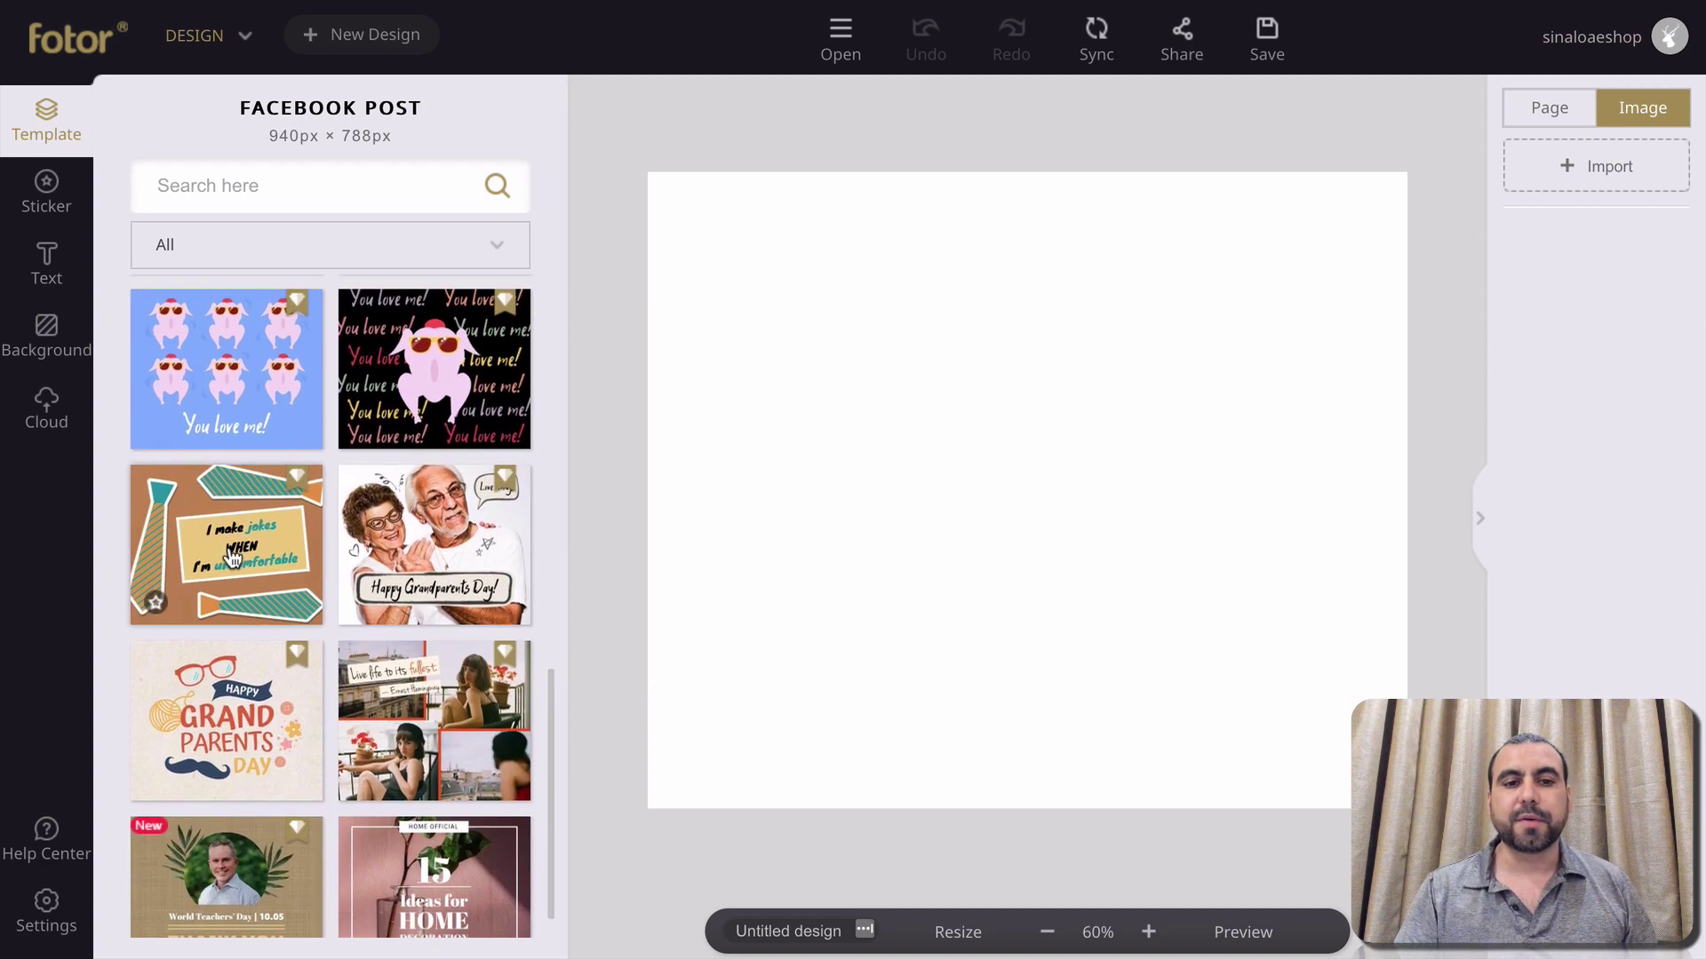
scroll(328, 620, up, 11)
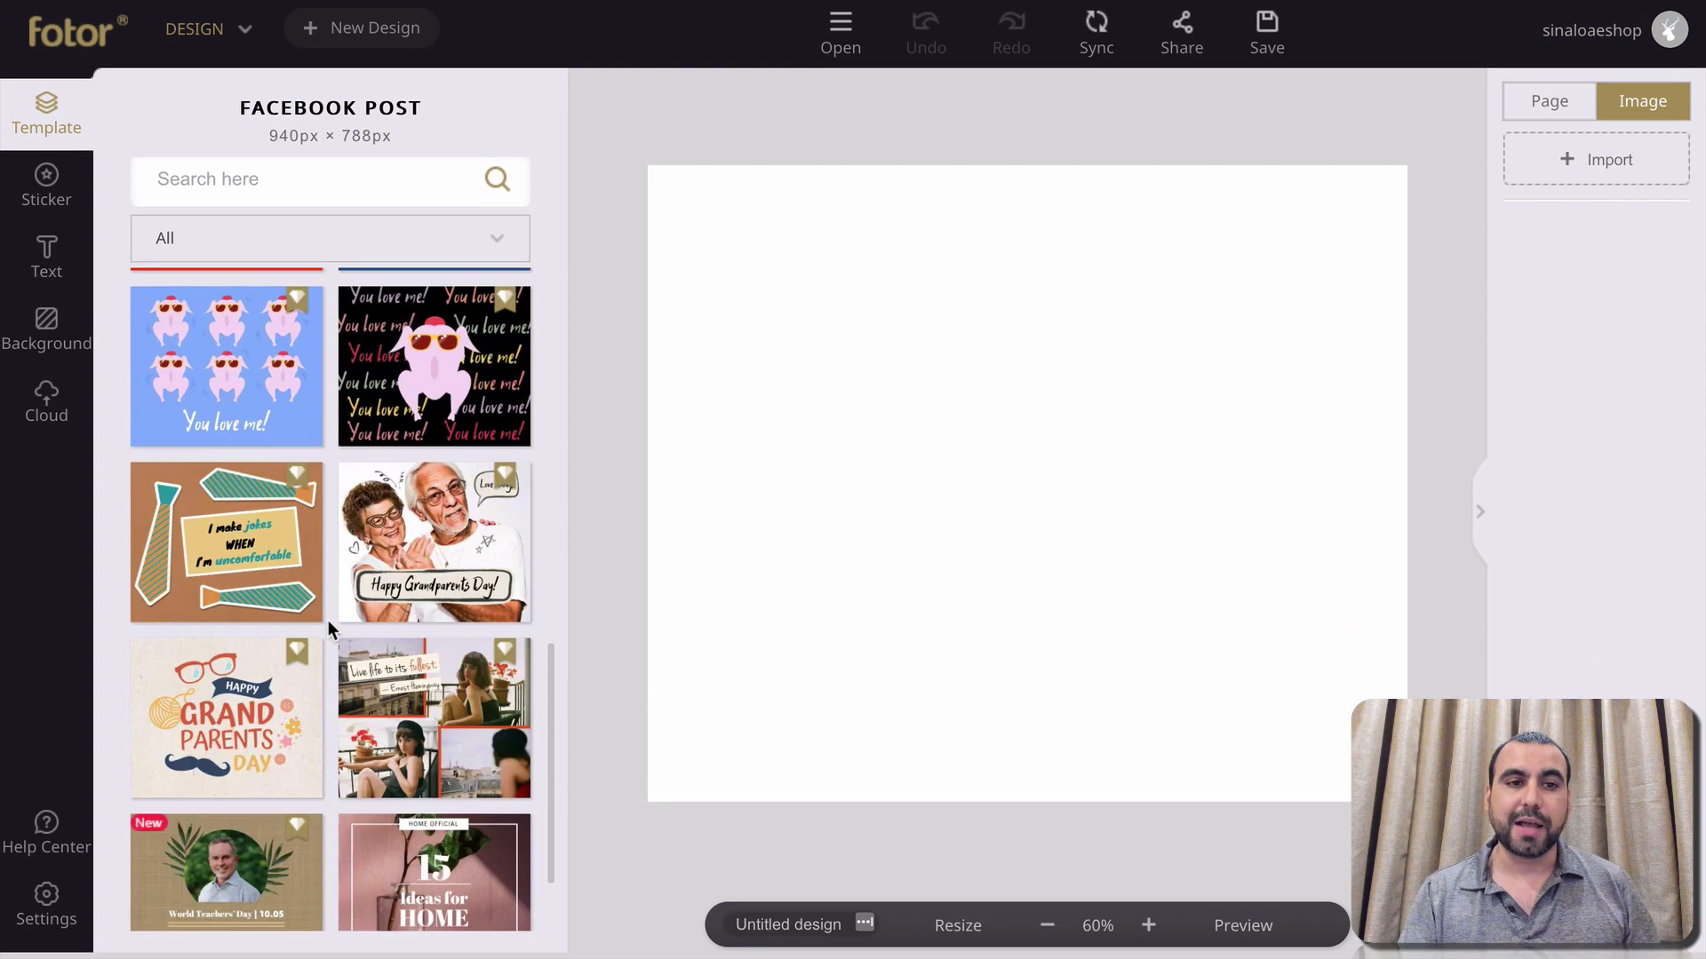
click(266, 187)
text(marketing)
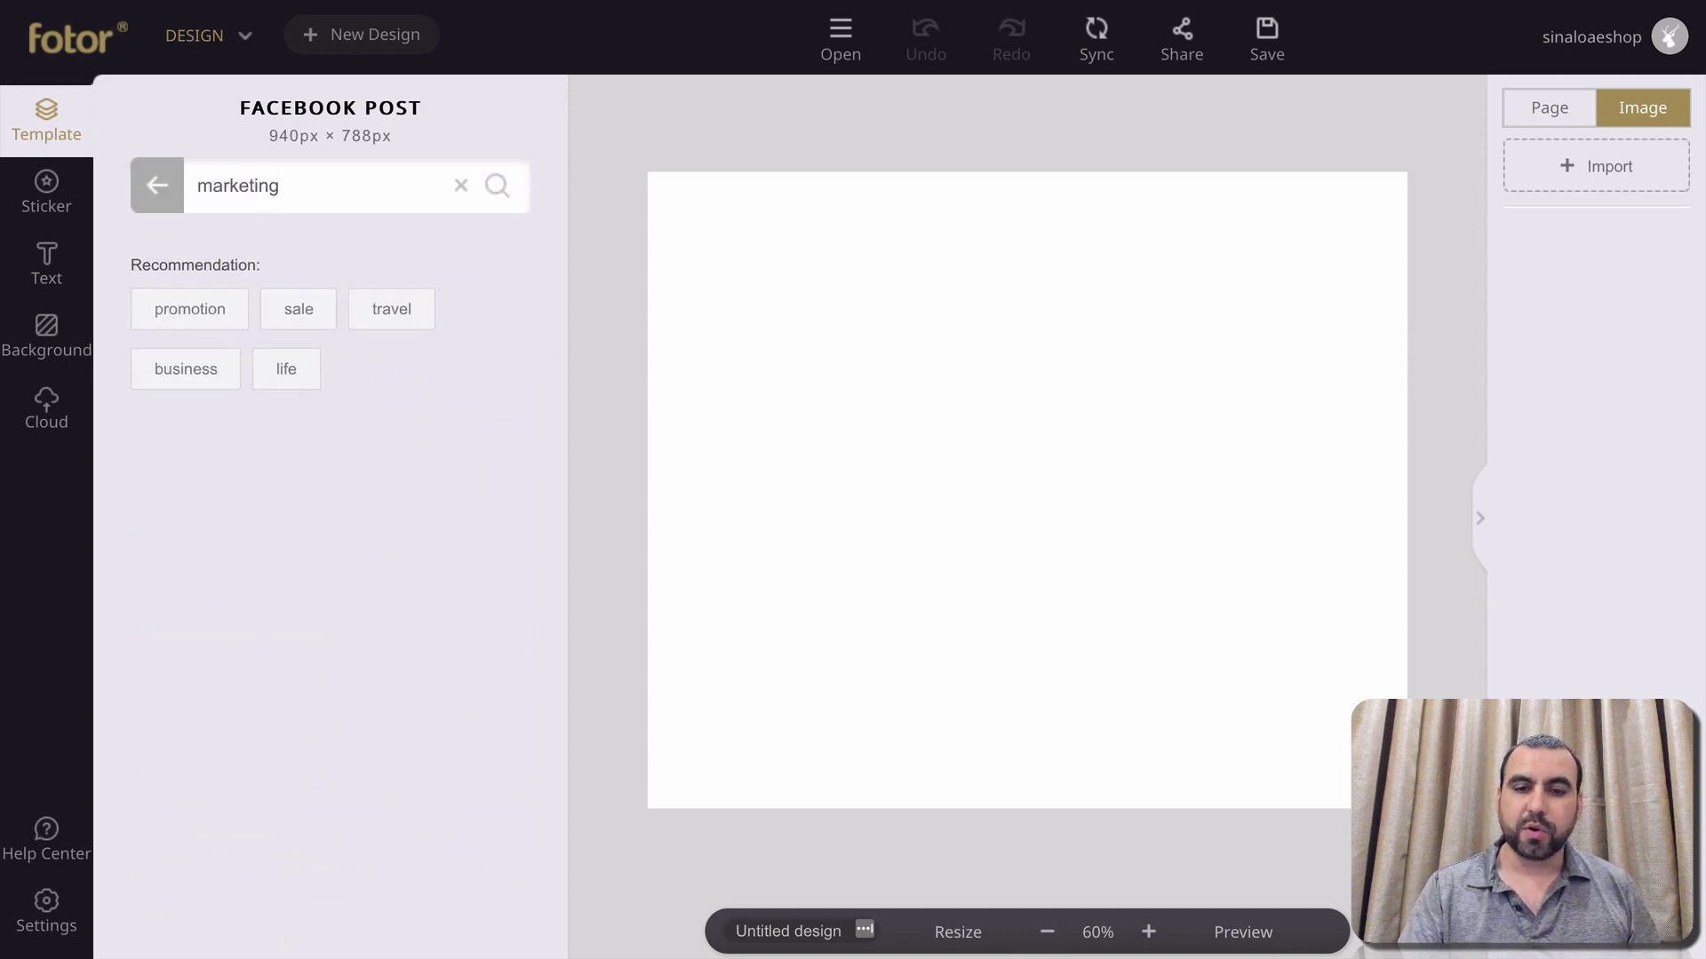
key(Return)
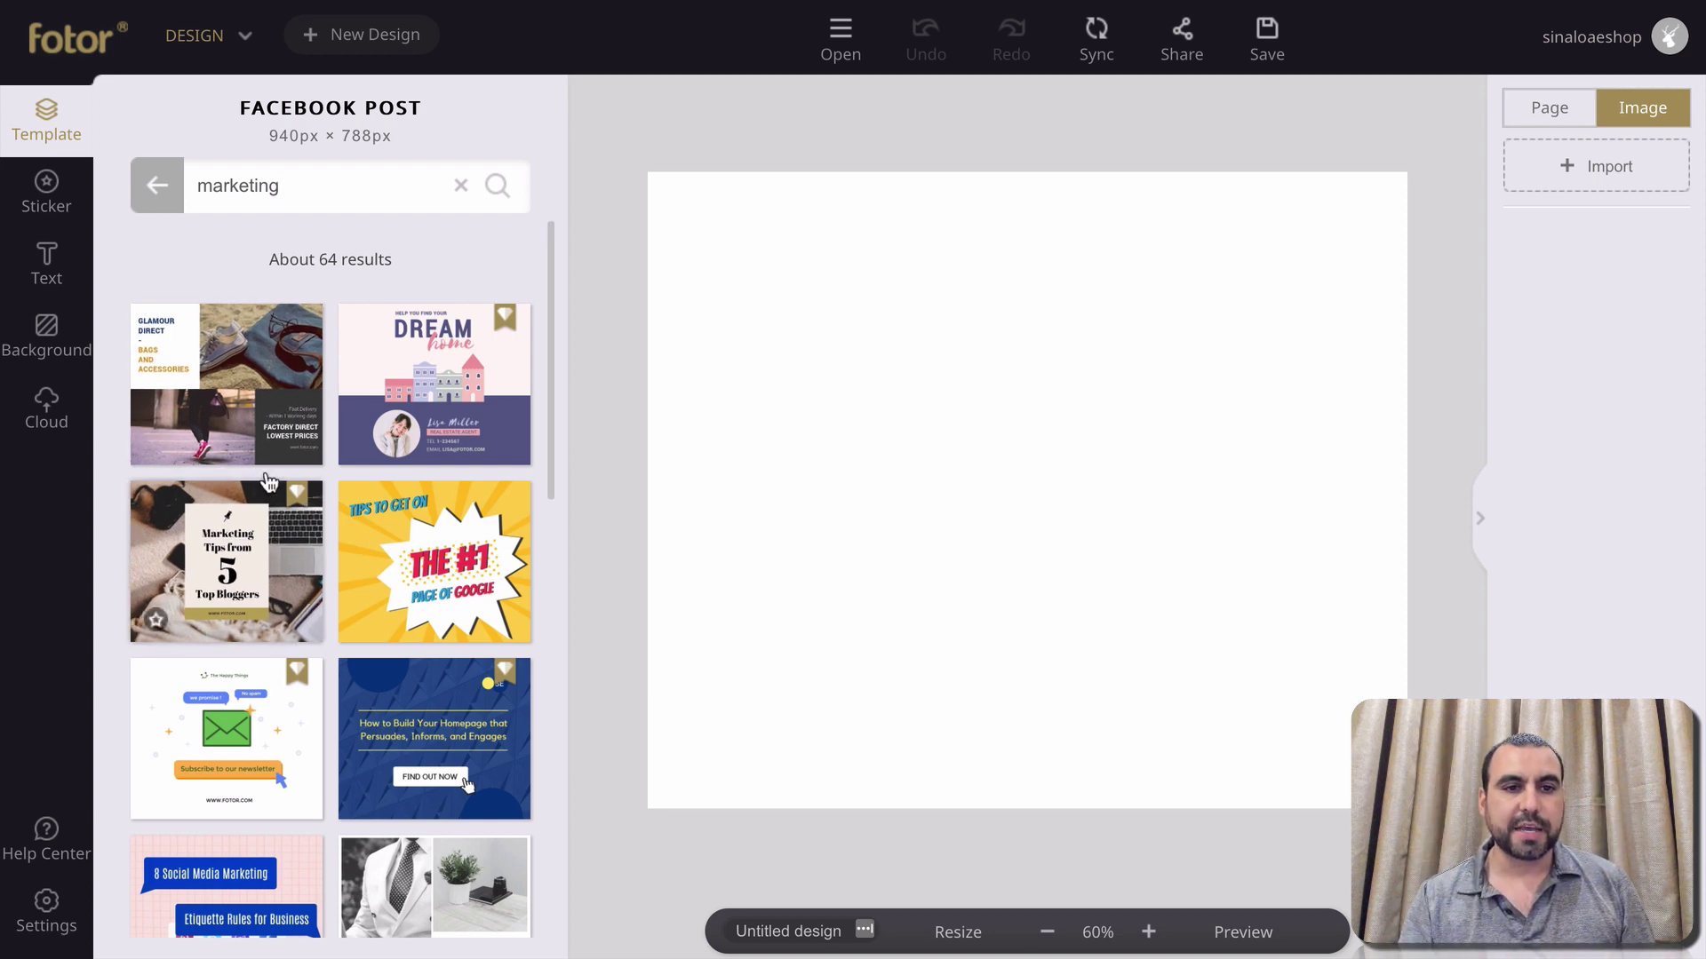
click(228, 558)
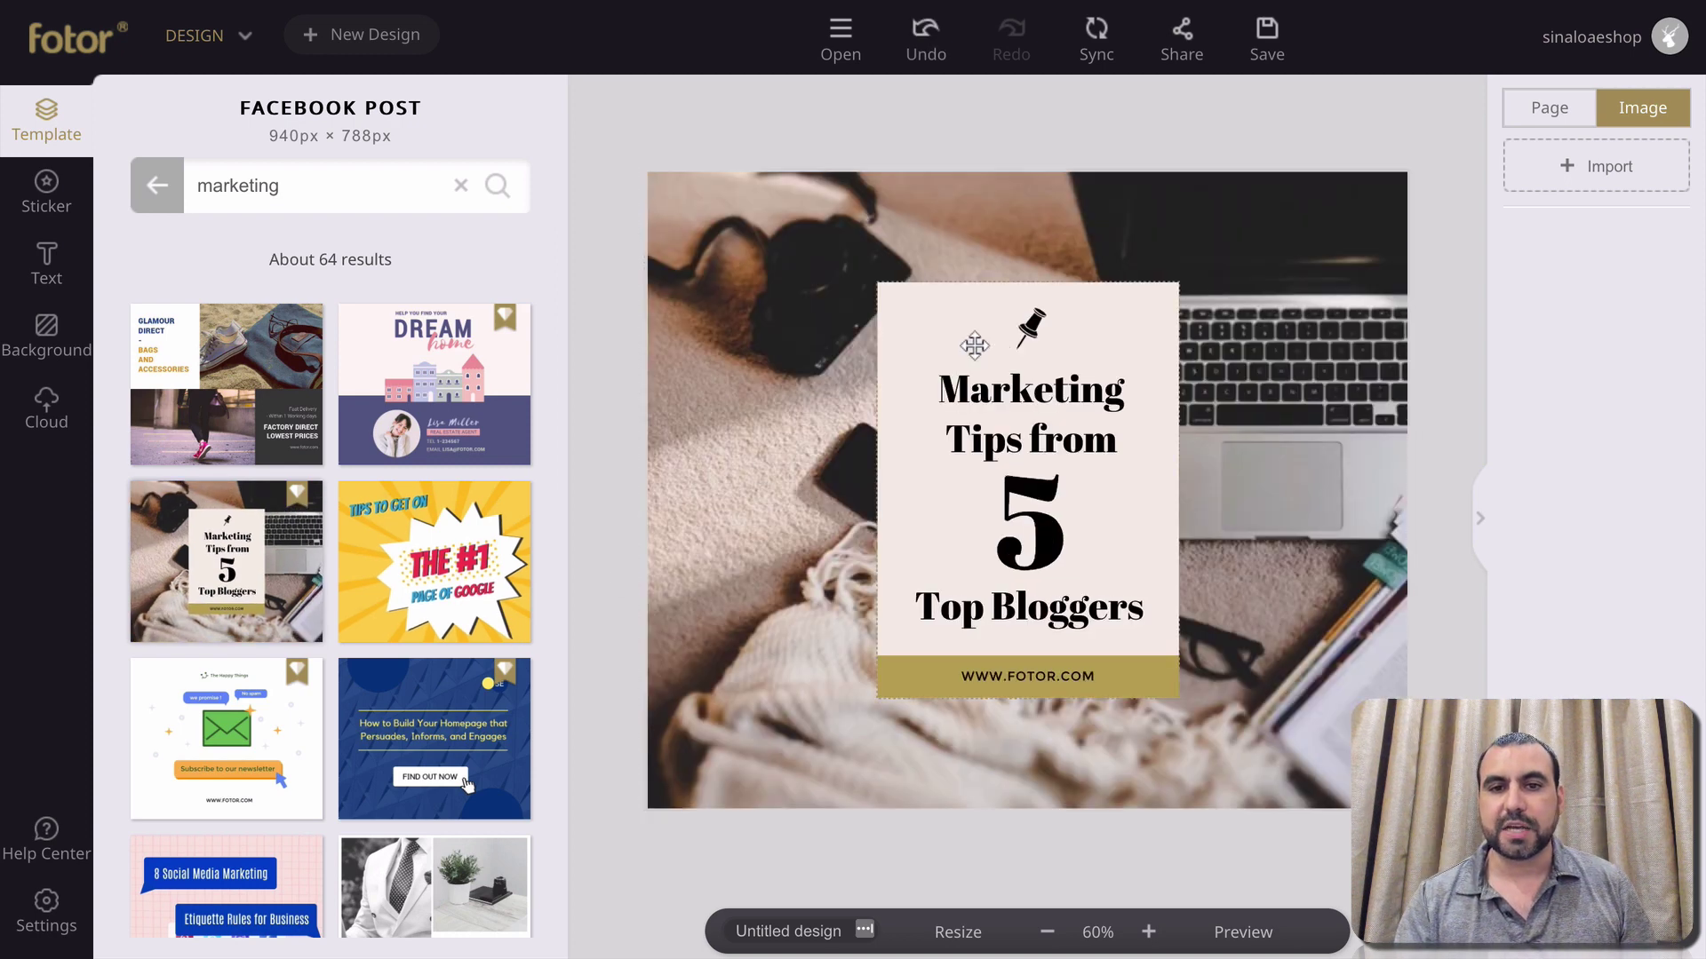
Change the fill of the card behind the text to the default bright yellow
click(925, 318)
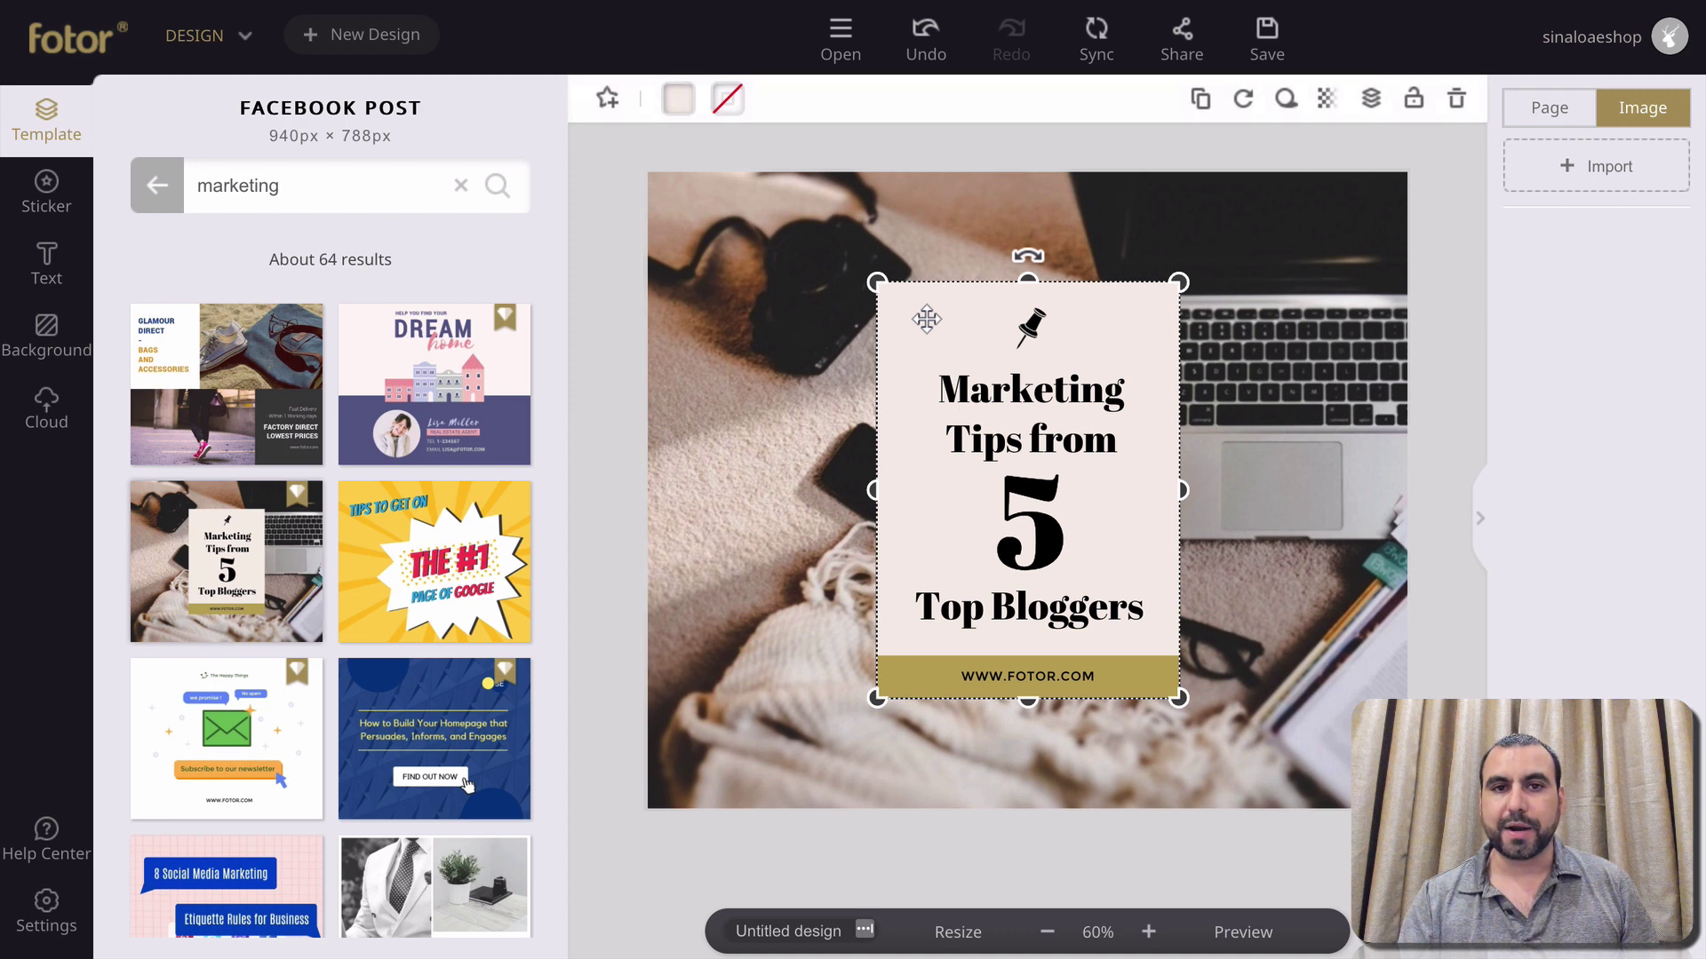
click(678, 98)
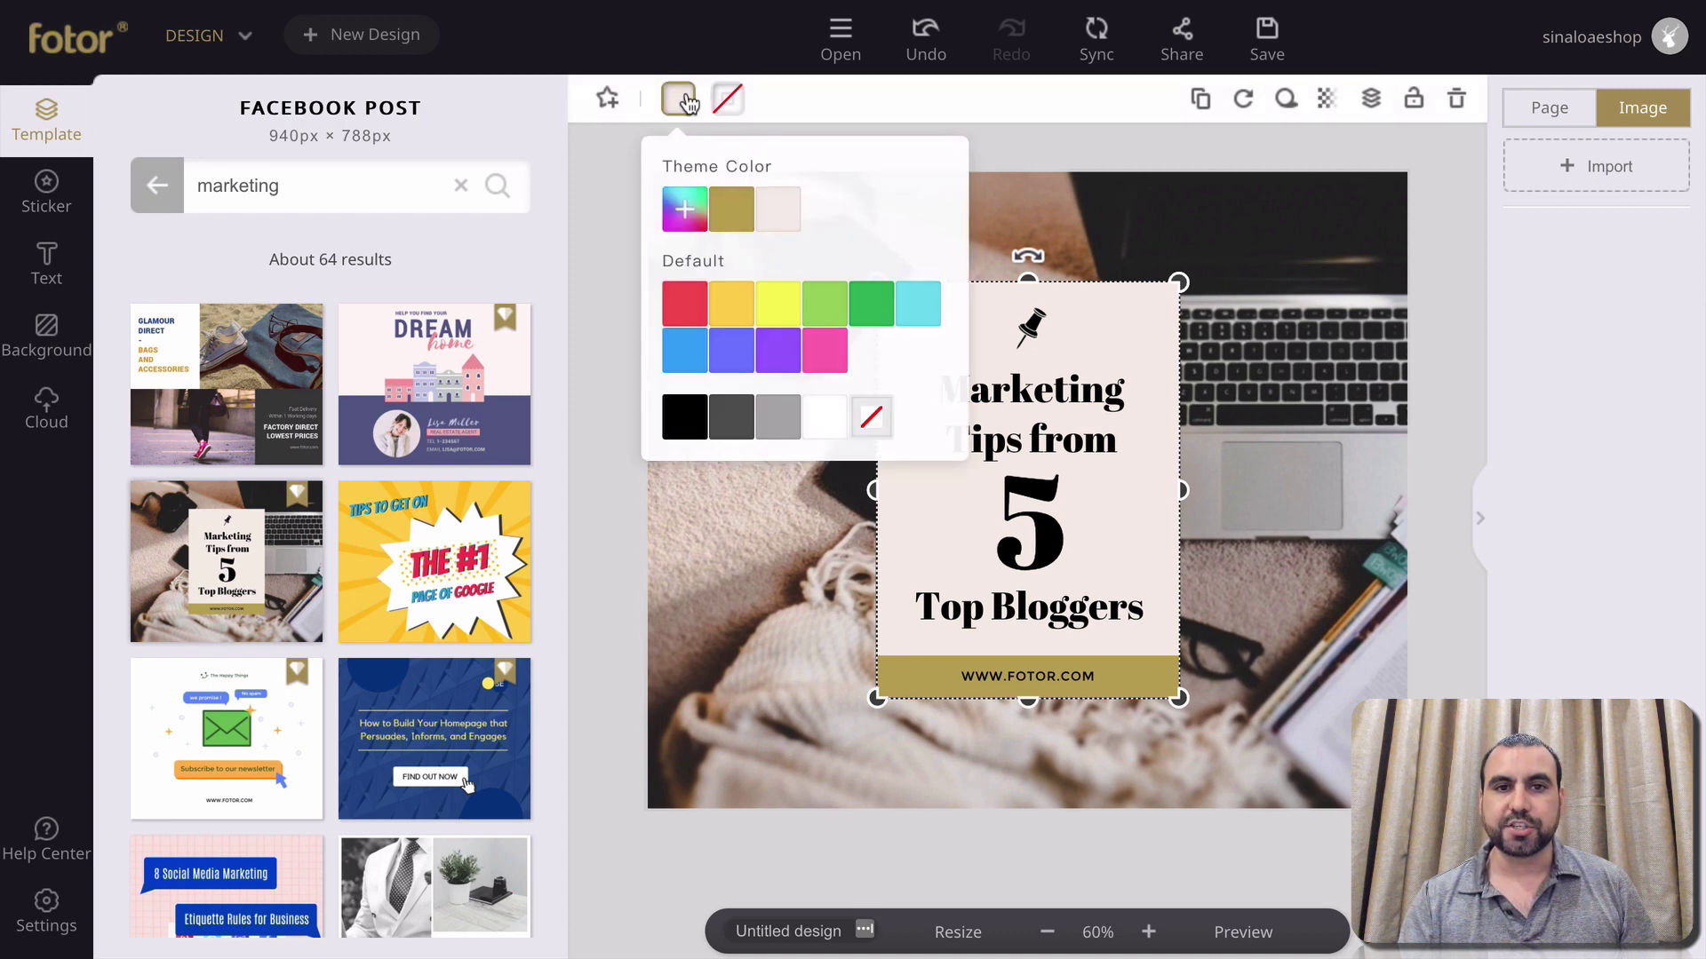
click(771, 312)
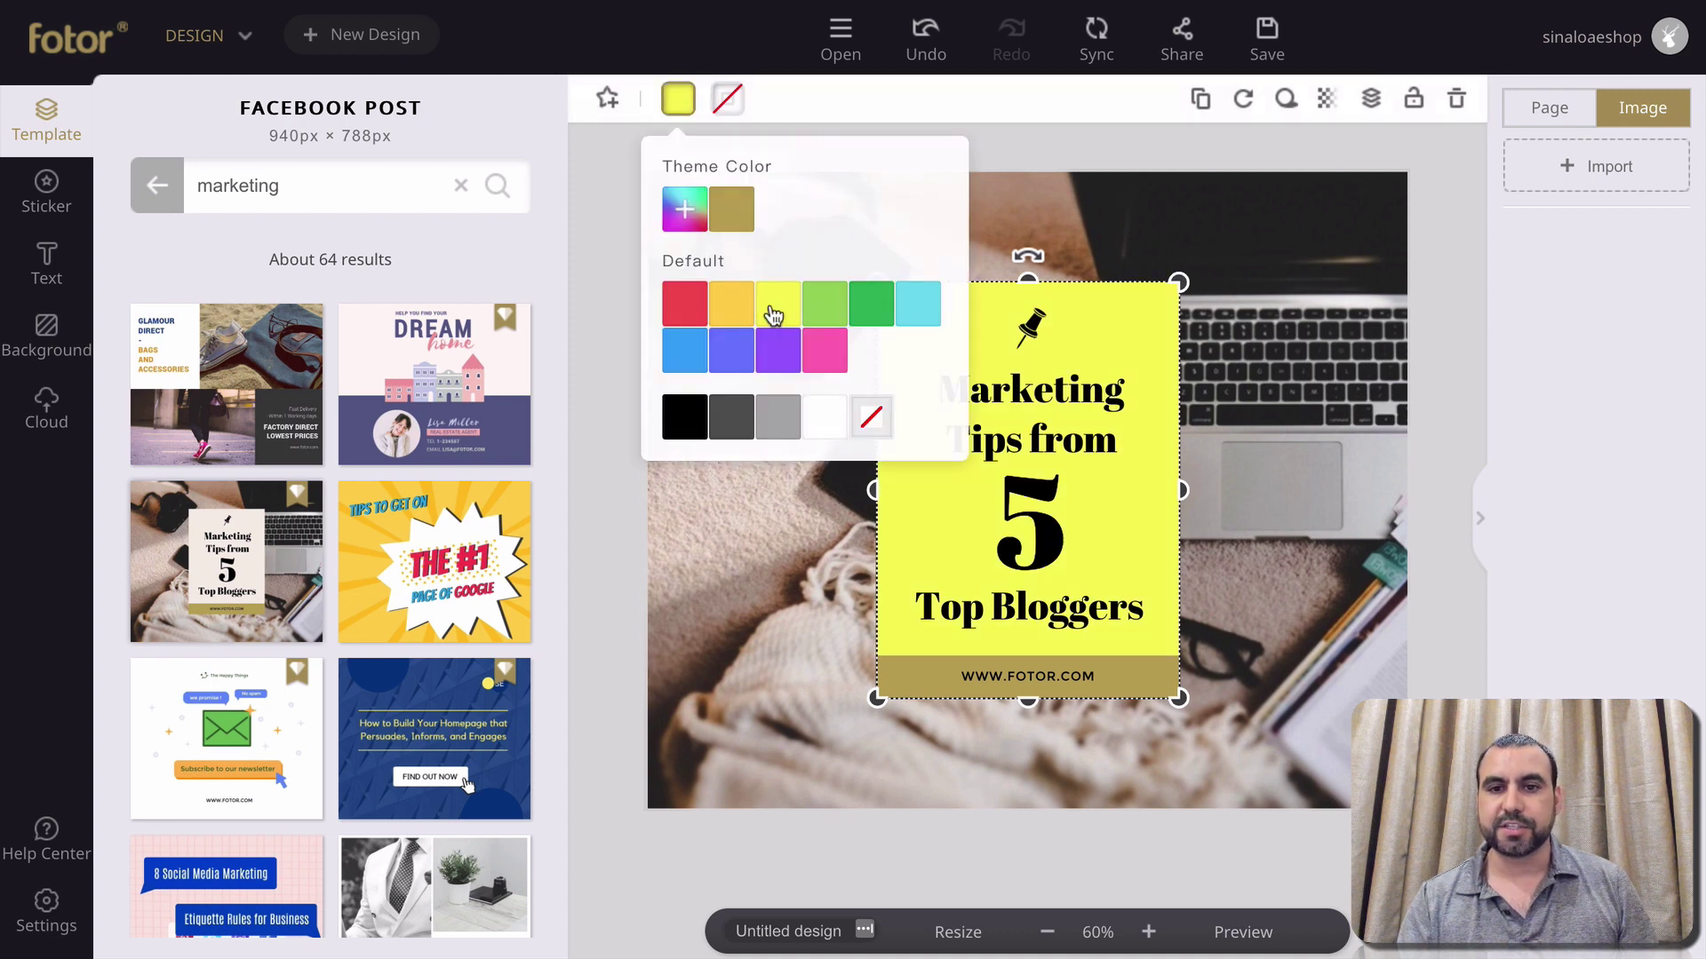
click(1101, 242)
drag(789, 229, 706, 231)
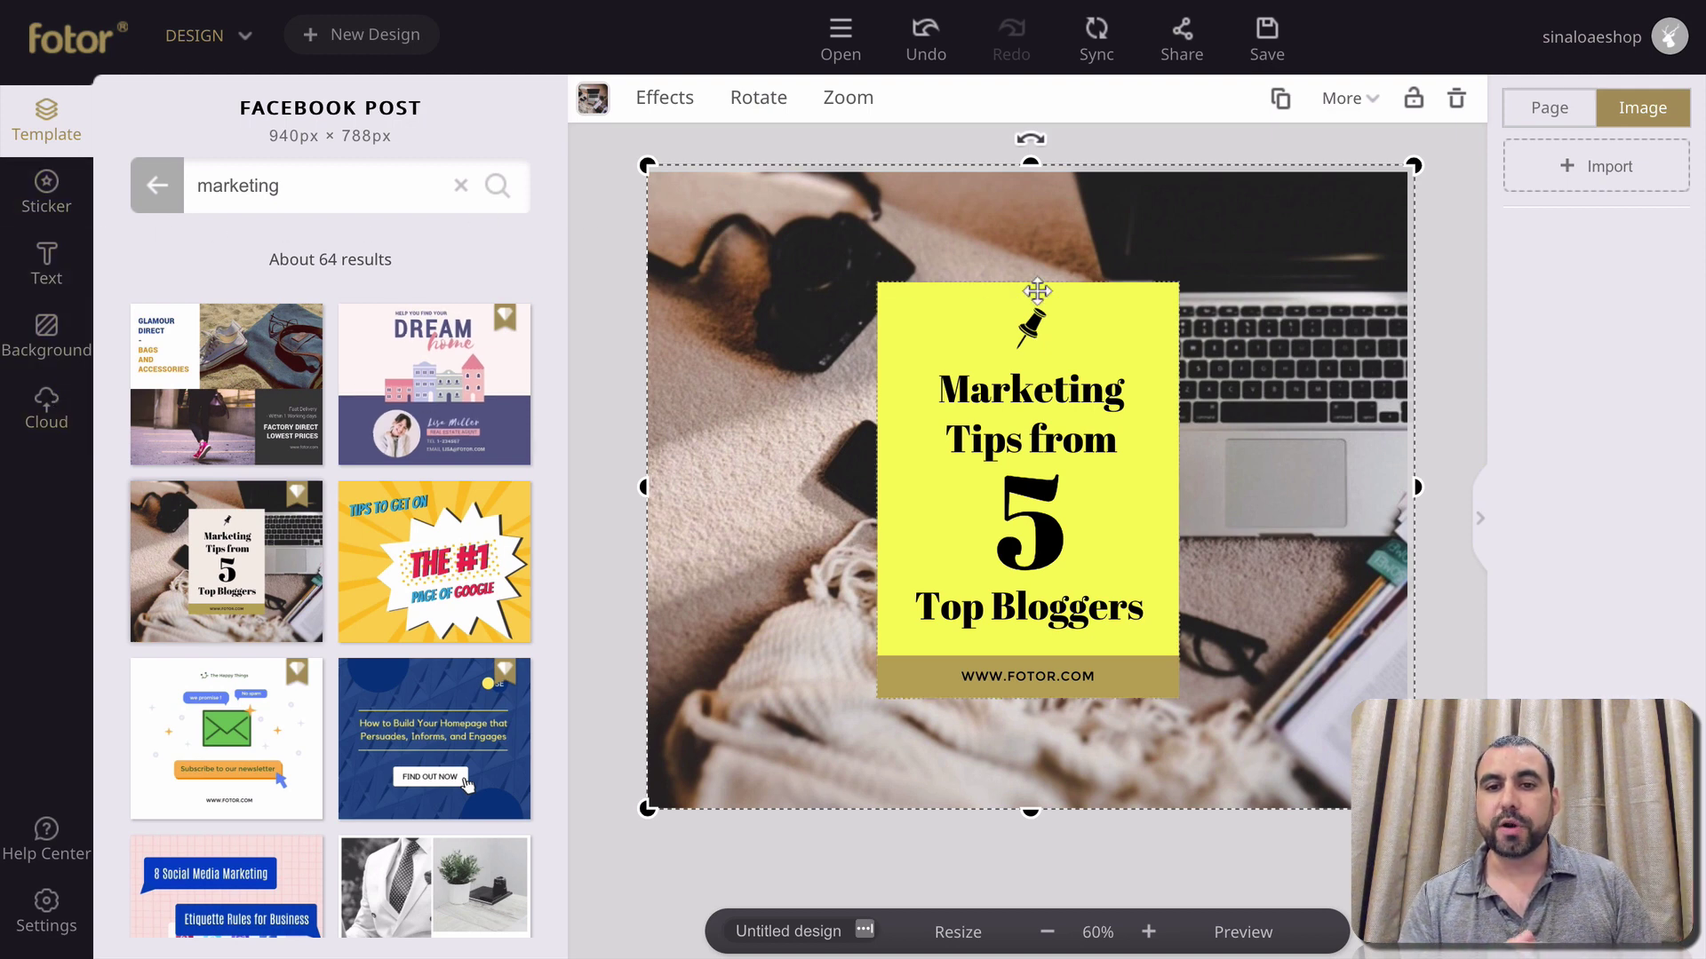
click(1448, 444)
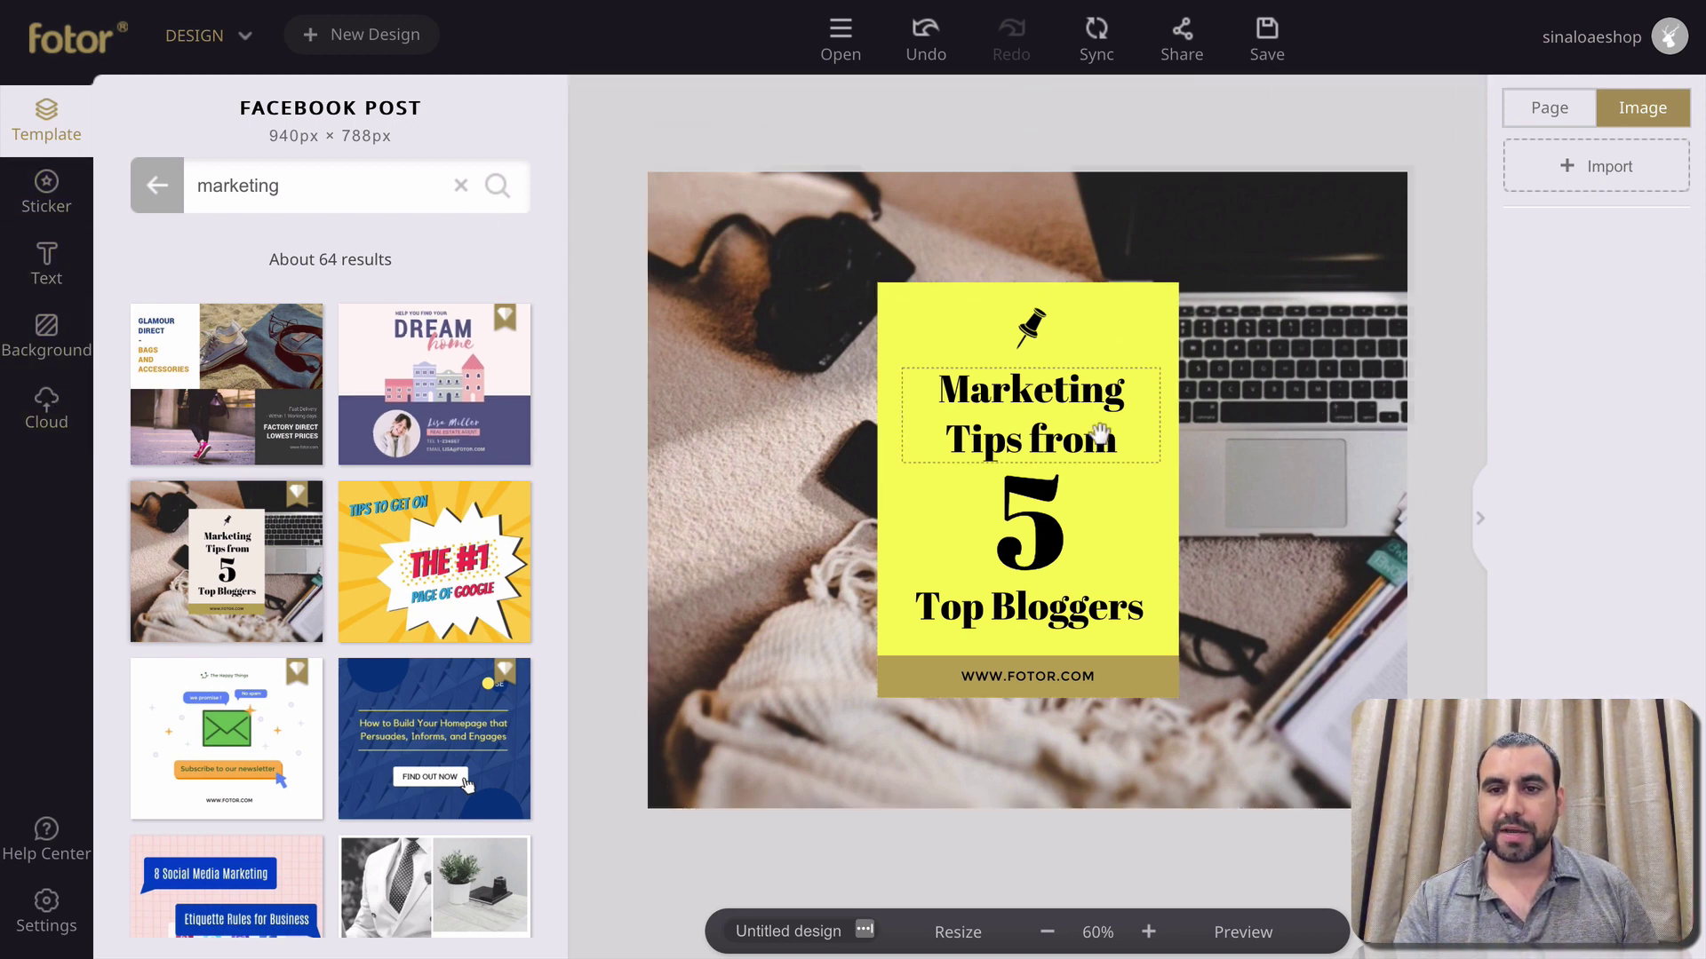
Replace the "Marketing Tips from" heading on the card with "SAAS MASTER" on two lines
click(1026, 410)
drag(1114, 447, 888, 373)
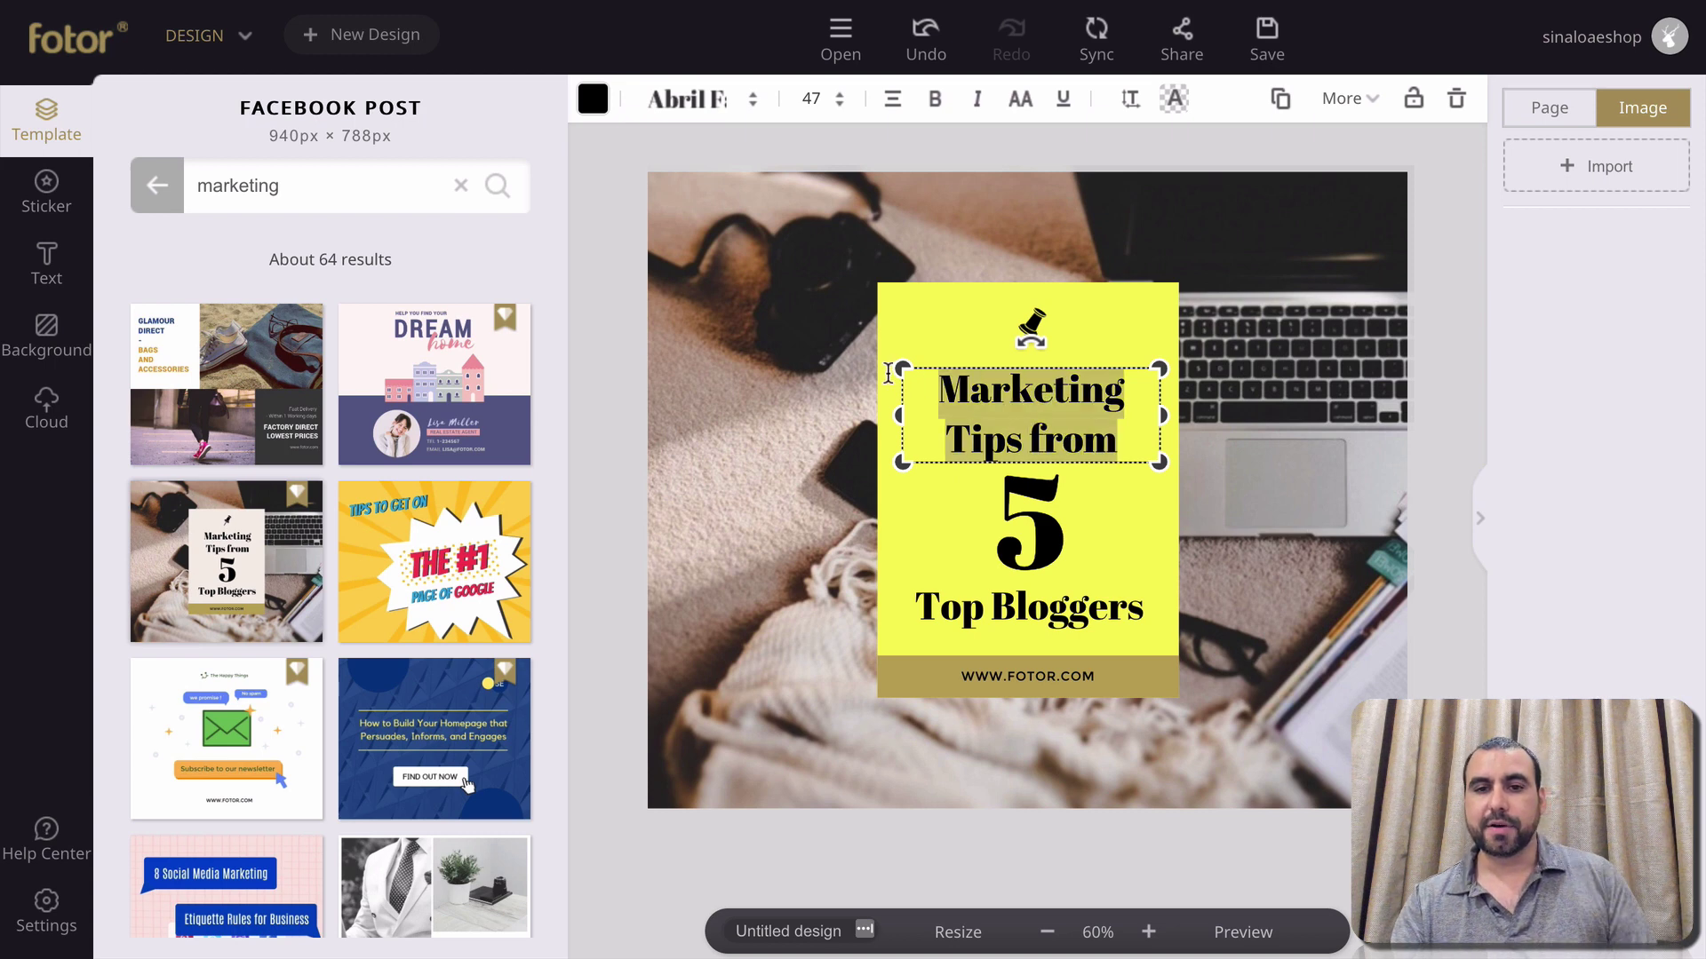
text(SAAS)
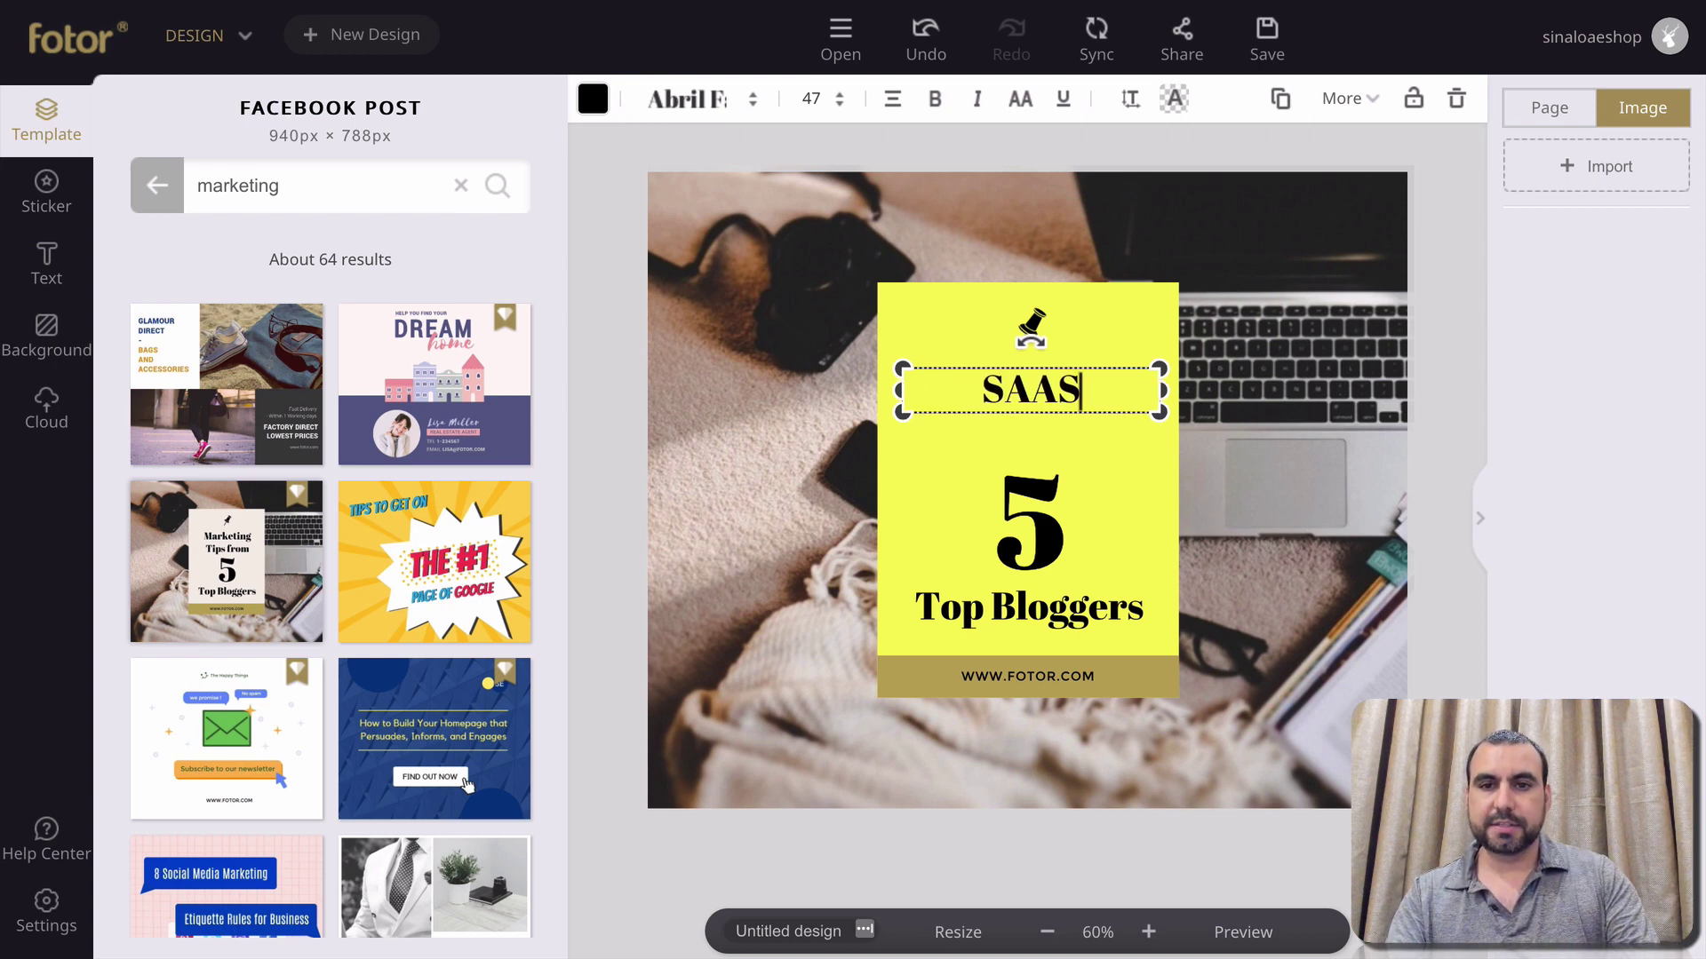
key(Return)
text(MASTER)
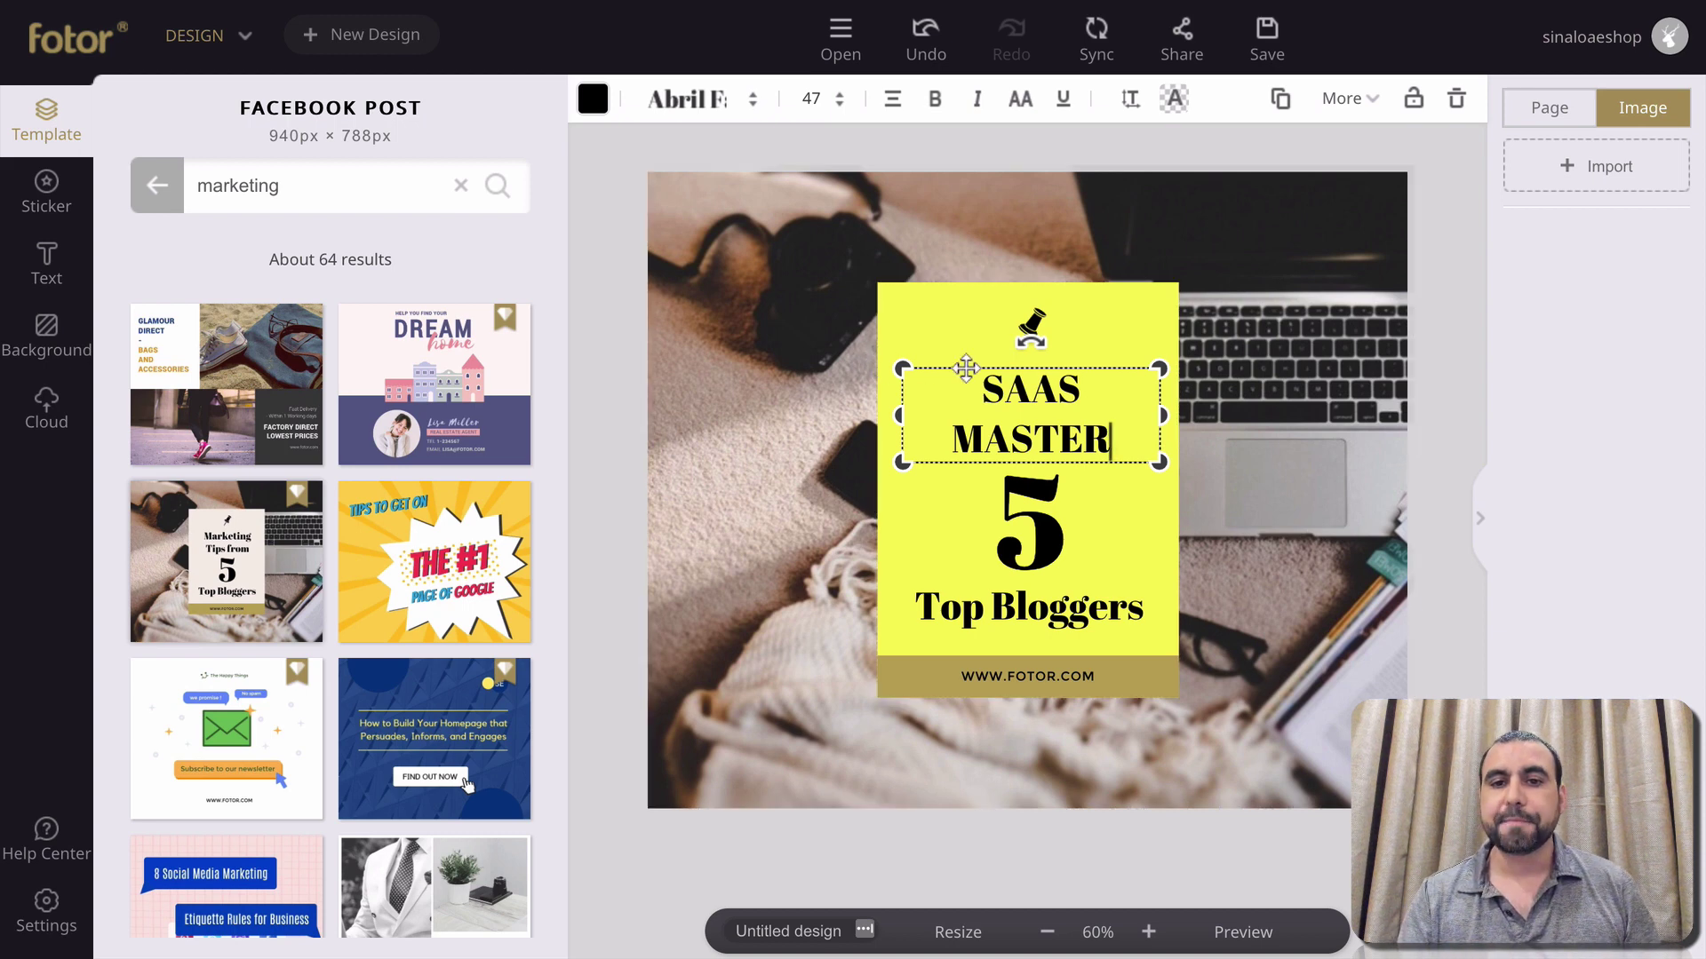
Look through the fonts available for the "SAAS MASTER" heading without choosing another one
click(691, 99)
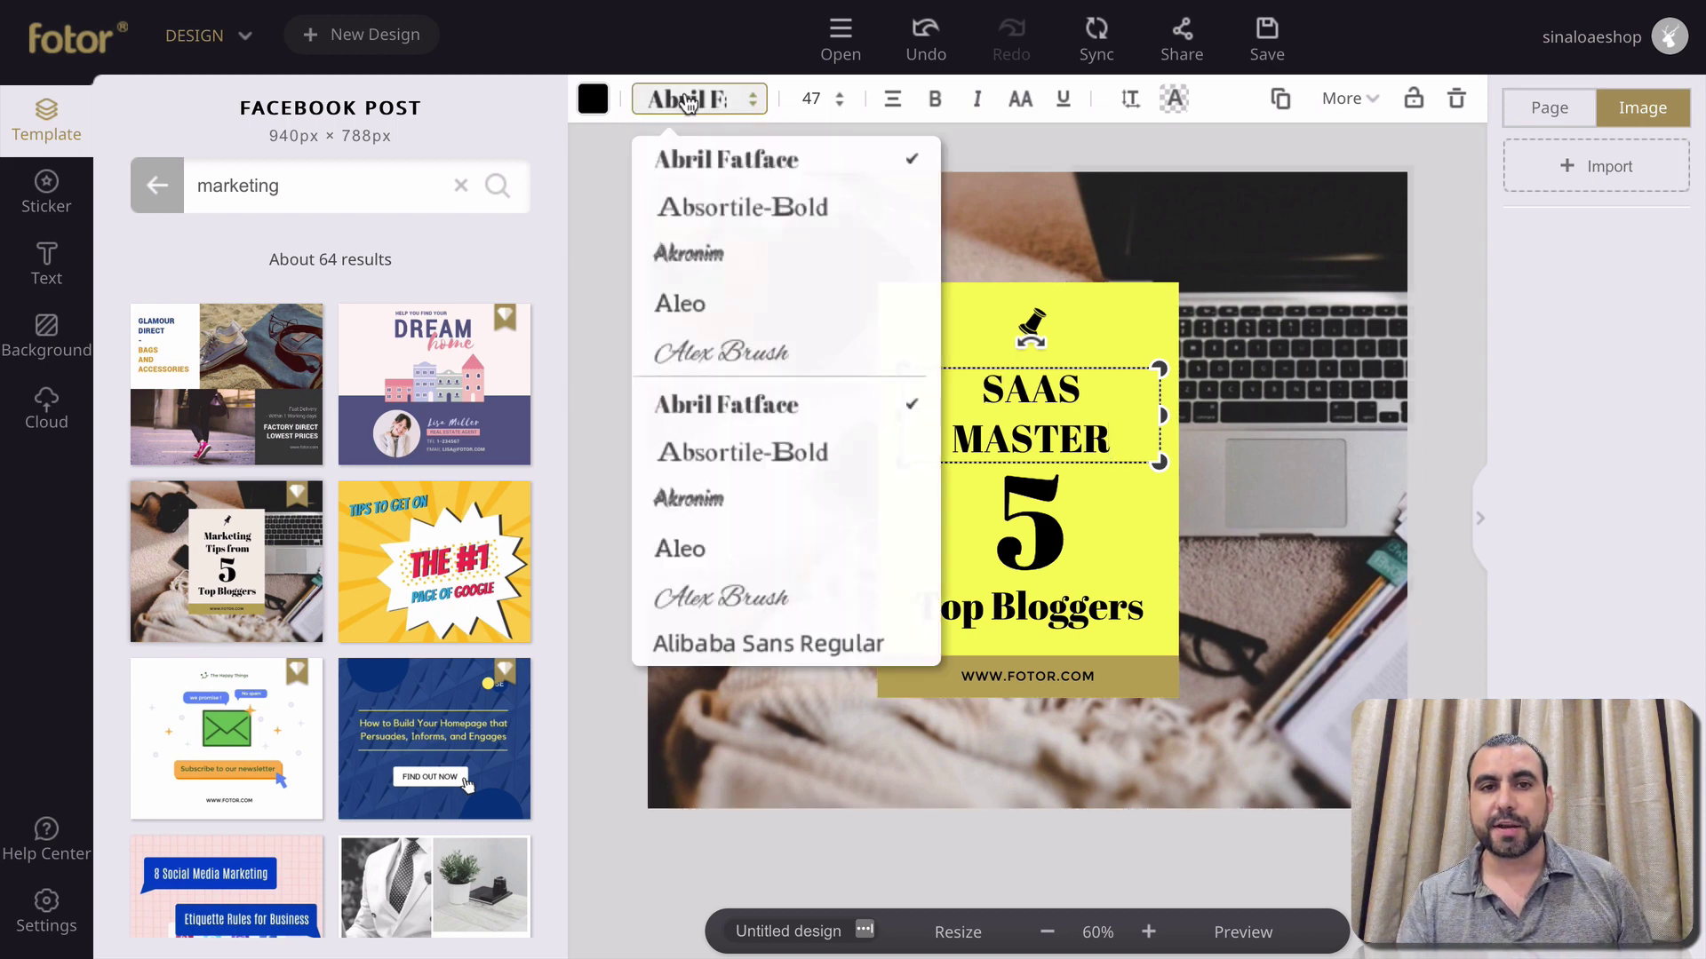
scroll(718, 388, down, 3)
scroll(719, 389, down, 5)
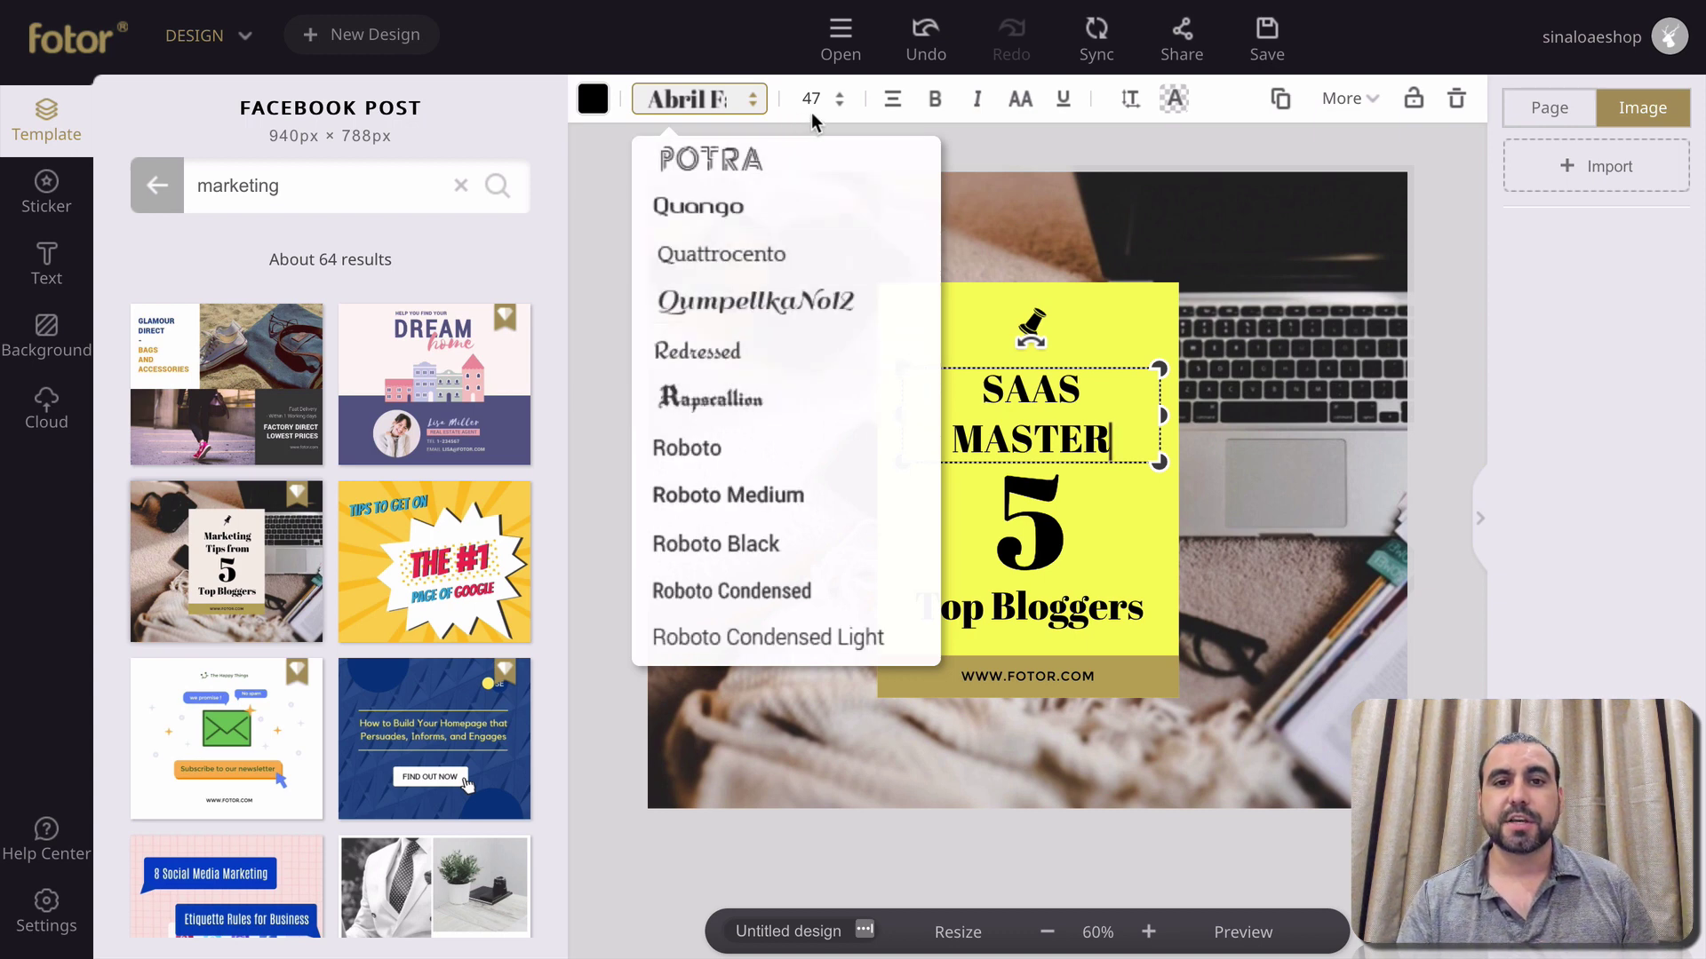
click(1013, 165)
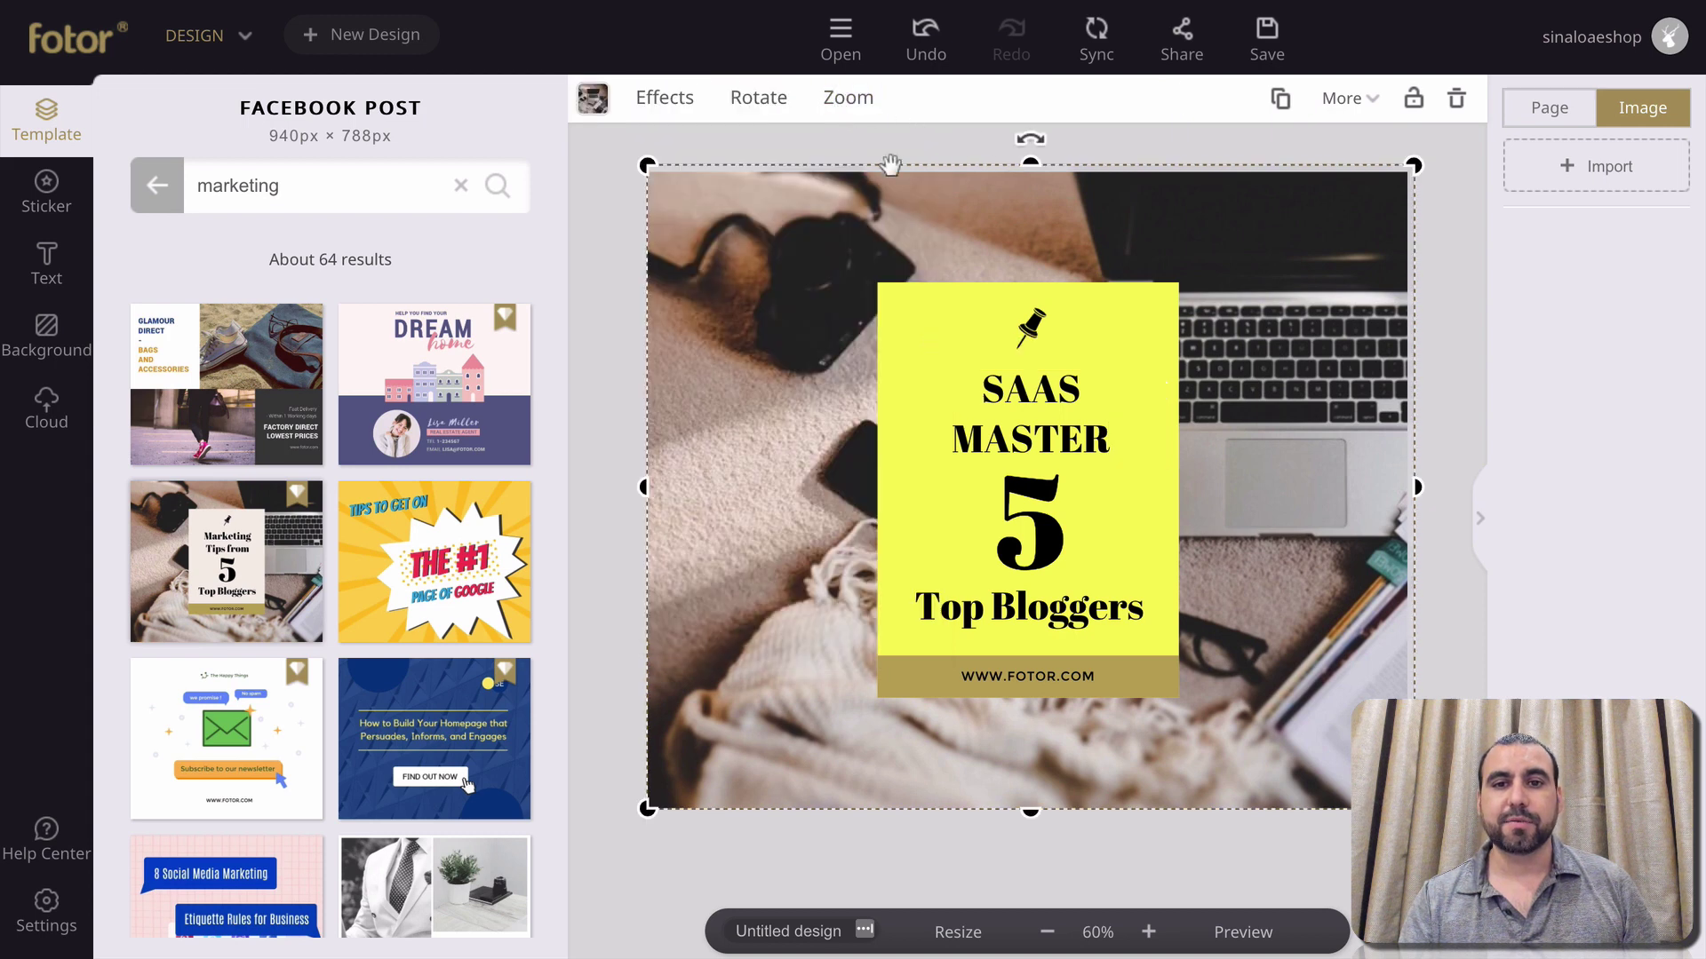
Shift the yellow card slightly down and to the left behind its texts
click(1036, 430)
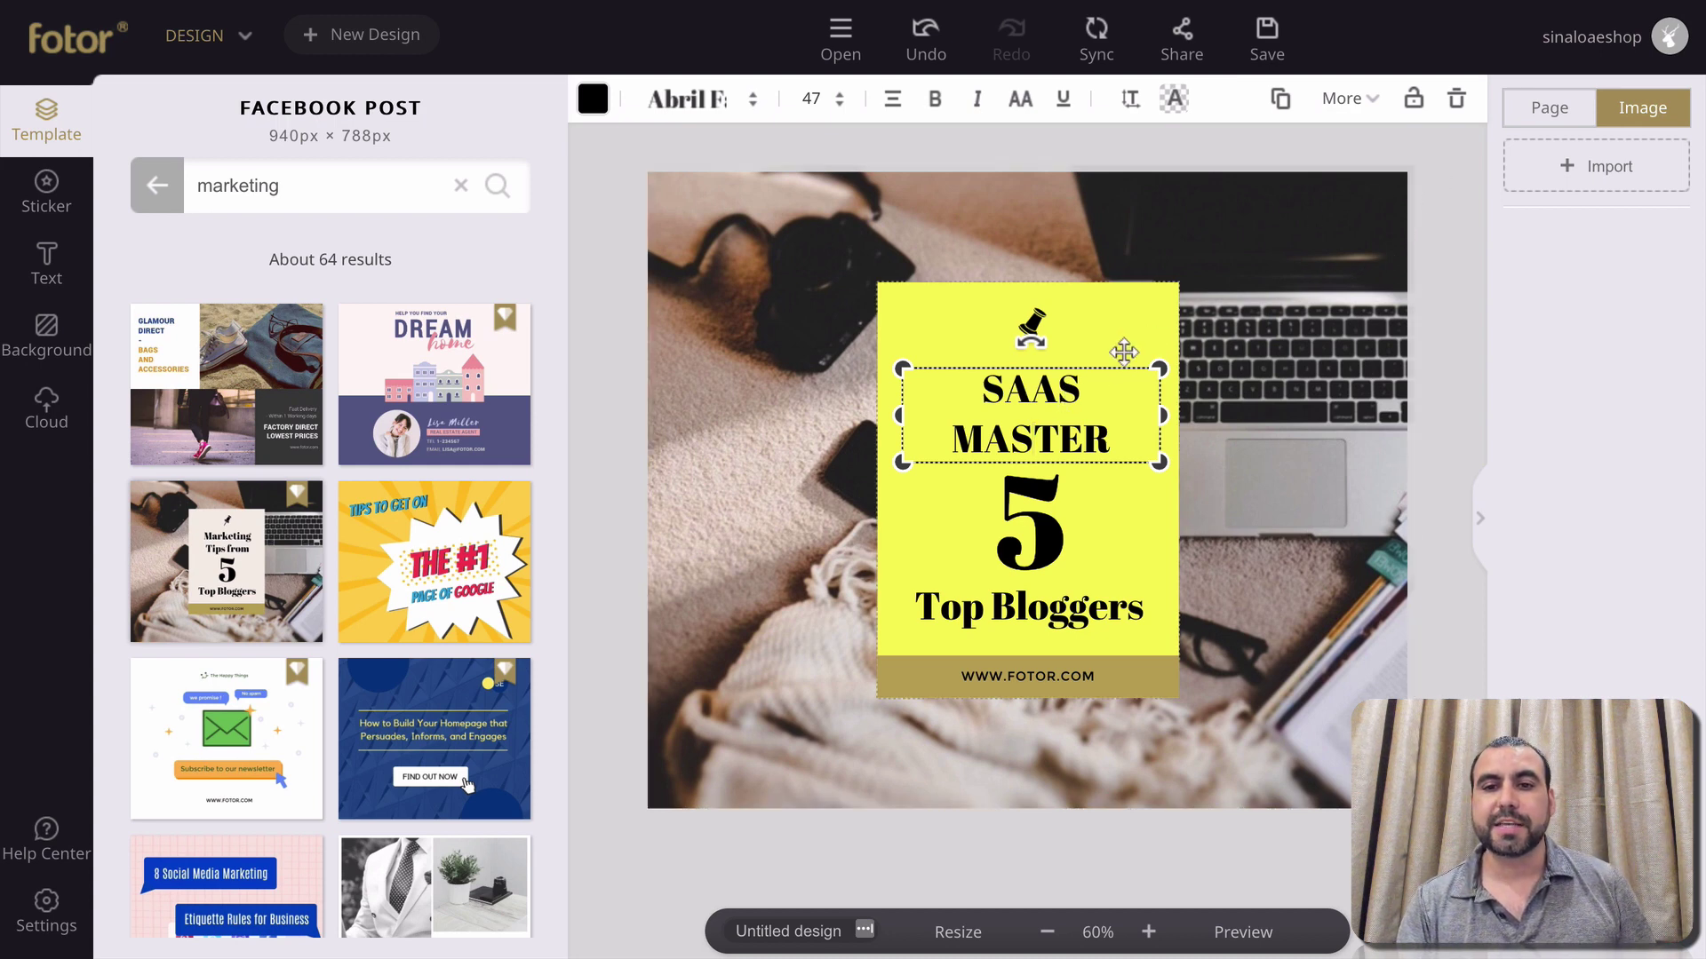
click(1086, 355)
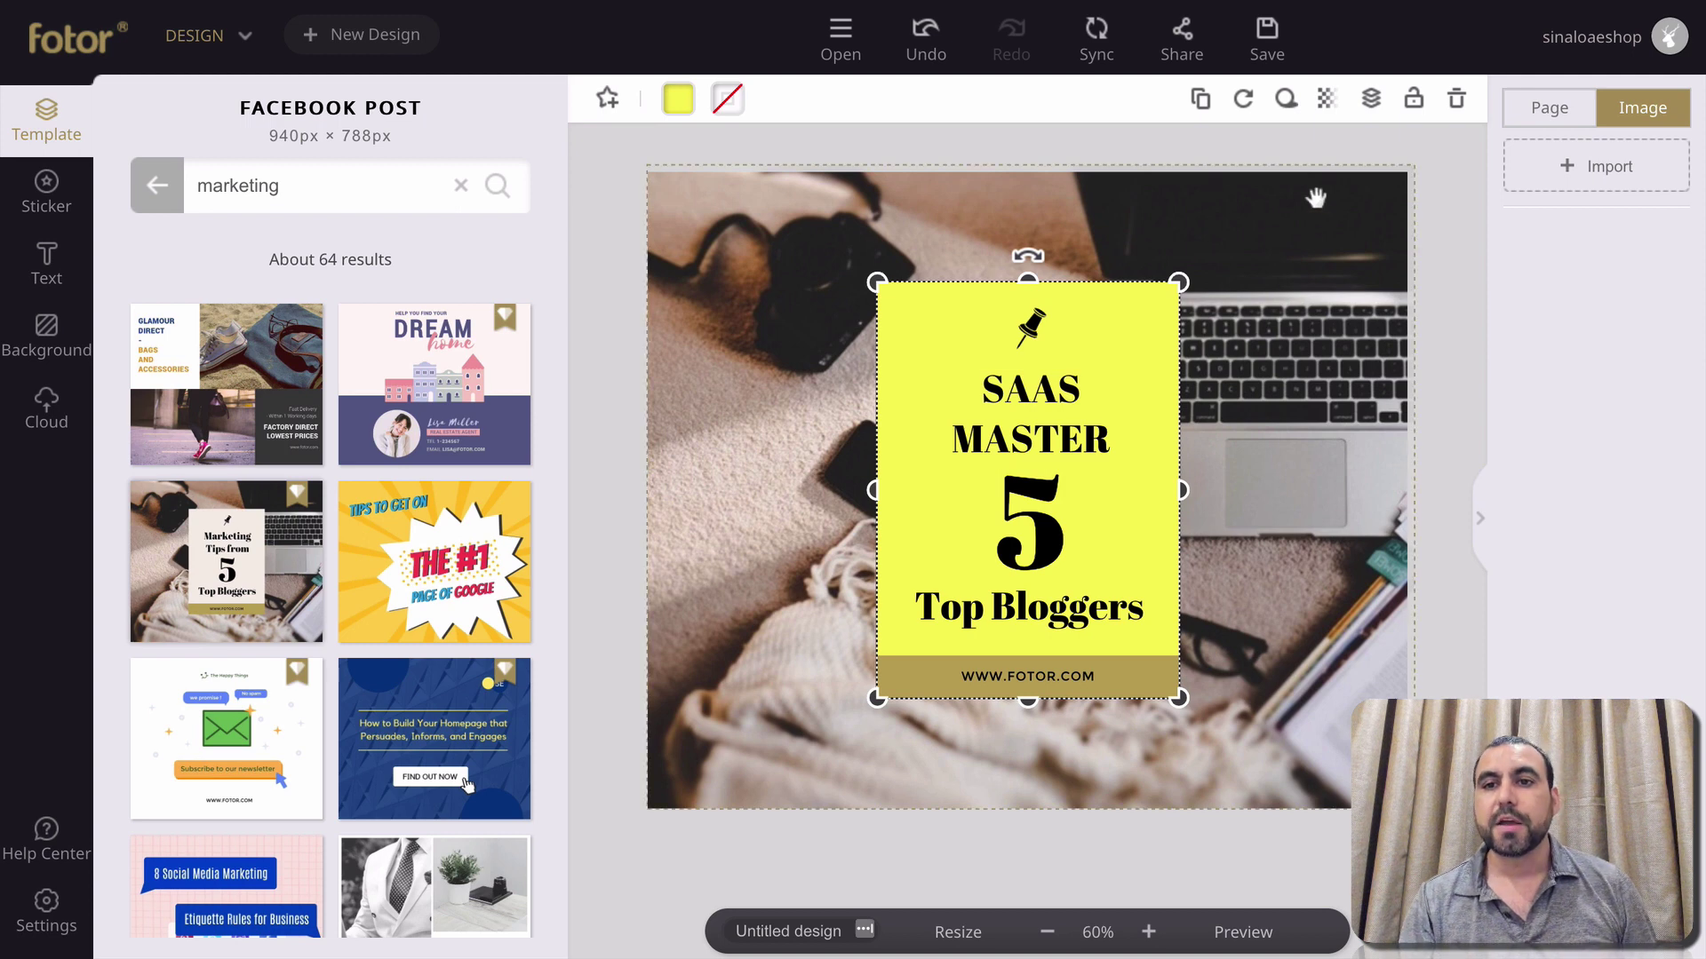
mouse_move(1132, 315)
mouse_down()
mouse_move(1059, 319)
mouse_move(1195, 293)
mouse_move(1121, 334)
mouse_up()
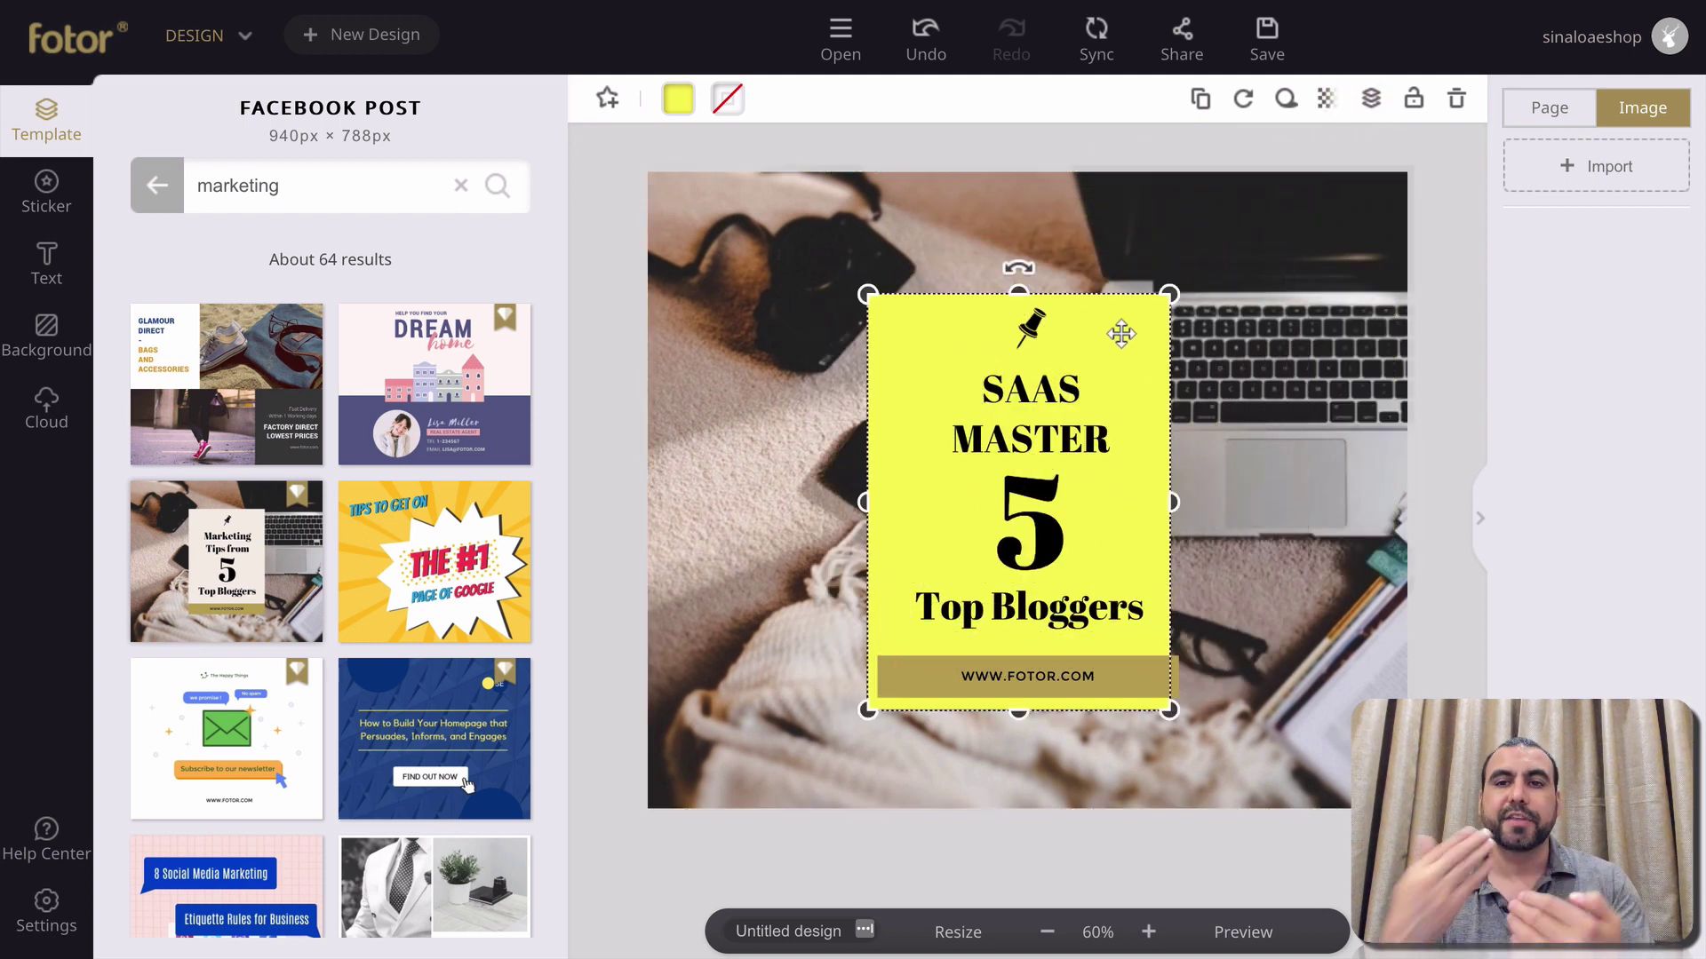
Try raising the yellow card's layer above most texts and lowering it beneath the photo, and return it to just above the photo
click(1369, 100)
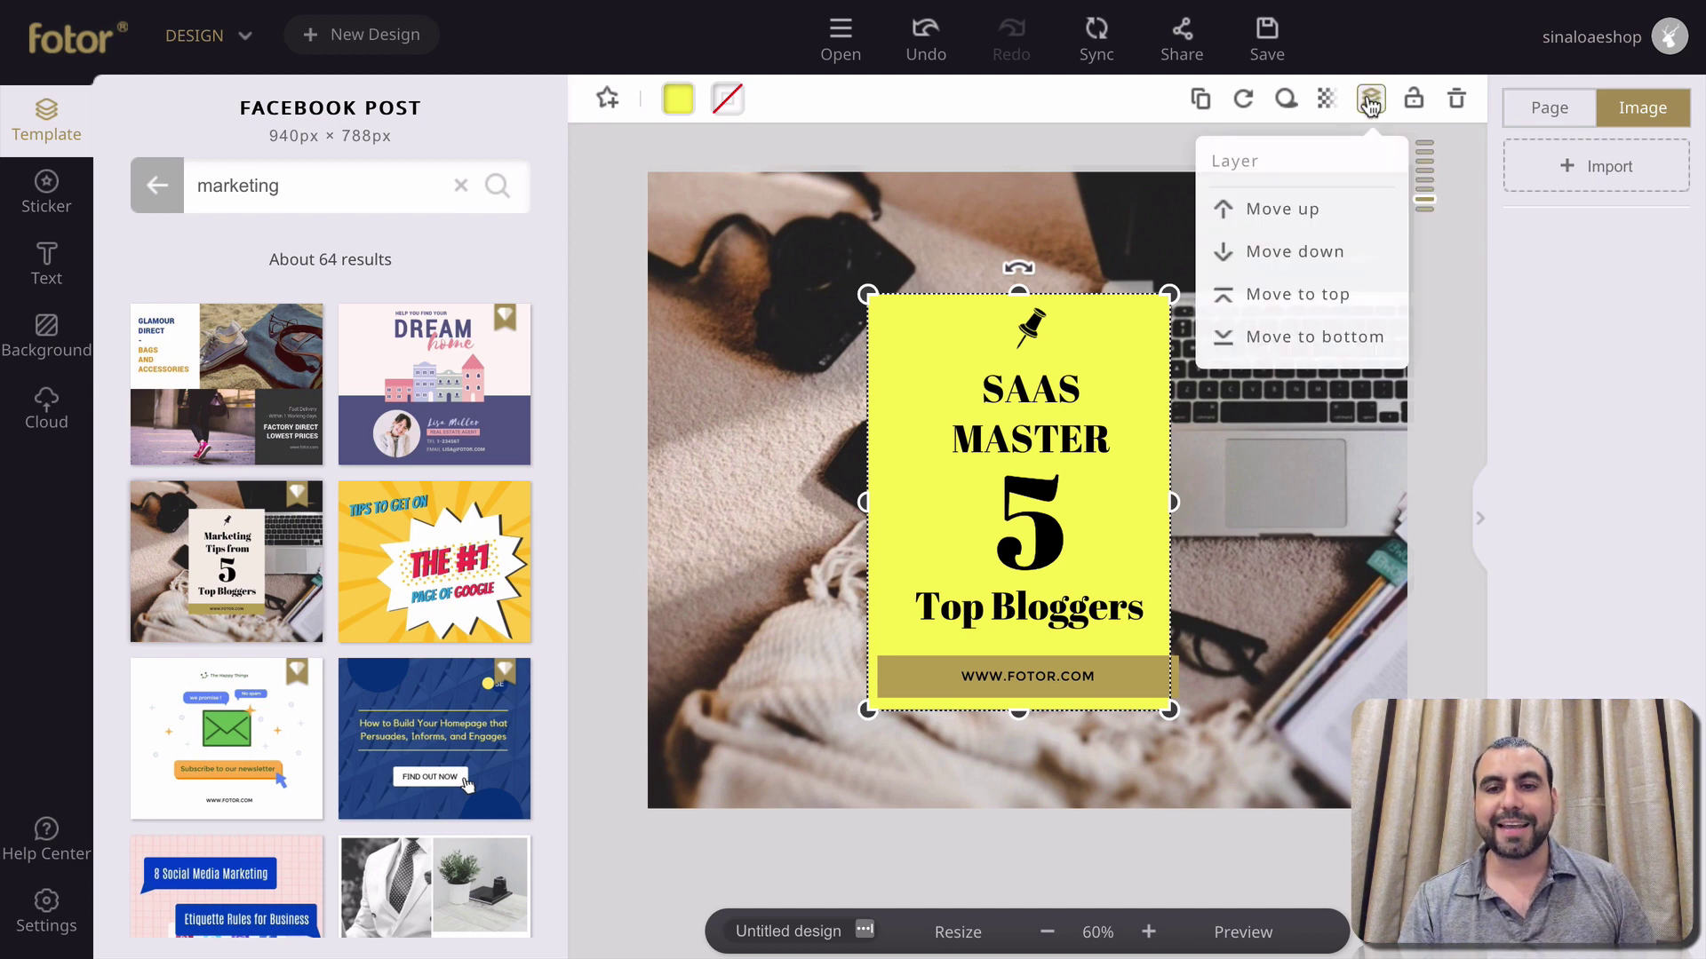
click(1306, 210)
click(1307, 209)
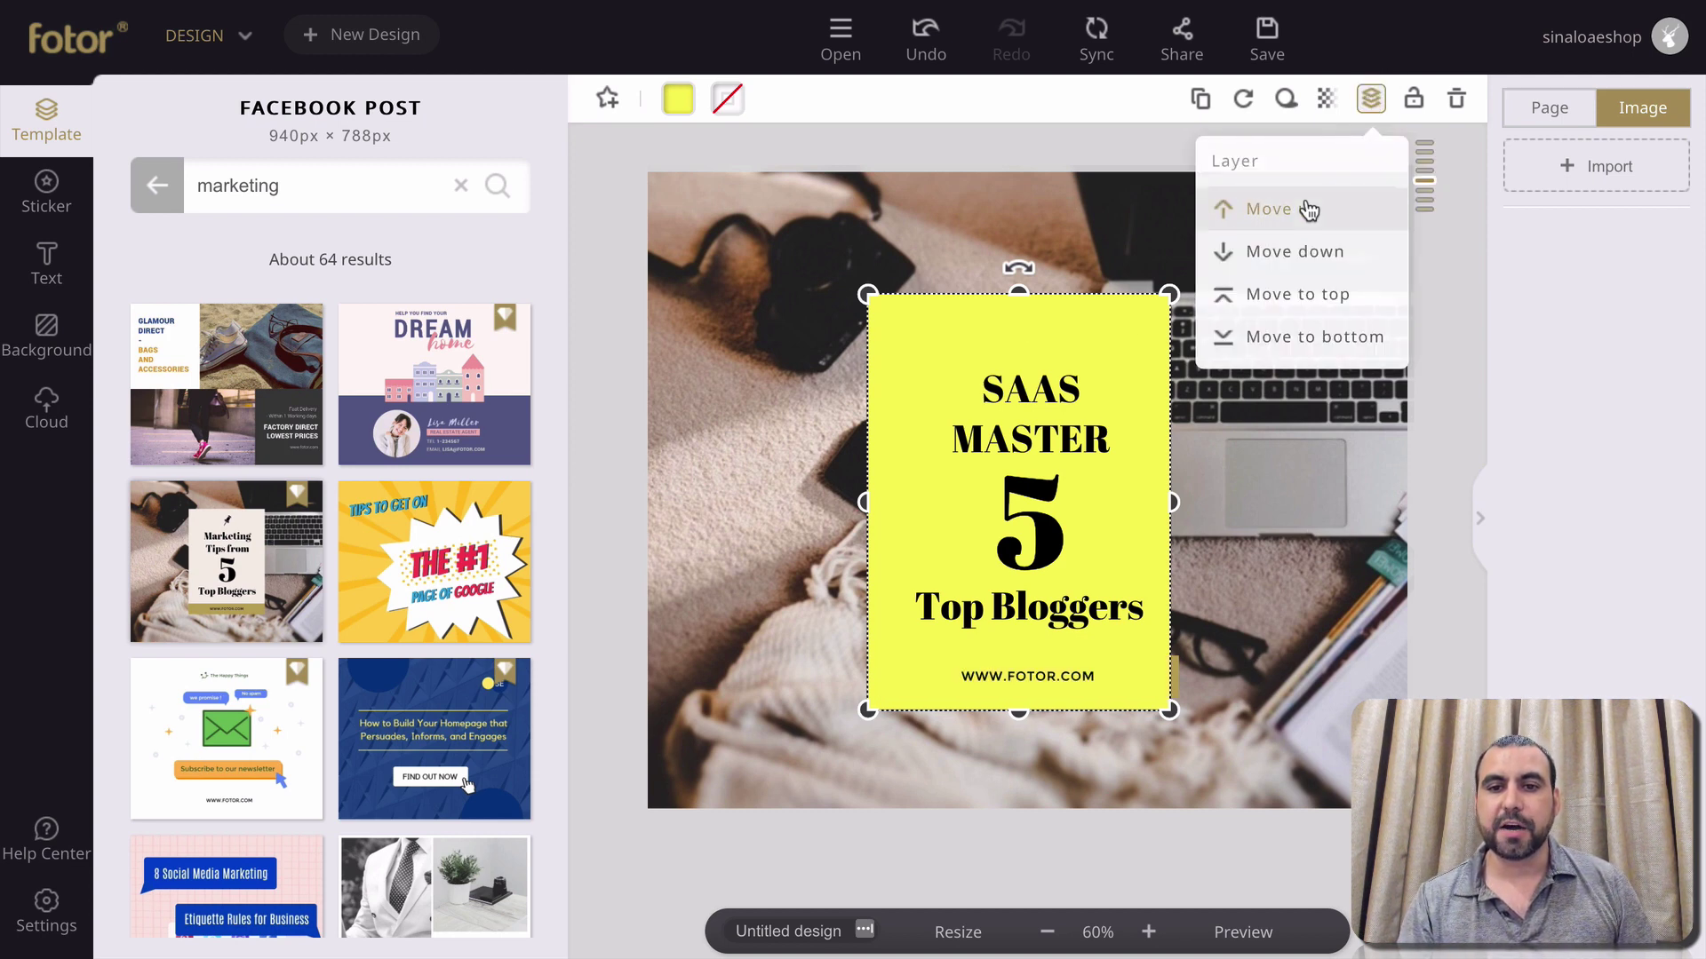
click(1309, 209)
click(1309, 210)
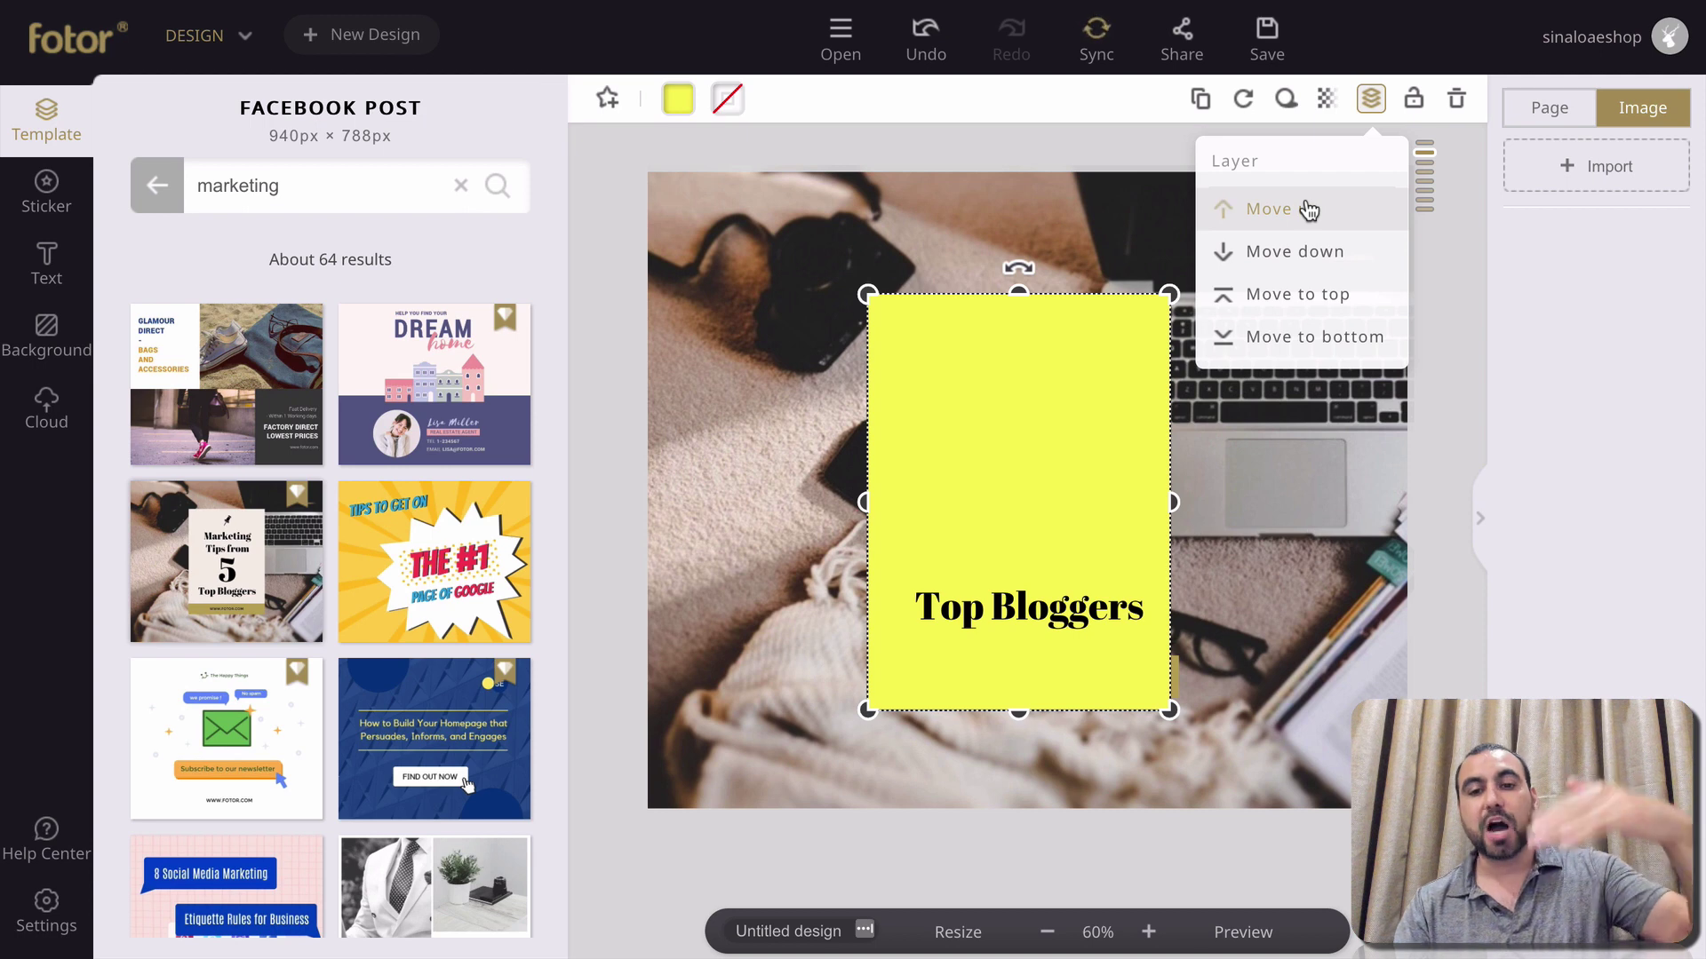
click(1308, 210)
click(1305, 255)
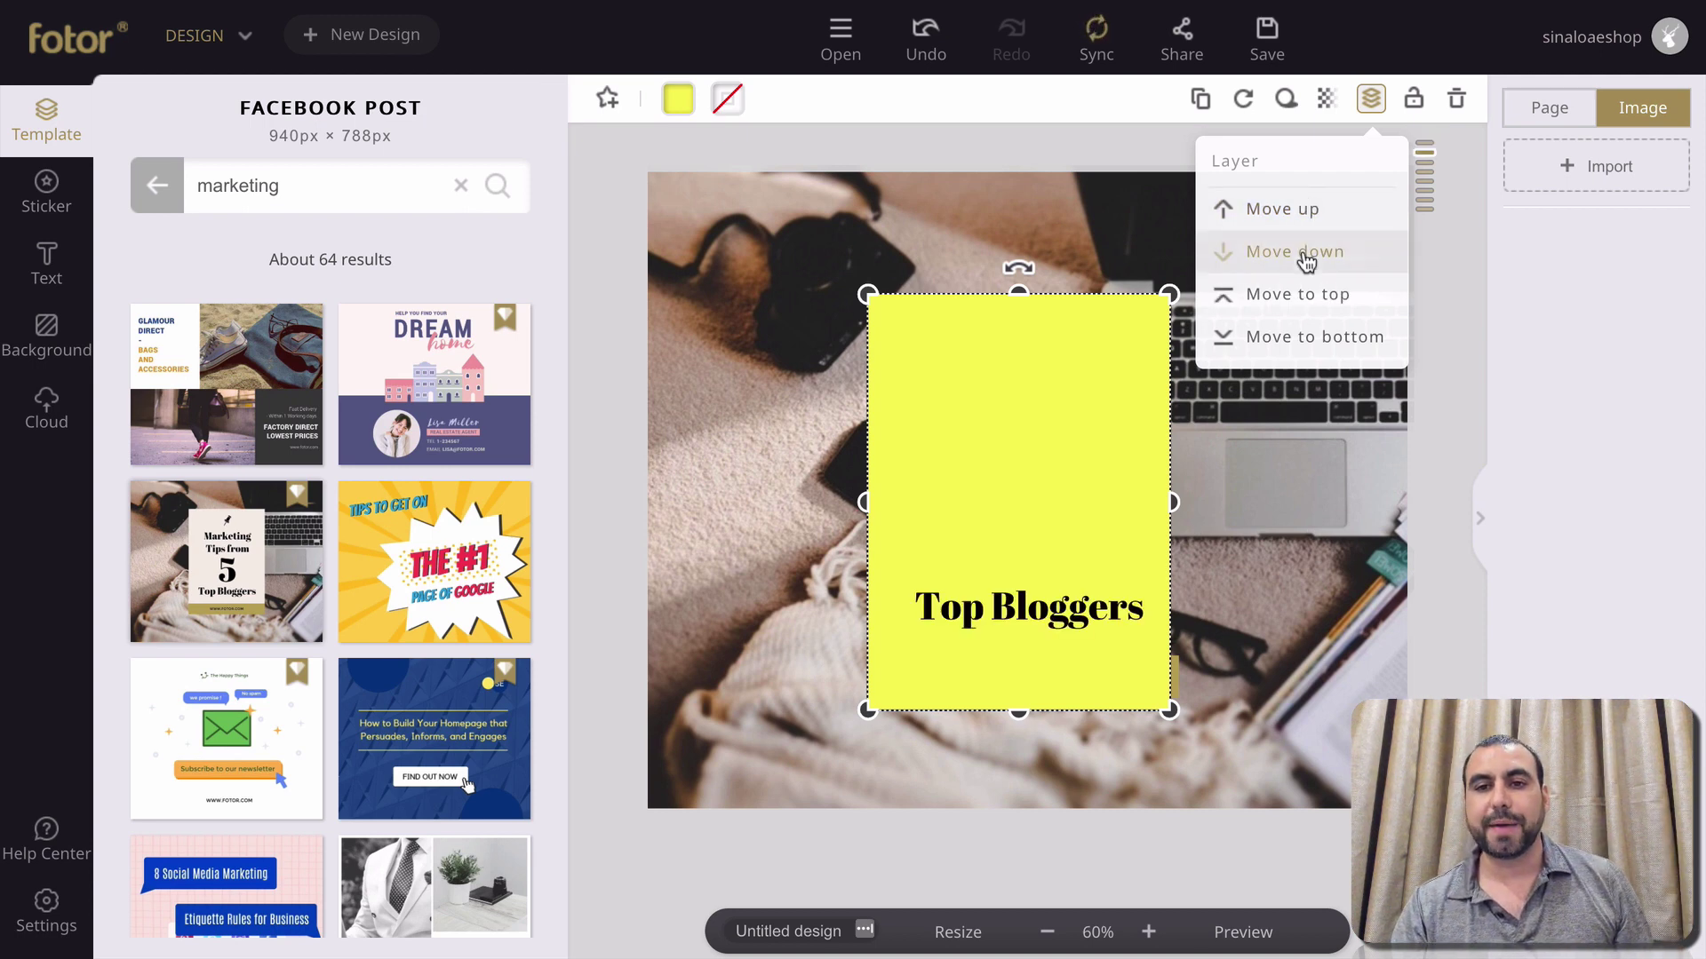
click(1305, 255)
click(1305, 255)
click(1305, 254)
click(1305, 255)
click(1303, 255)
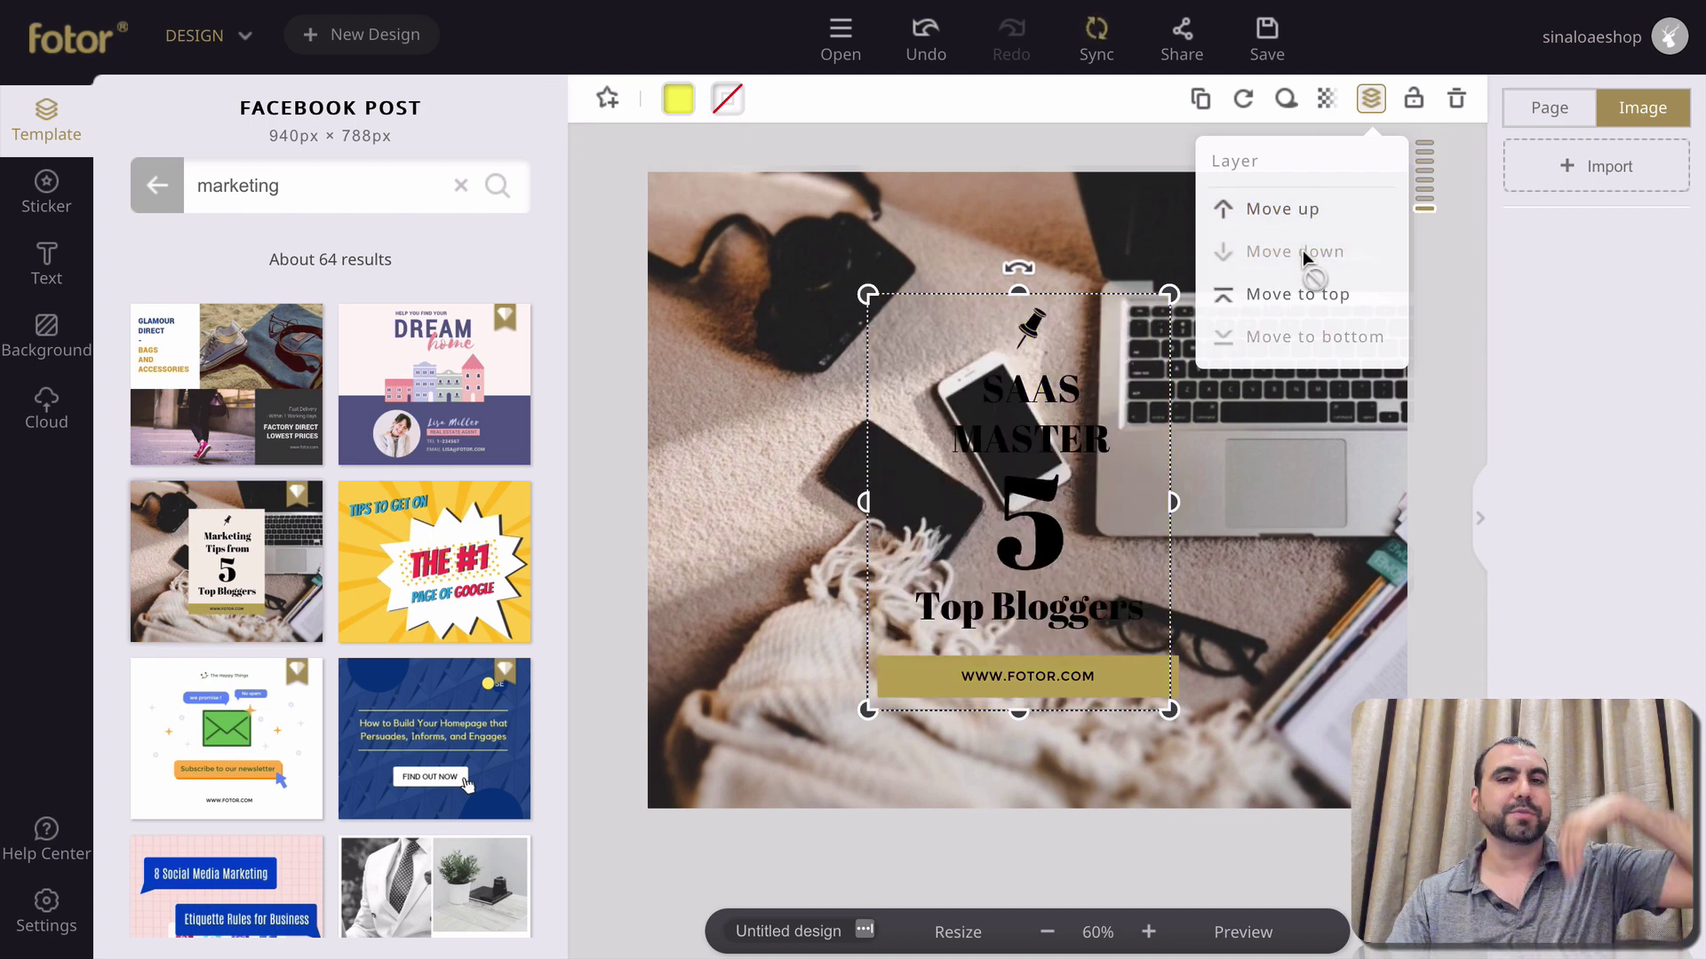
click(1298, 223)
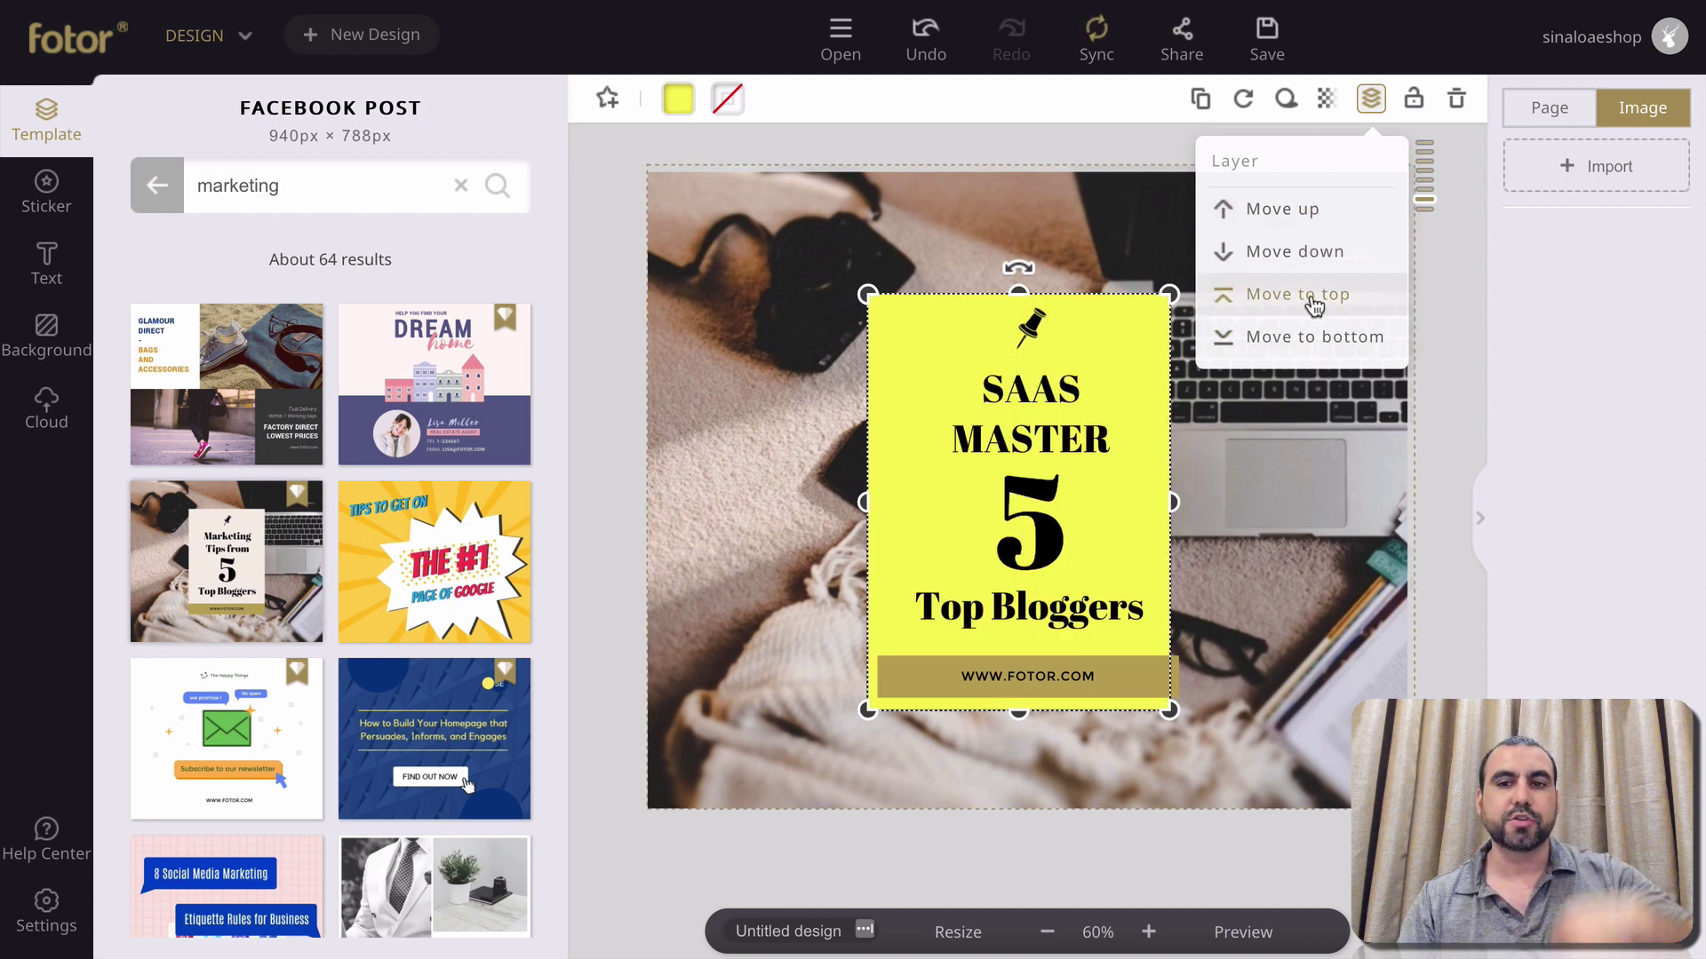
click(1449, 307)
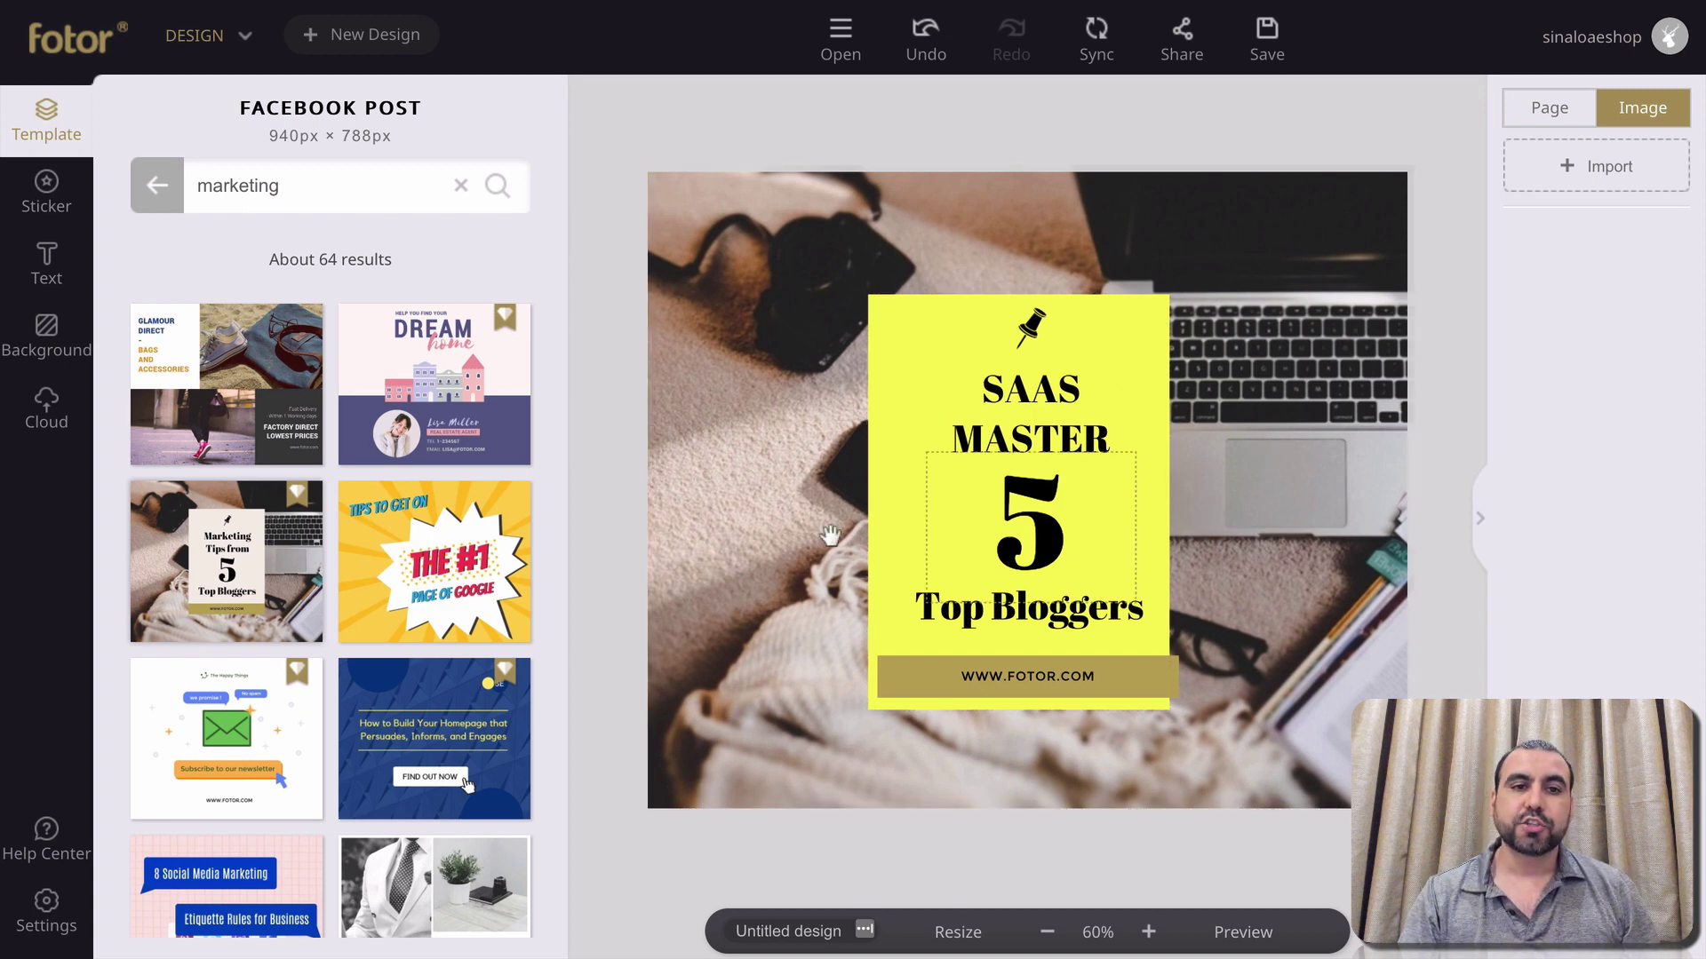
Look at the sticker categories and the text styles offered for the Facebook post design
click(36, 206)
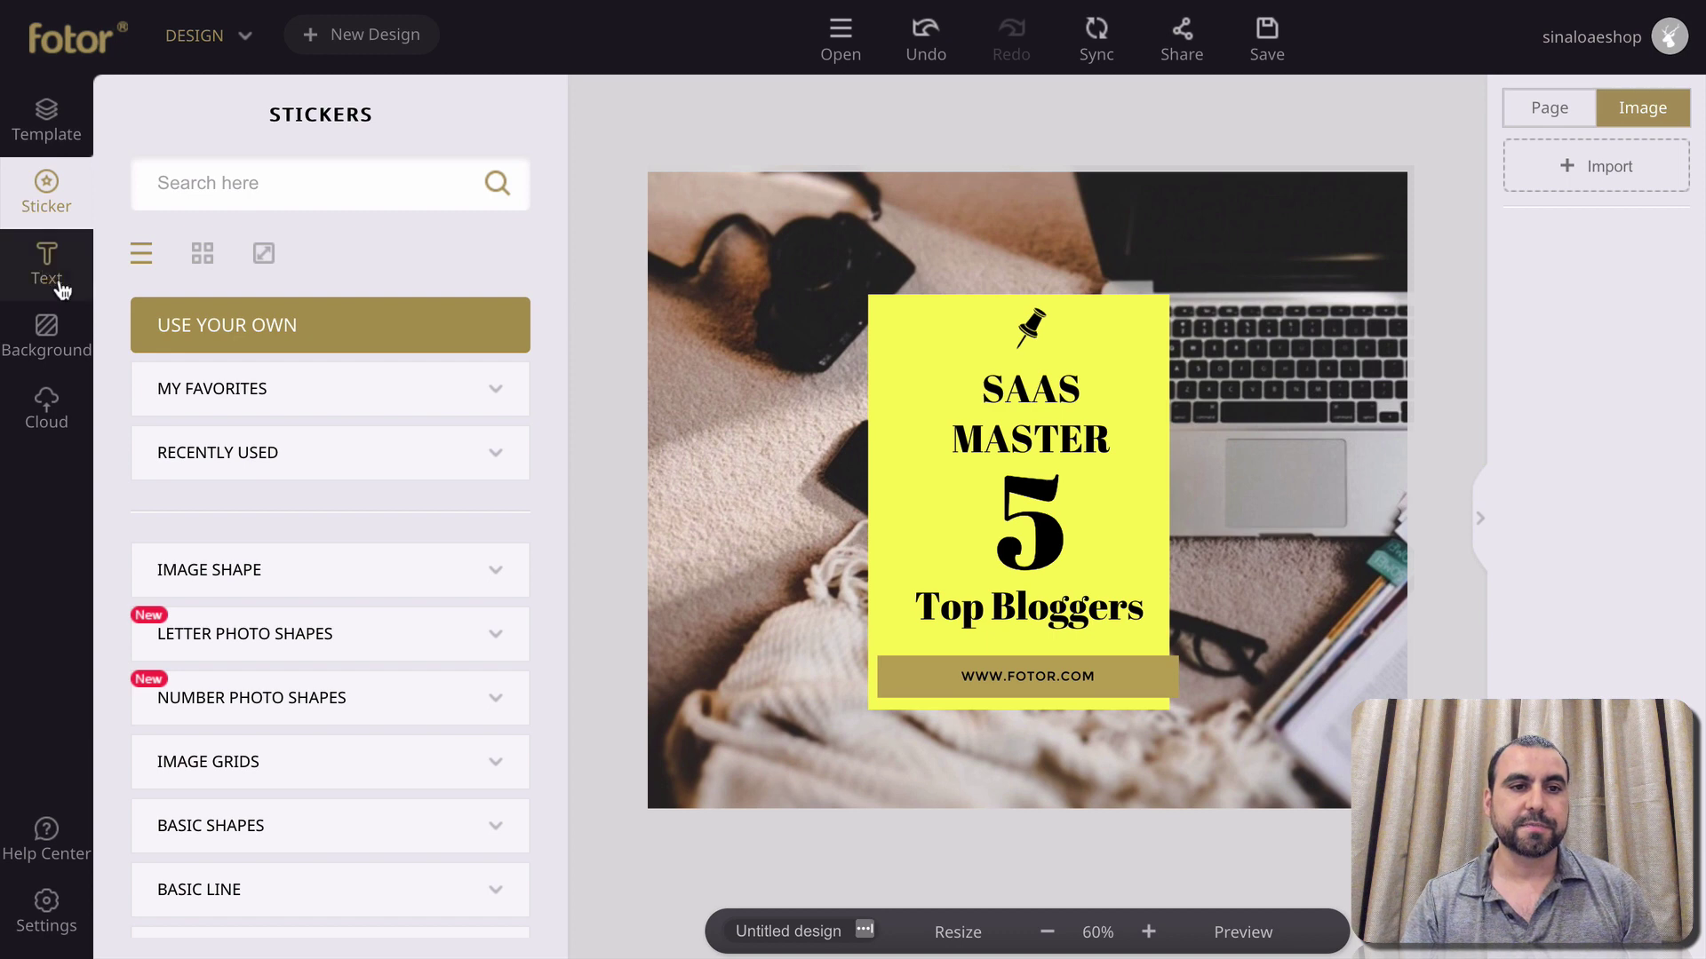
click(56, 286)
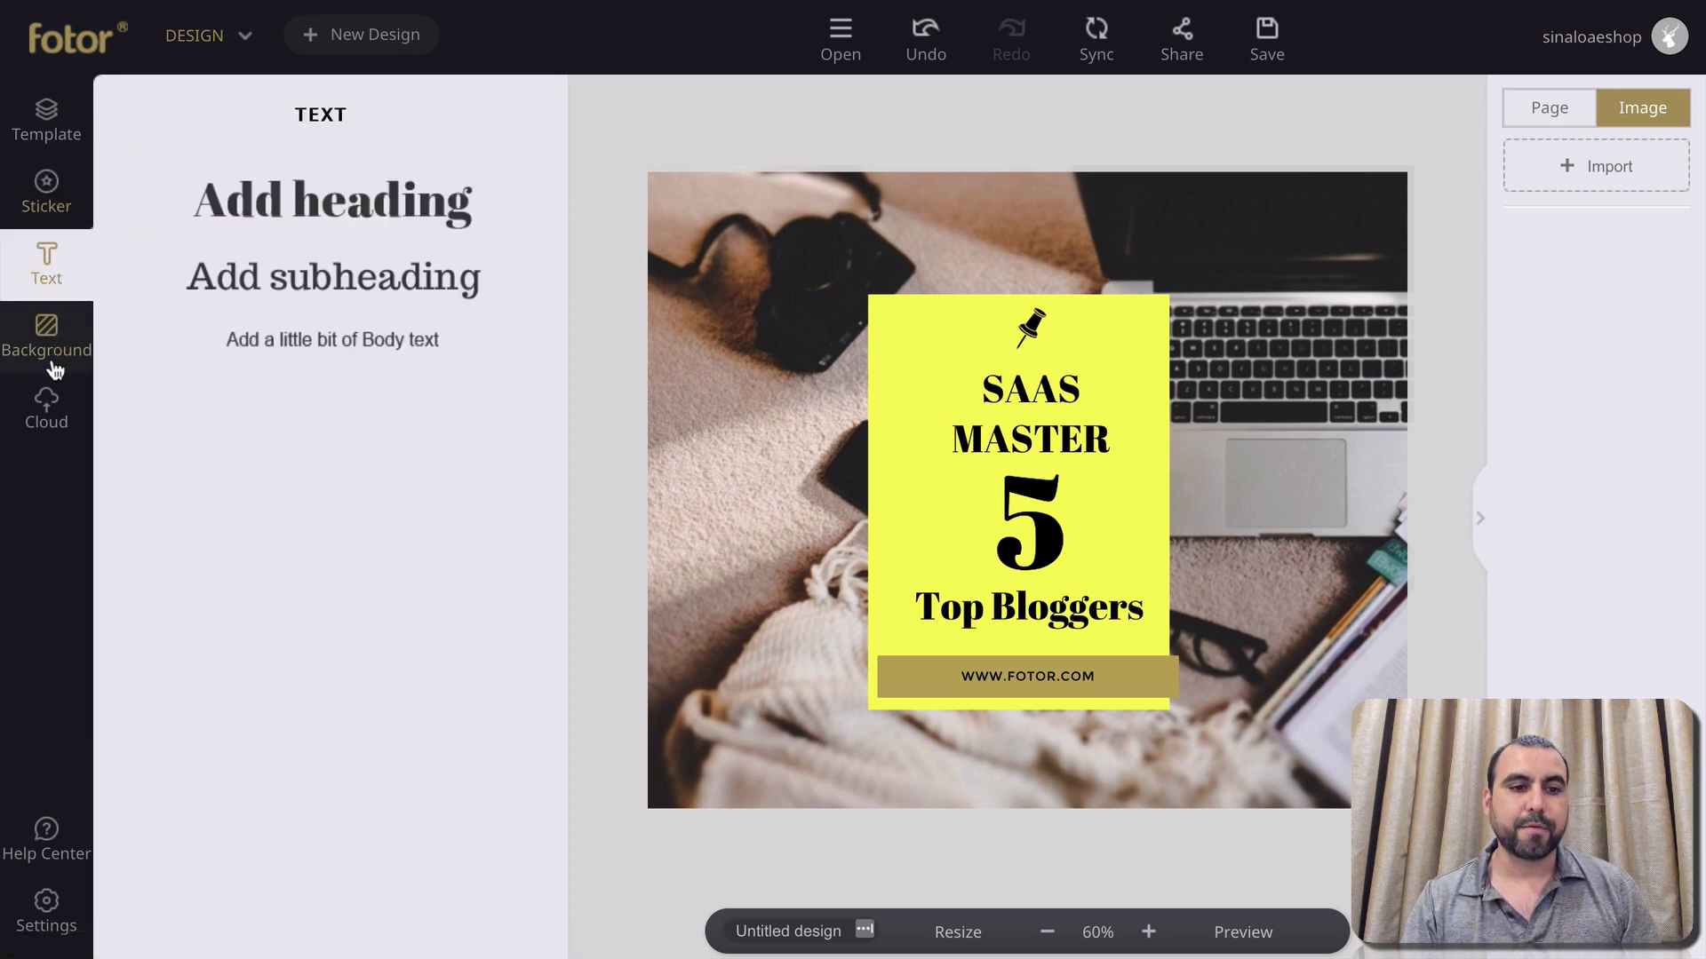